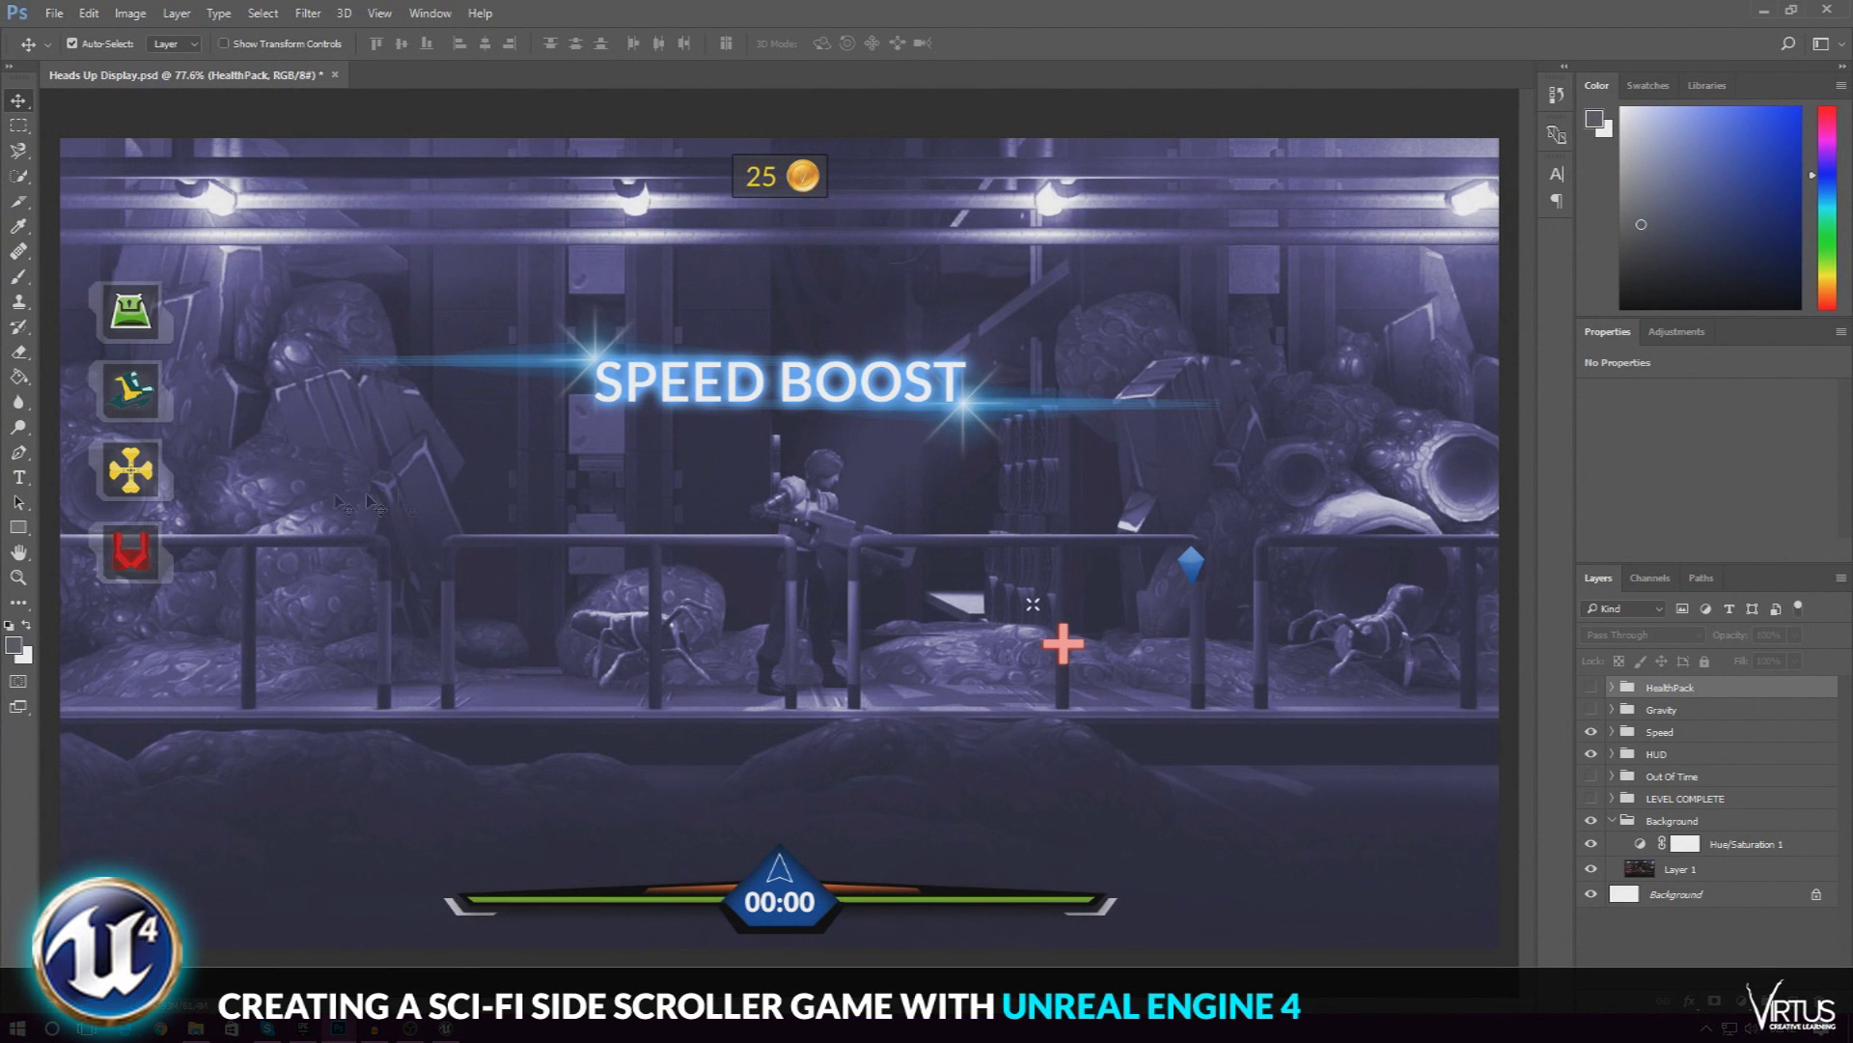
Hide the Speed Boost and Gravity groups and show HealthPack so only SLOW MOTION displays.
{"action": "left_click", "coordinate": [17, 576]}
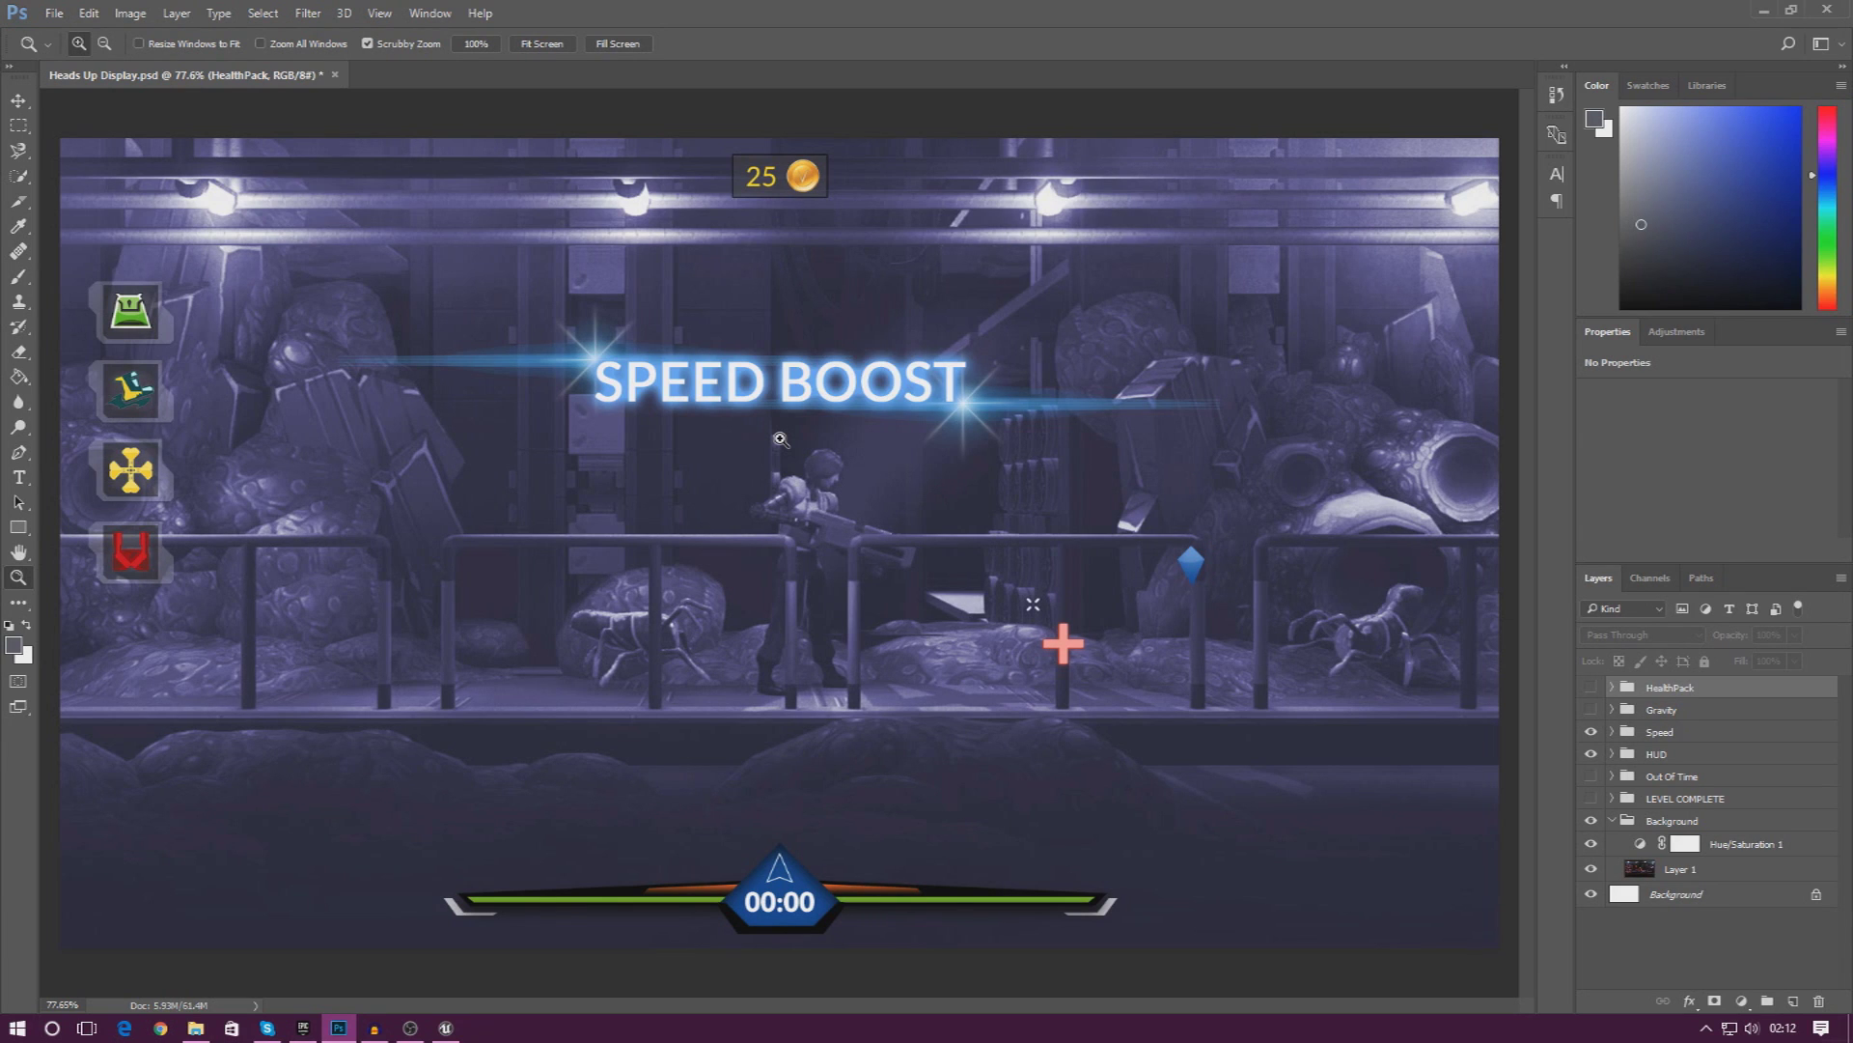
{"action": "left_click", "coordinate": [1590, 731]}
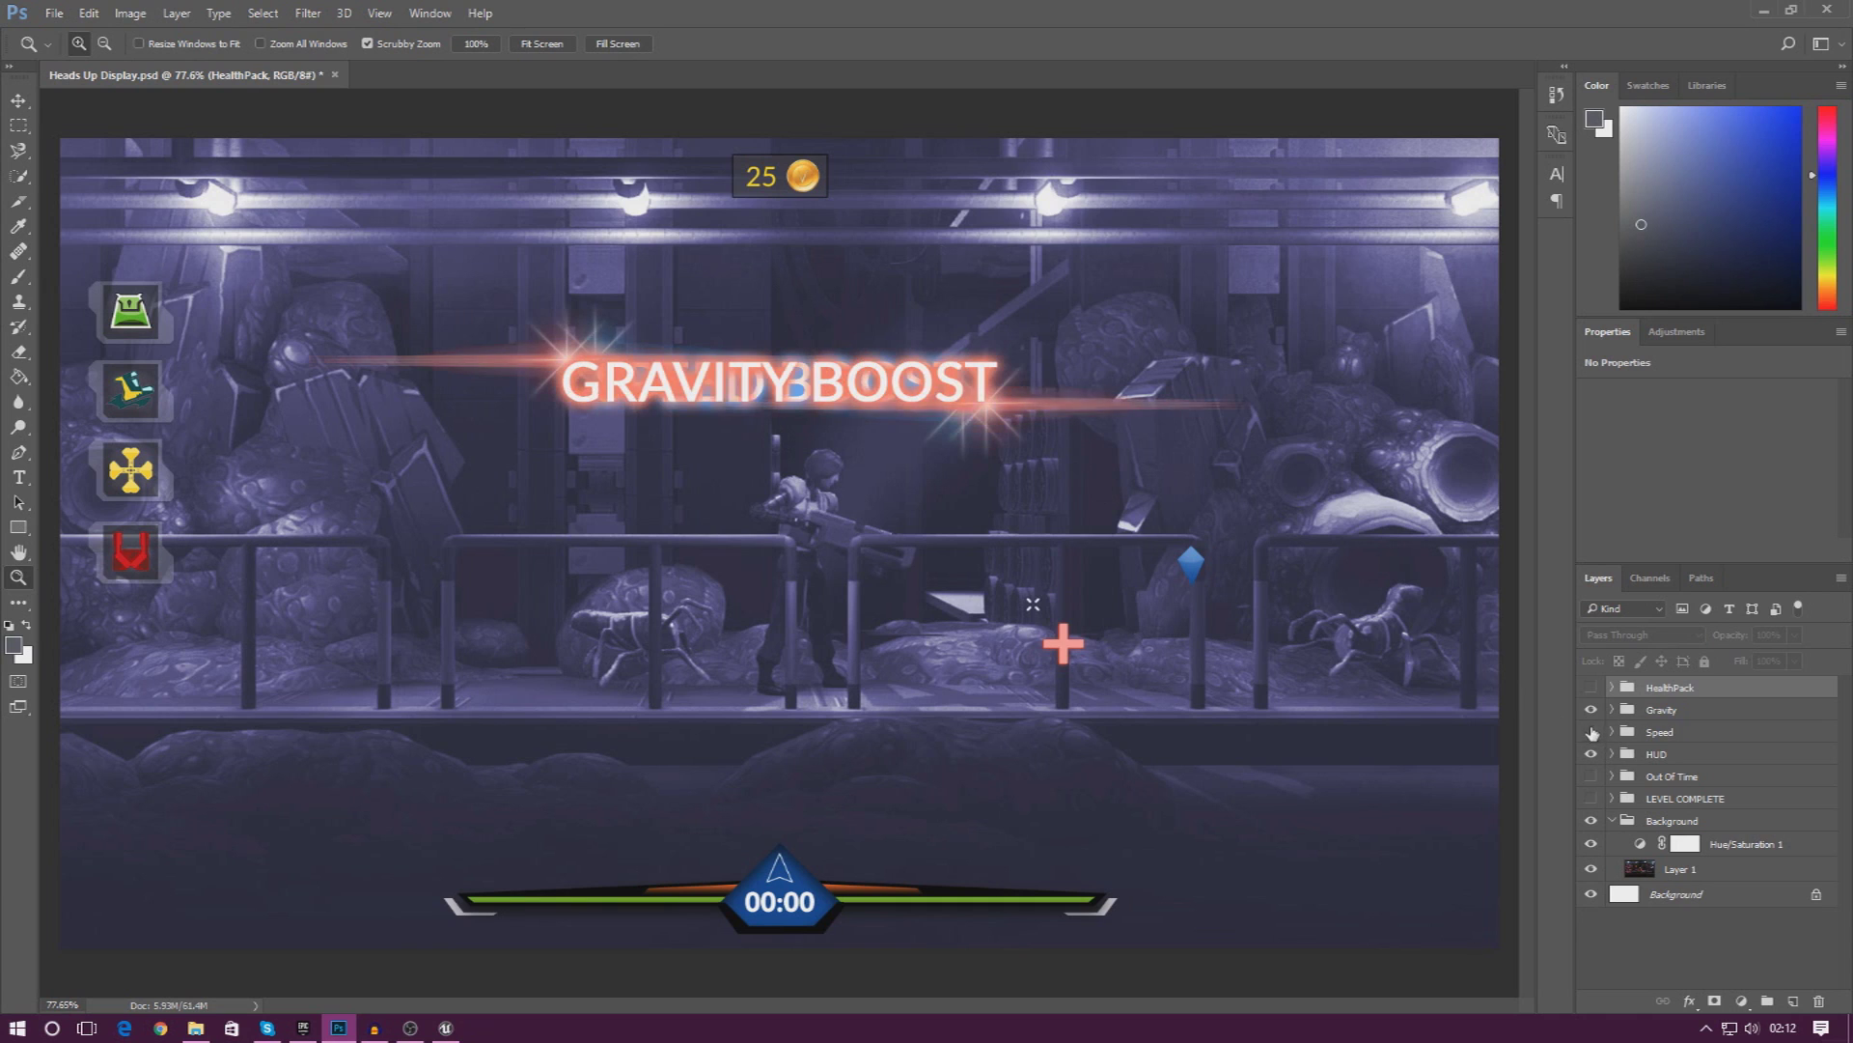
{"action": "left_click", "coordinate": [1591, 687]}
{"action": "left_click", "coordinate": [1590, 710]}
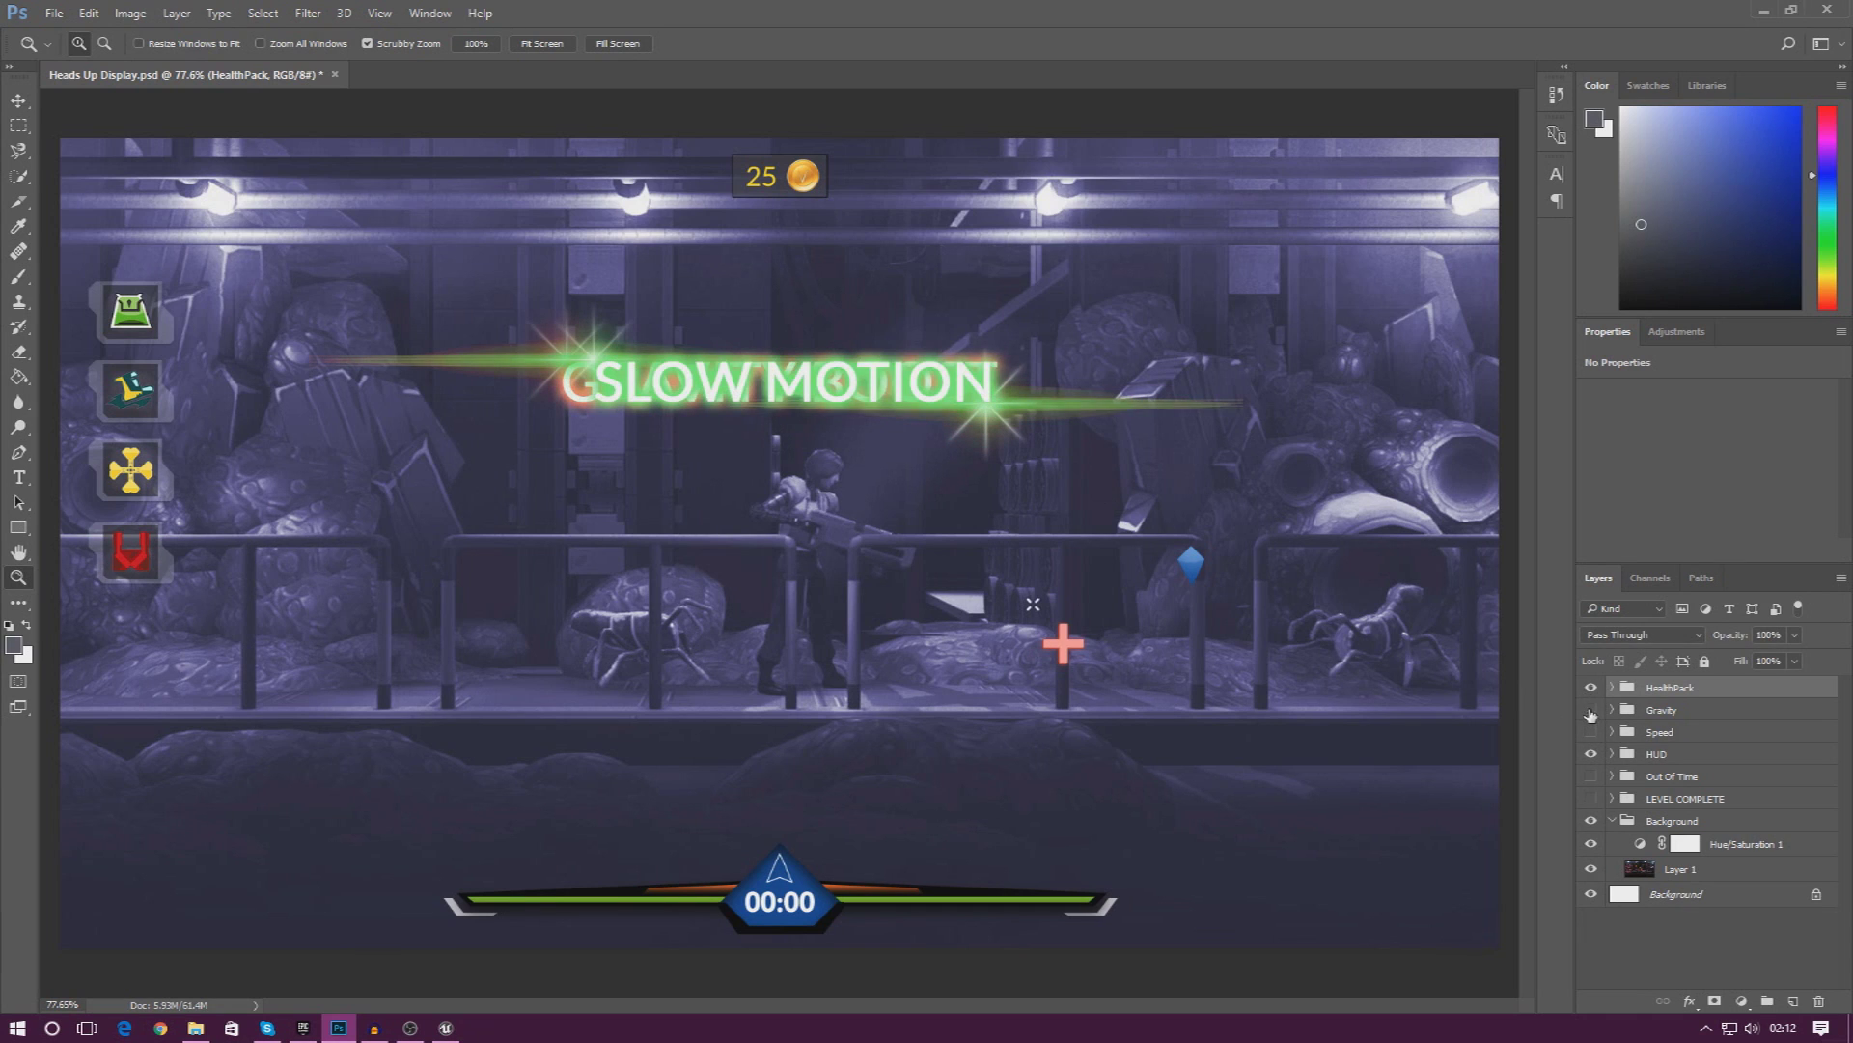
Rename the HealthPack layer group to 'Slow Motion' and bring Unreal Engine forward.
{"action": "double_click", "coordinate": [1658, 689]}
{"action": "type", "text": "S"}
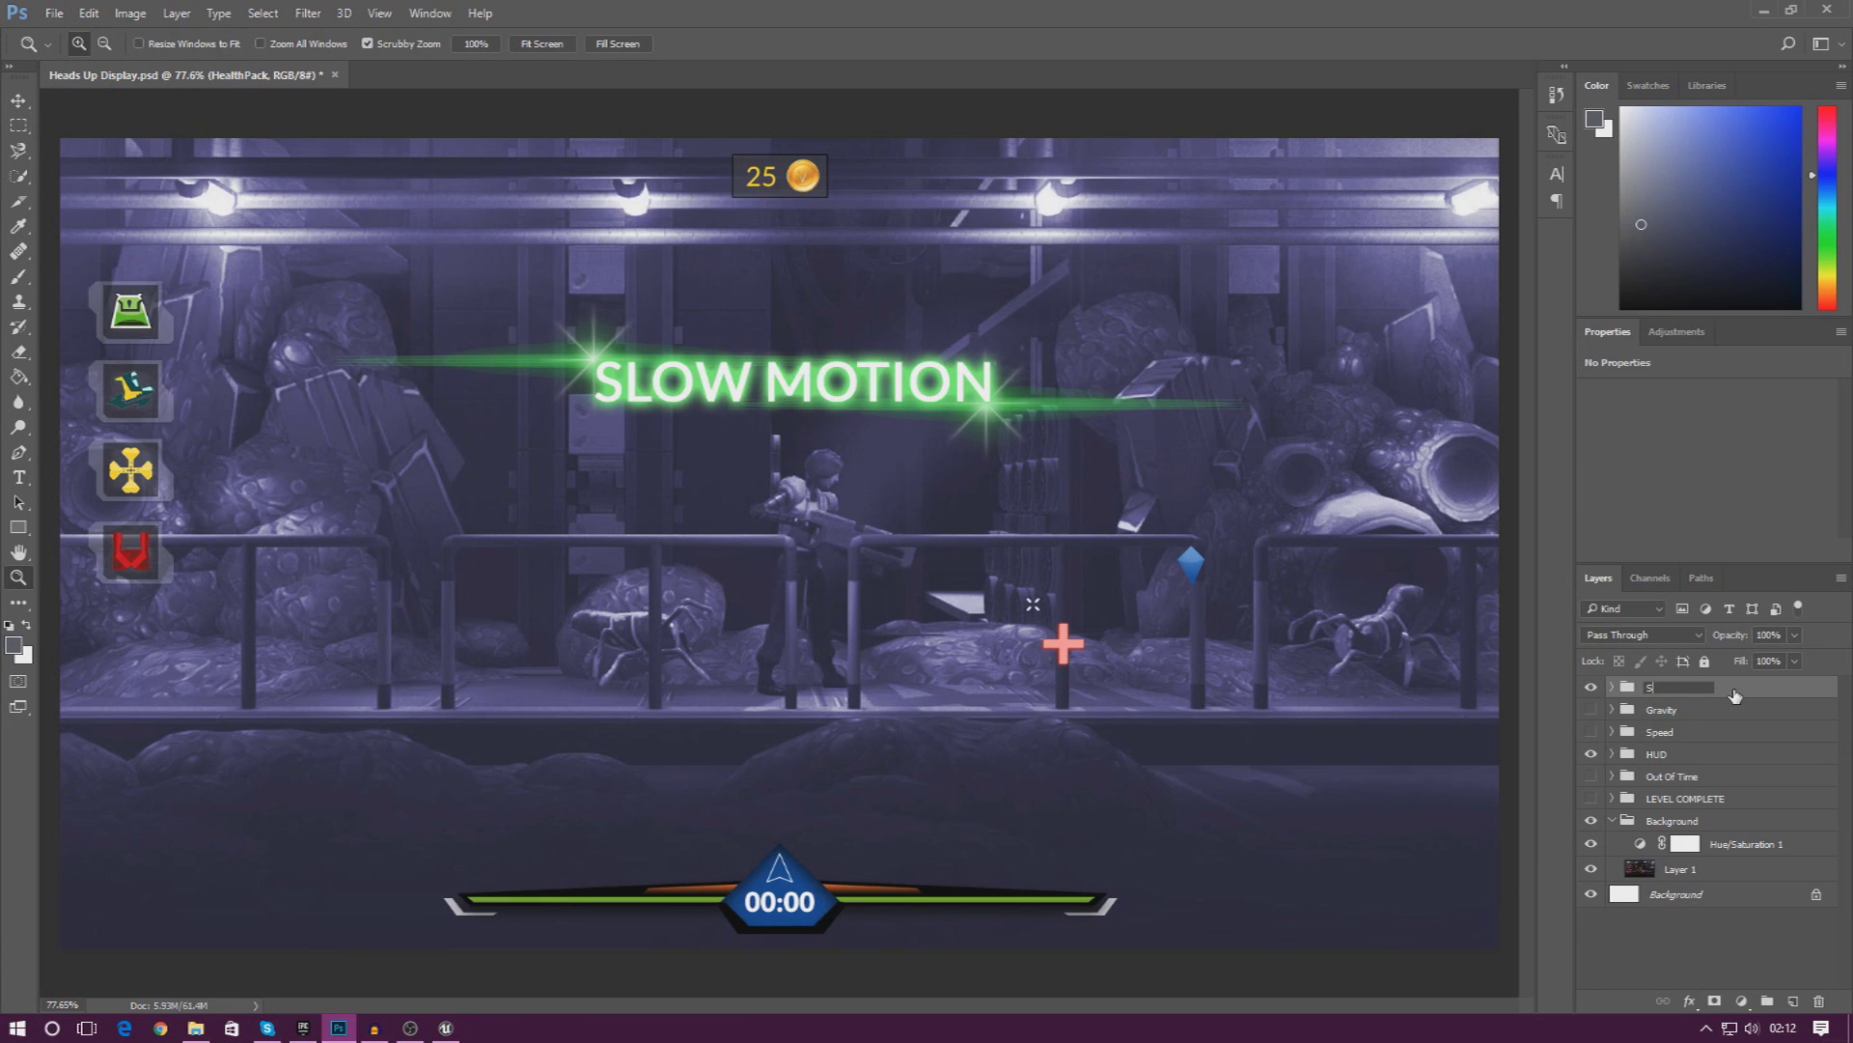
{"action": "type", "text": "low Motion"}
{"action": "key", "text": "Return"}
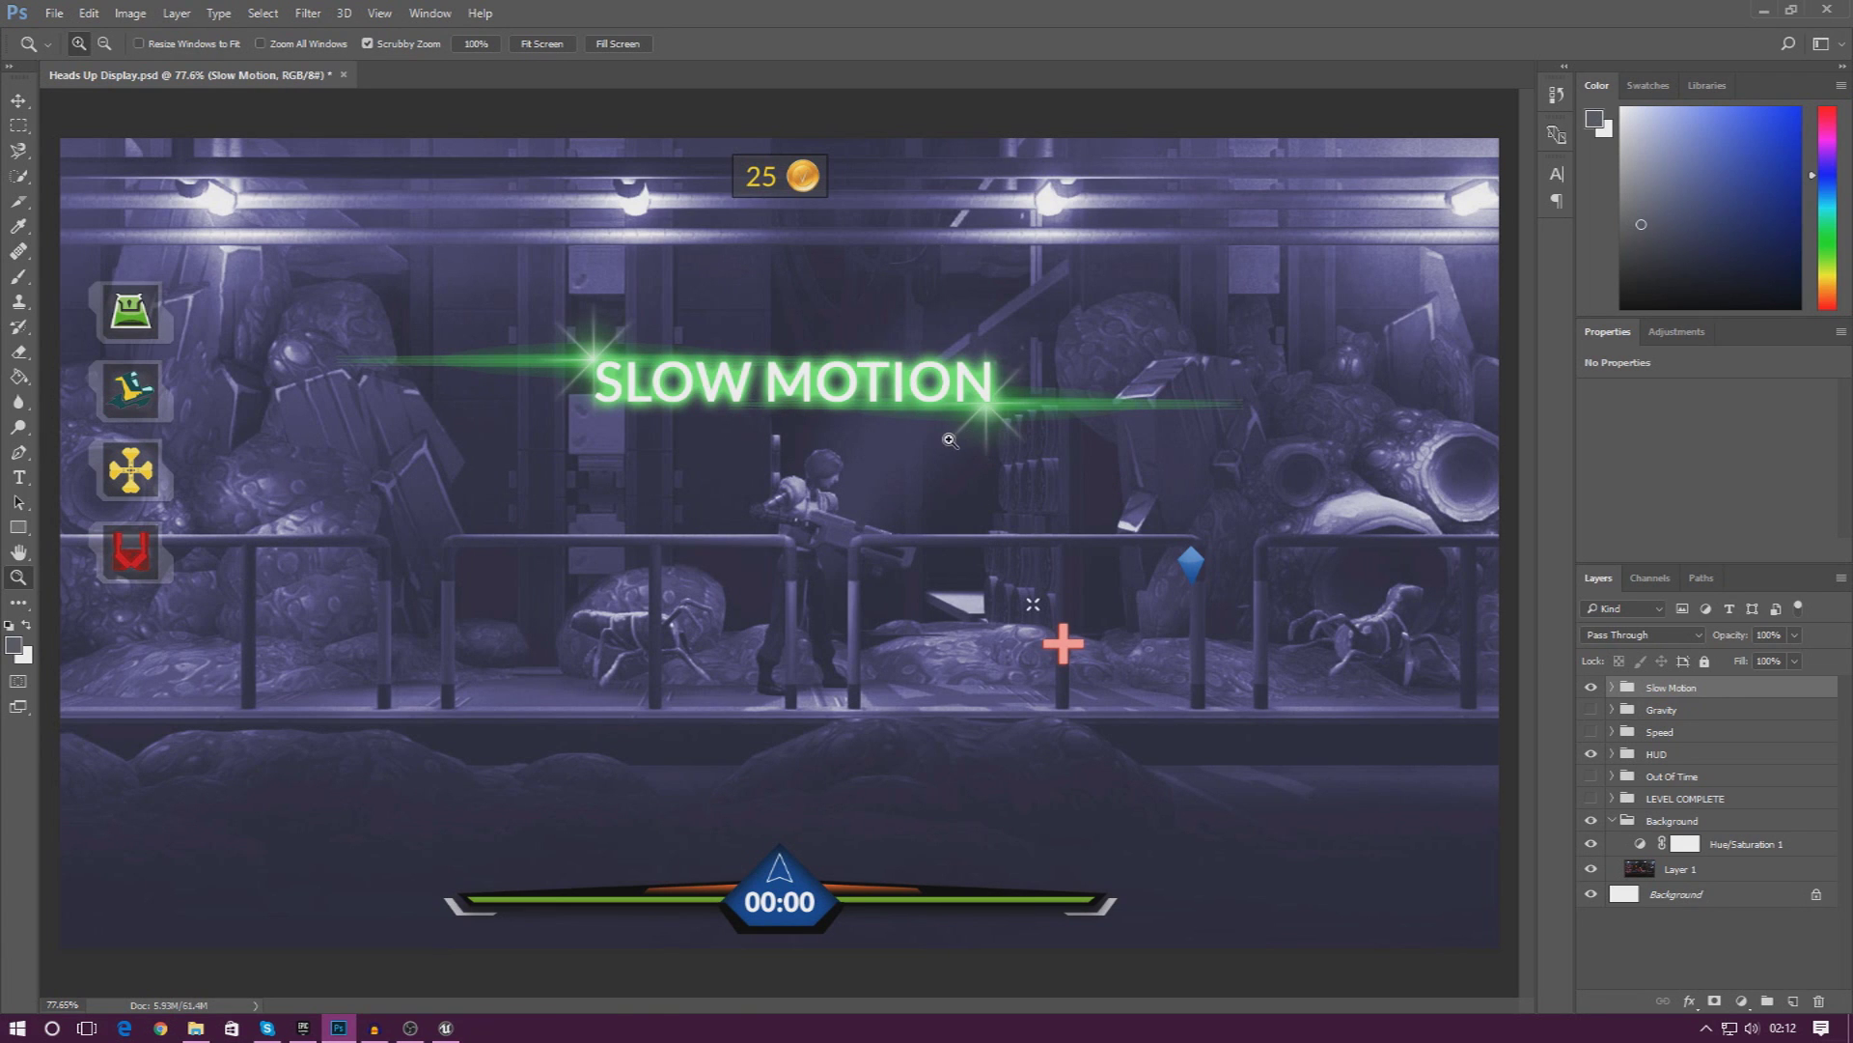
{"action": "left_click", "coordinate": [455, 1026]}
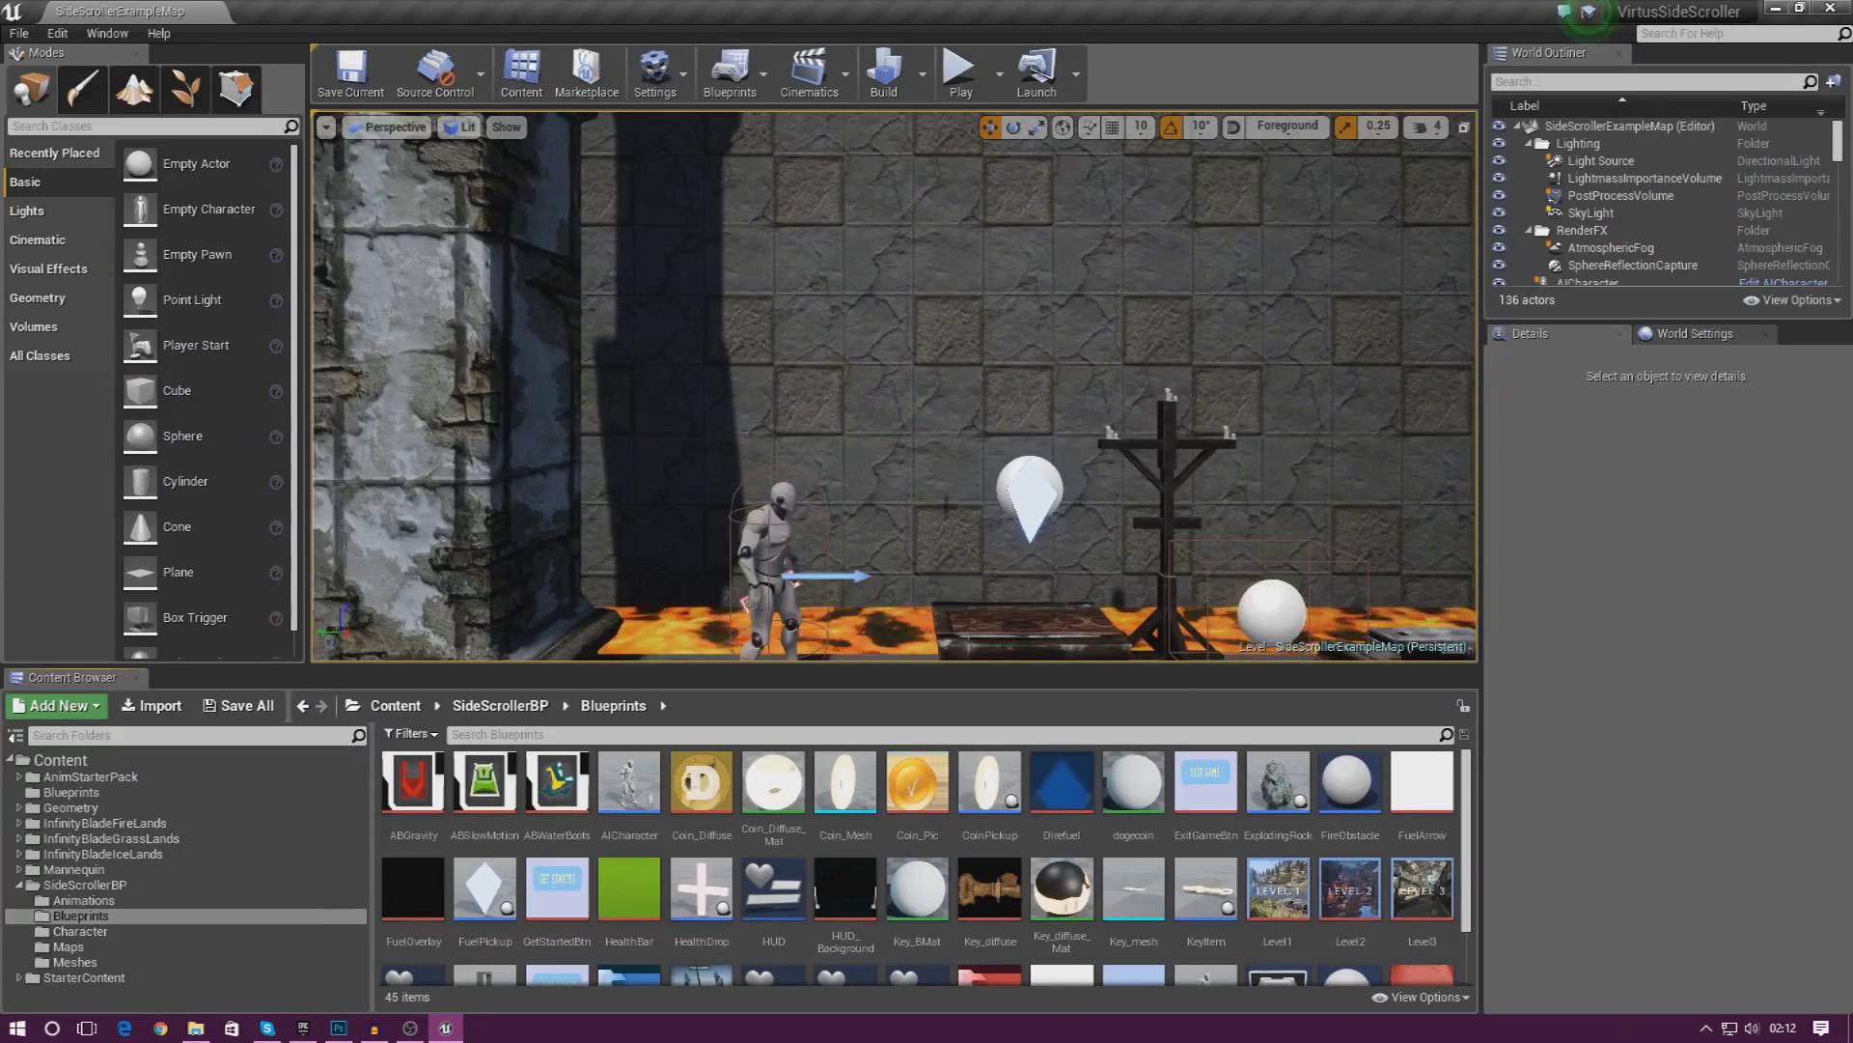
Fly the camera along the side-scroller level, then maximize the SideScroller folder in File Explorer.
{"action": "right_click_drag", "start_coordinate": [869, 406], "coordinate": [821, 373]}
{"action": "key", "text": "alt+Tab"}
{"action": "double_click", "coordinate": [755, 9]}
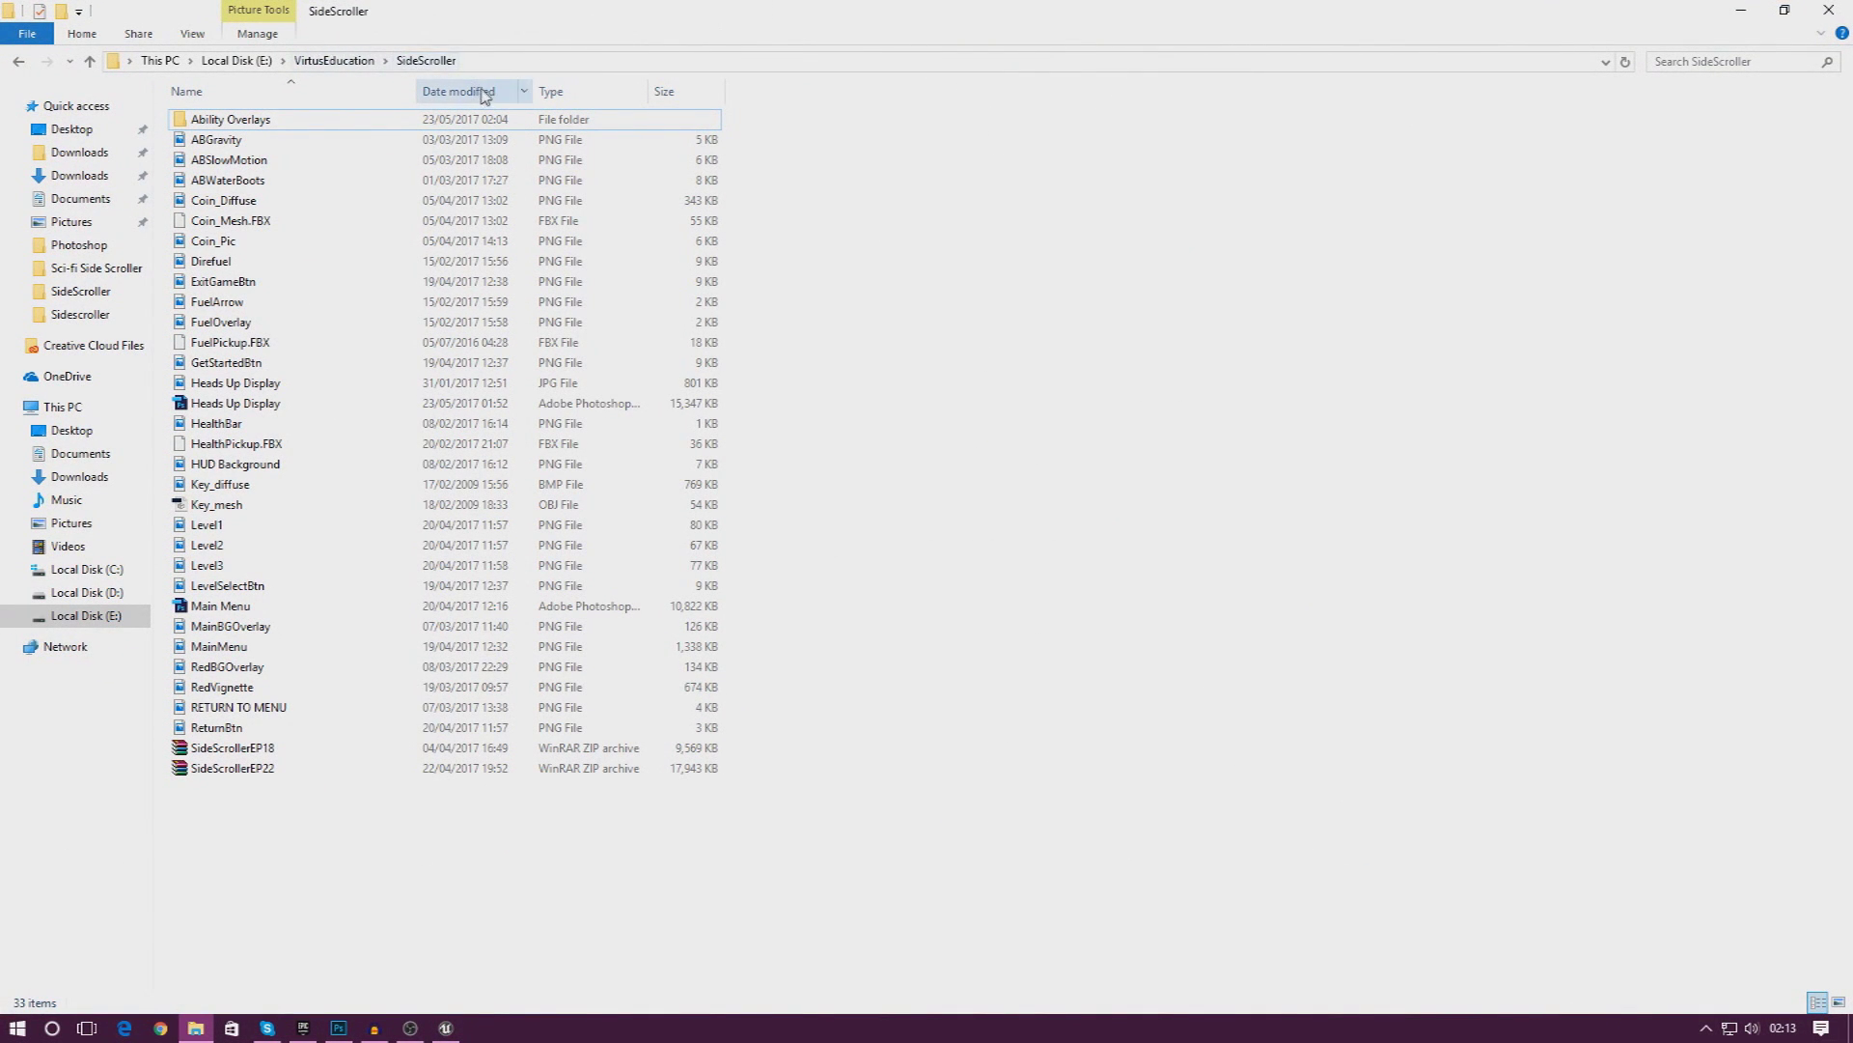
Open the Ability Overlays folder and preview the SPEED BOOST image in Photos.
{"action": "double_click", "coordinate": [311, 131]}
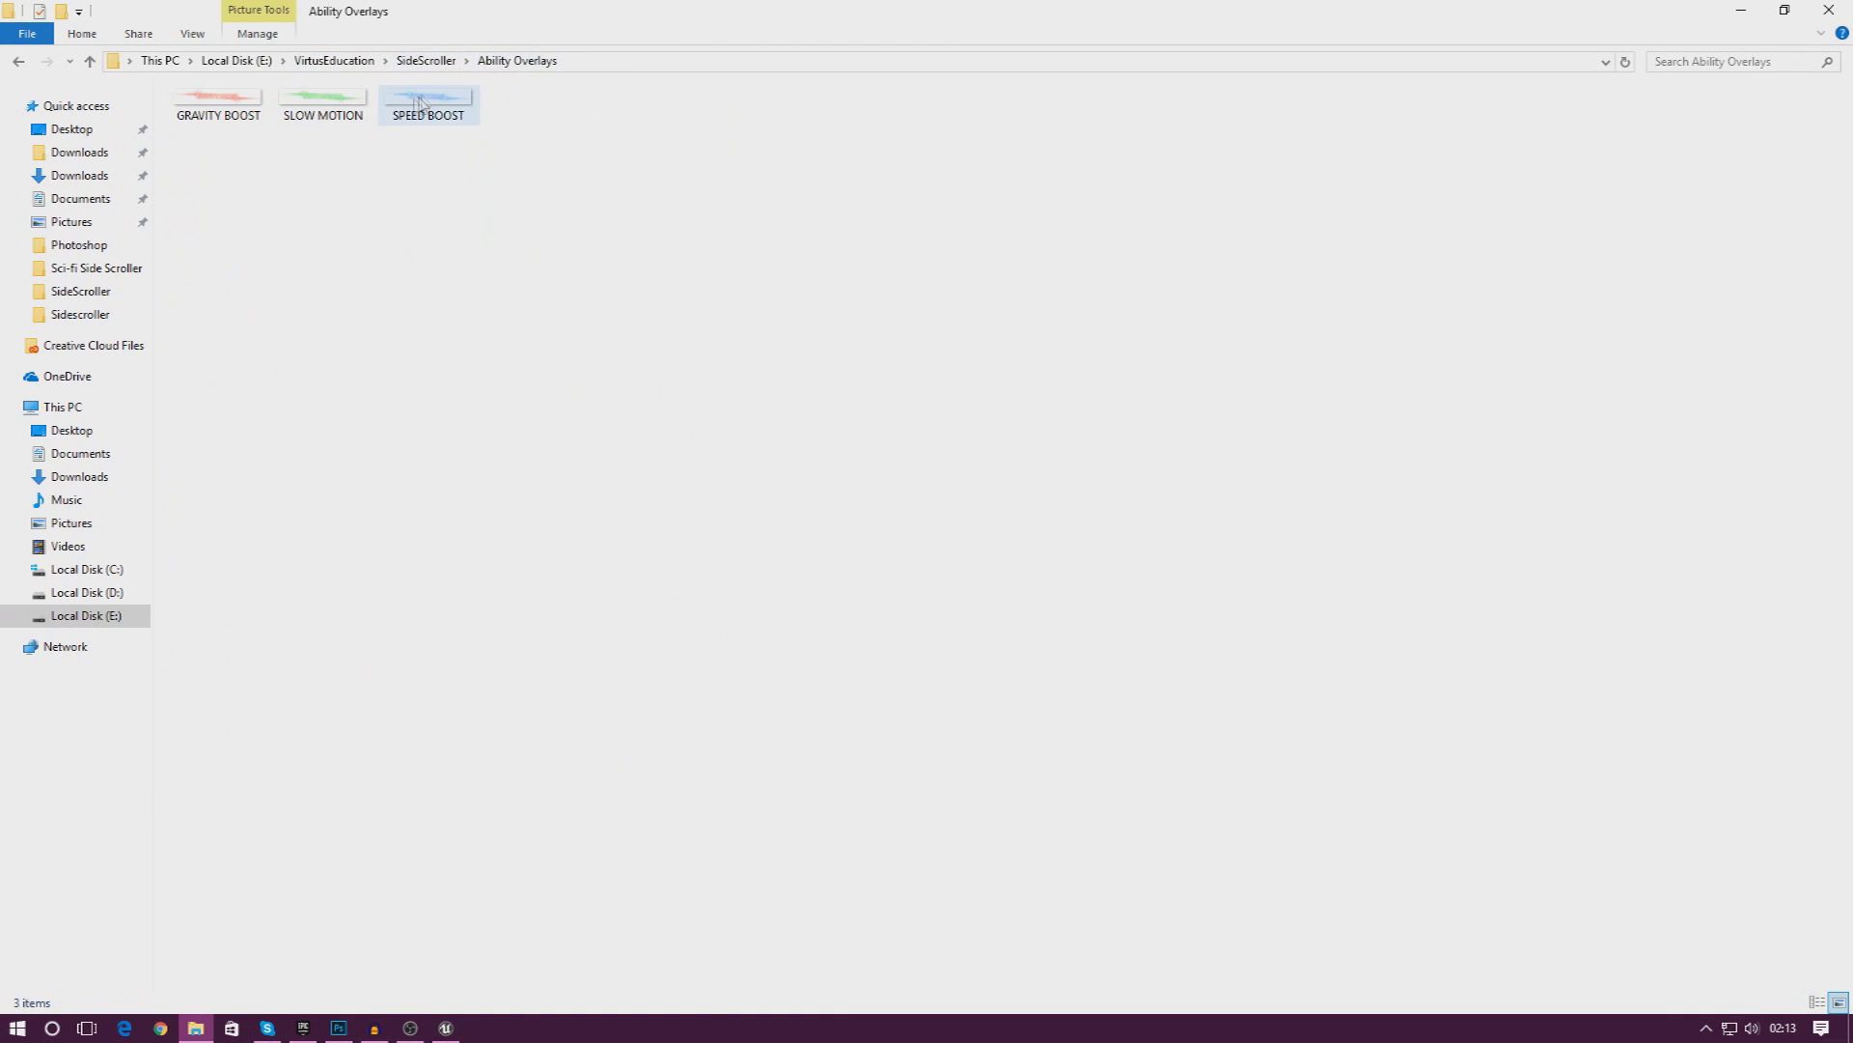
{"action": "left_click", "coordinate": [314, 108]}
{"action": "left_click", "coordinate": [258, 117]}
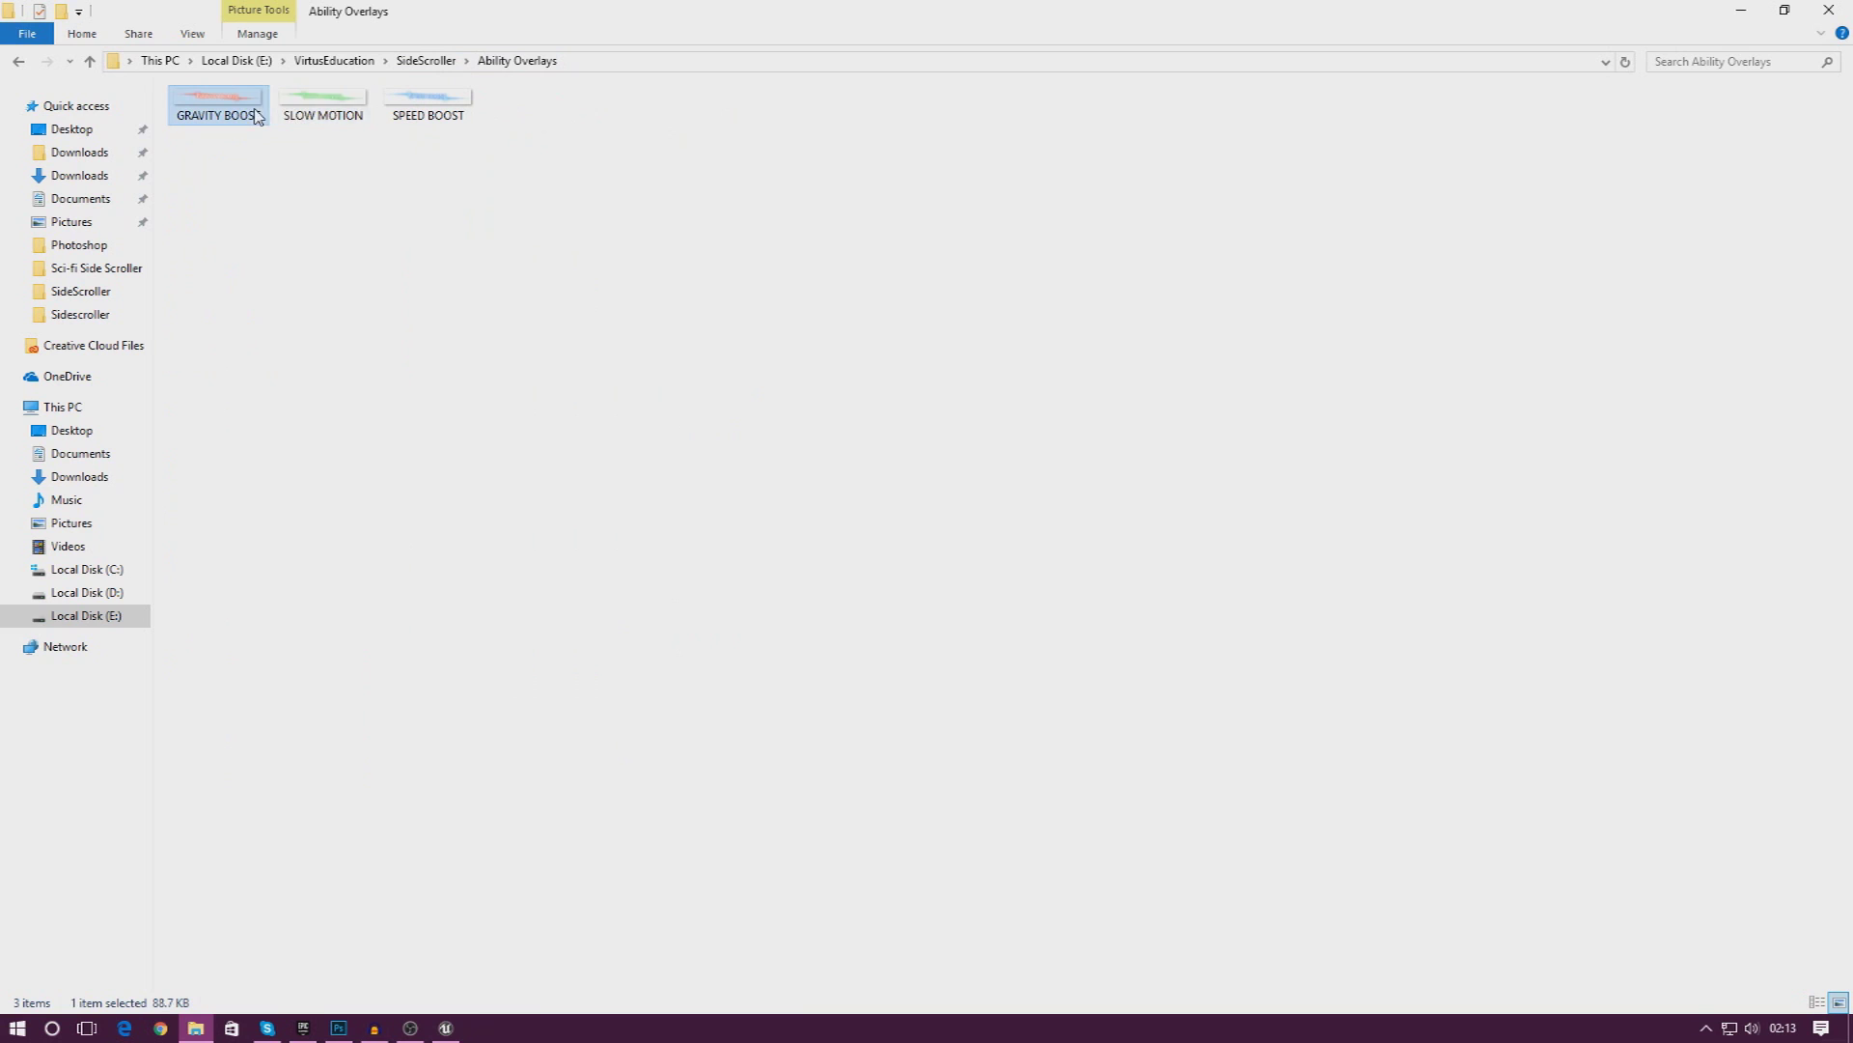
{"action": "left_click", "coordinate": [425, 117]}
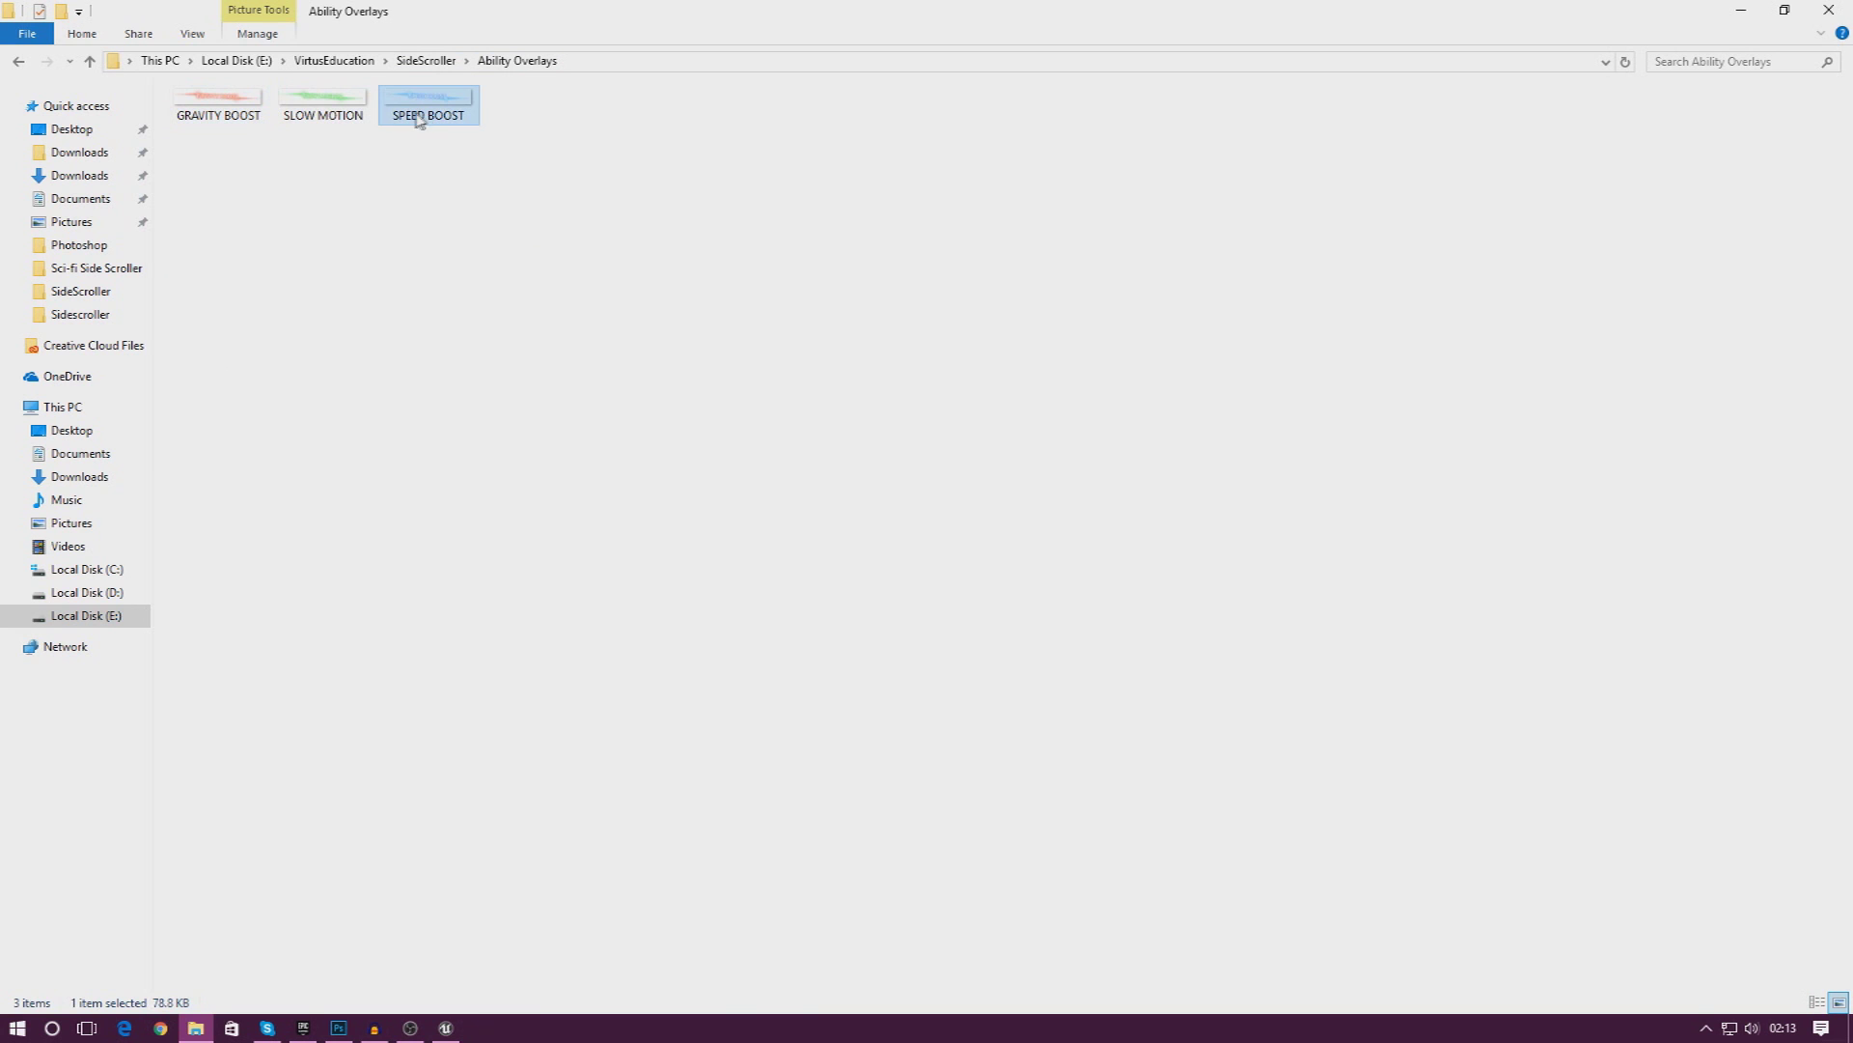
{"action": "double_click", "coordinate": [464, 124]}
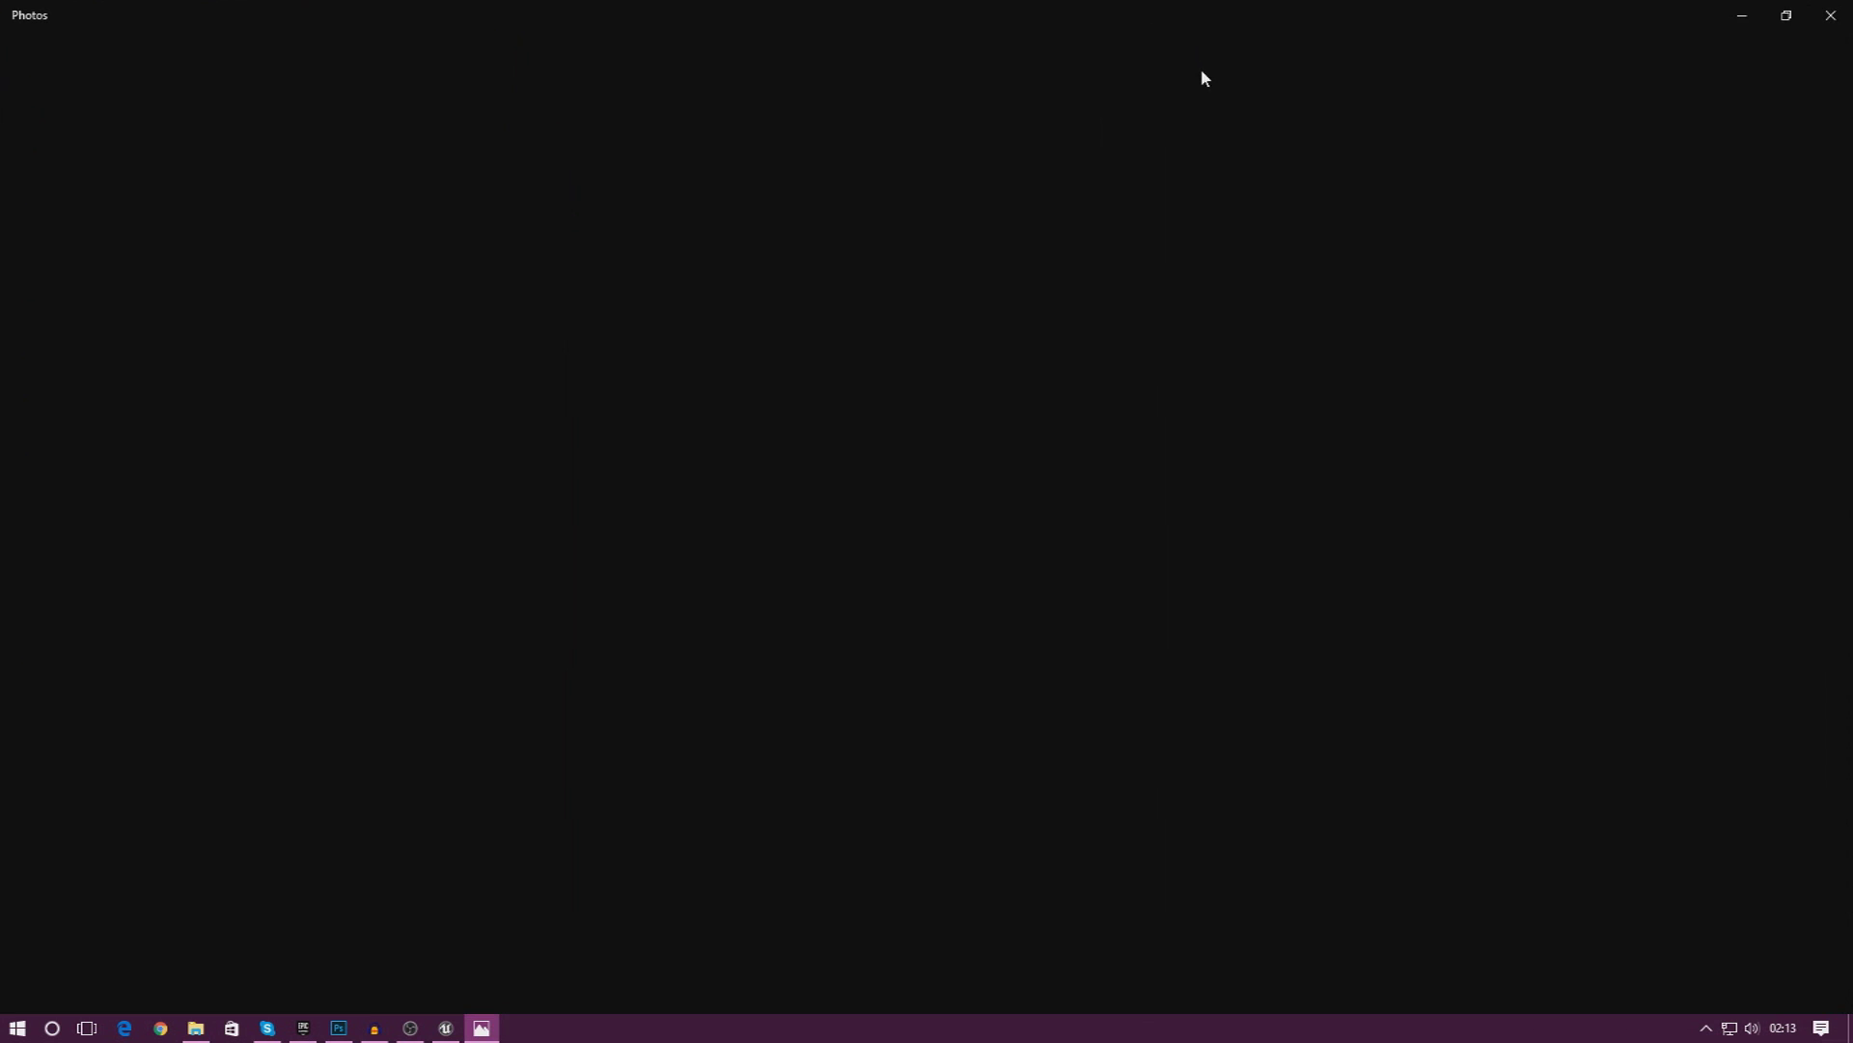
{"action": "left_click_drag", "start_coordinate": [1461, 12], "coordinate": [1069, 195]}
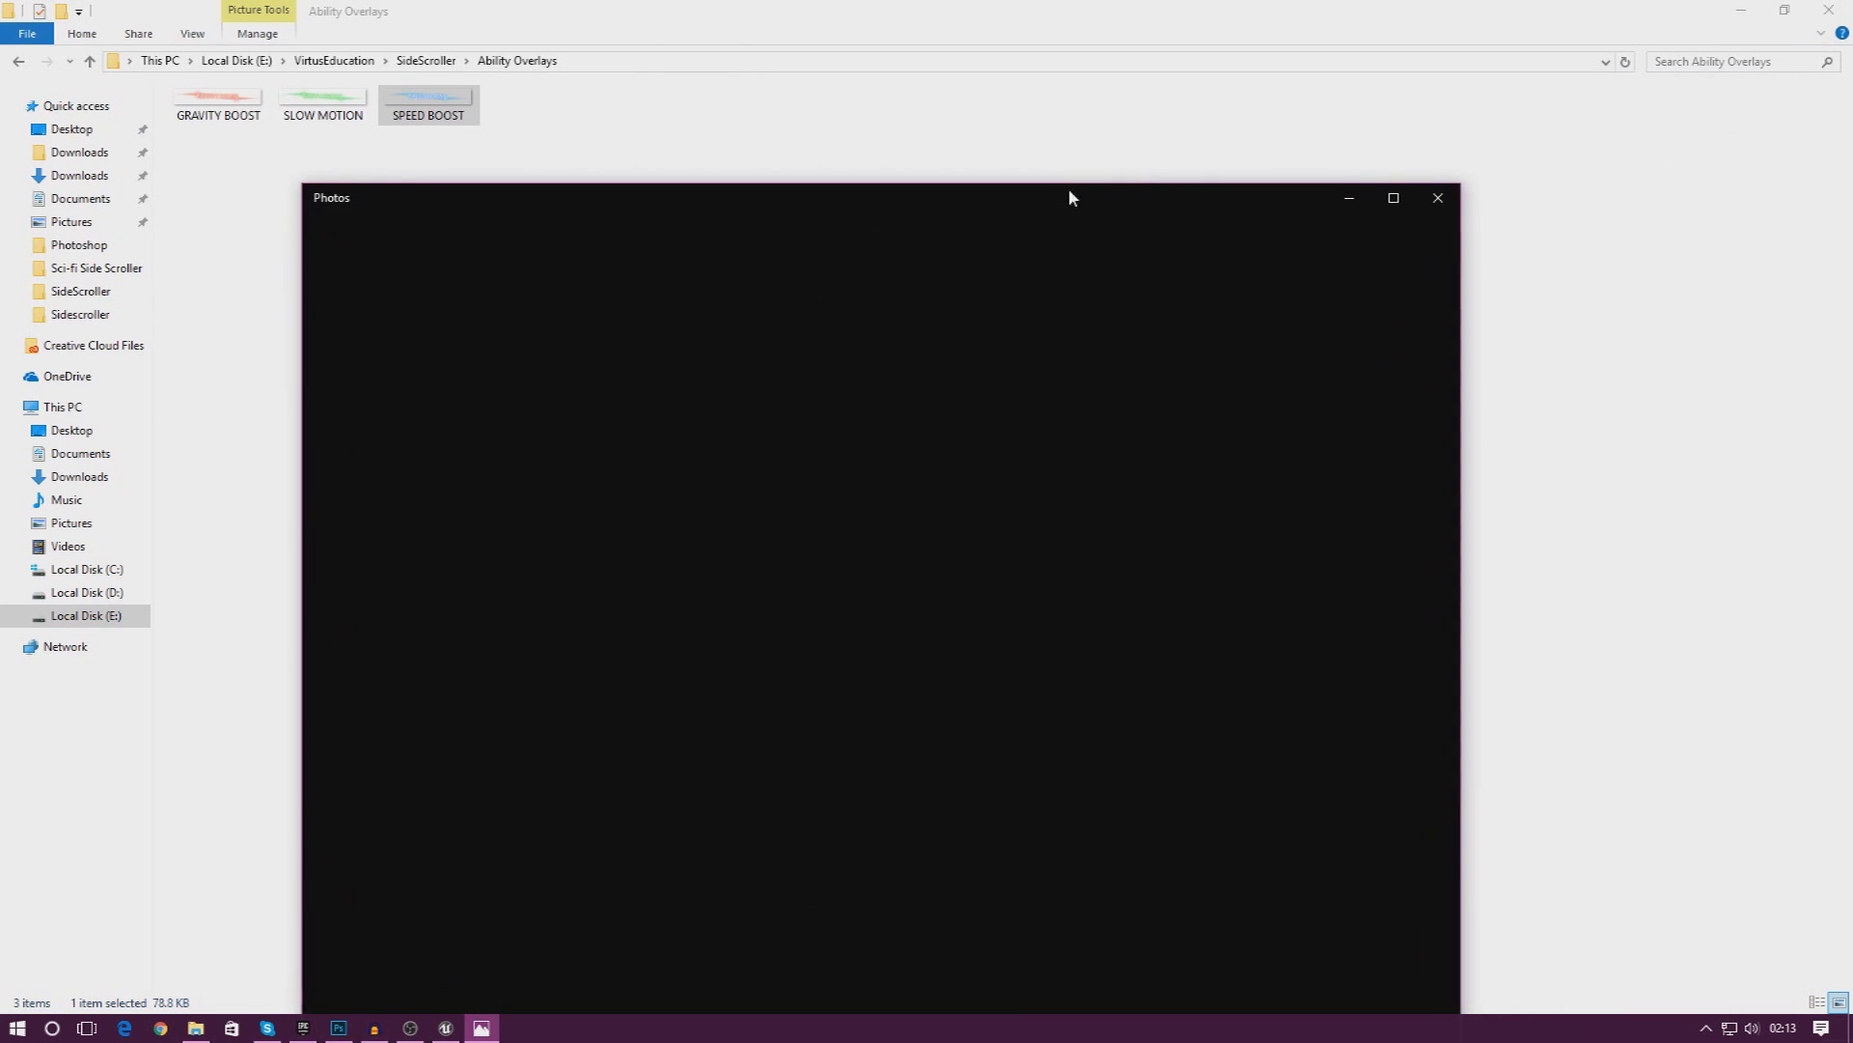
{"action": "left_click", "coordinate": [1456, 200]}
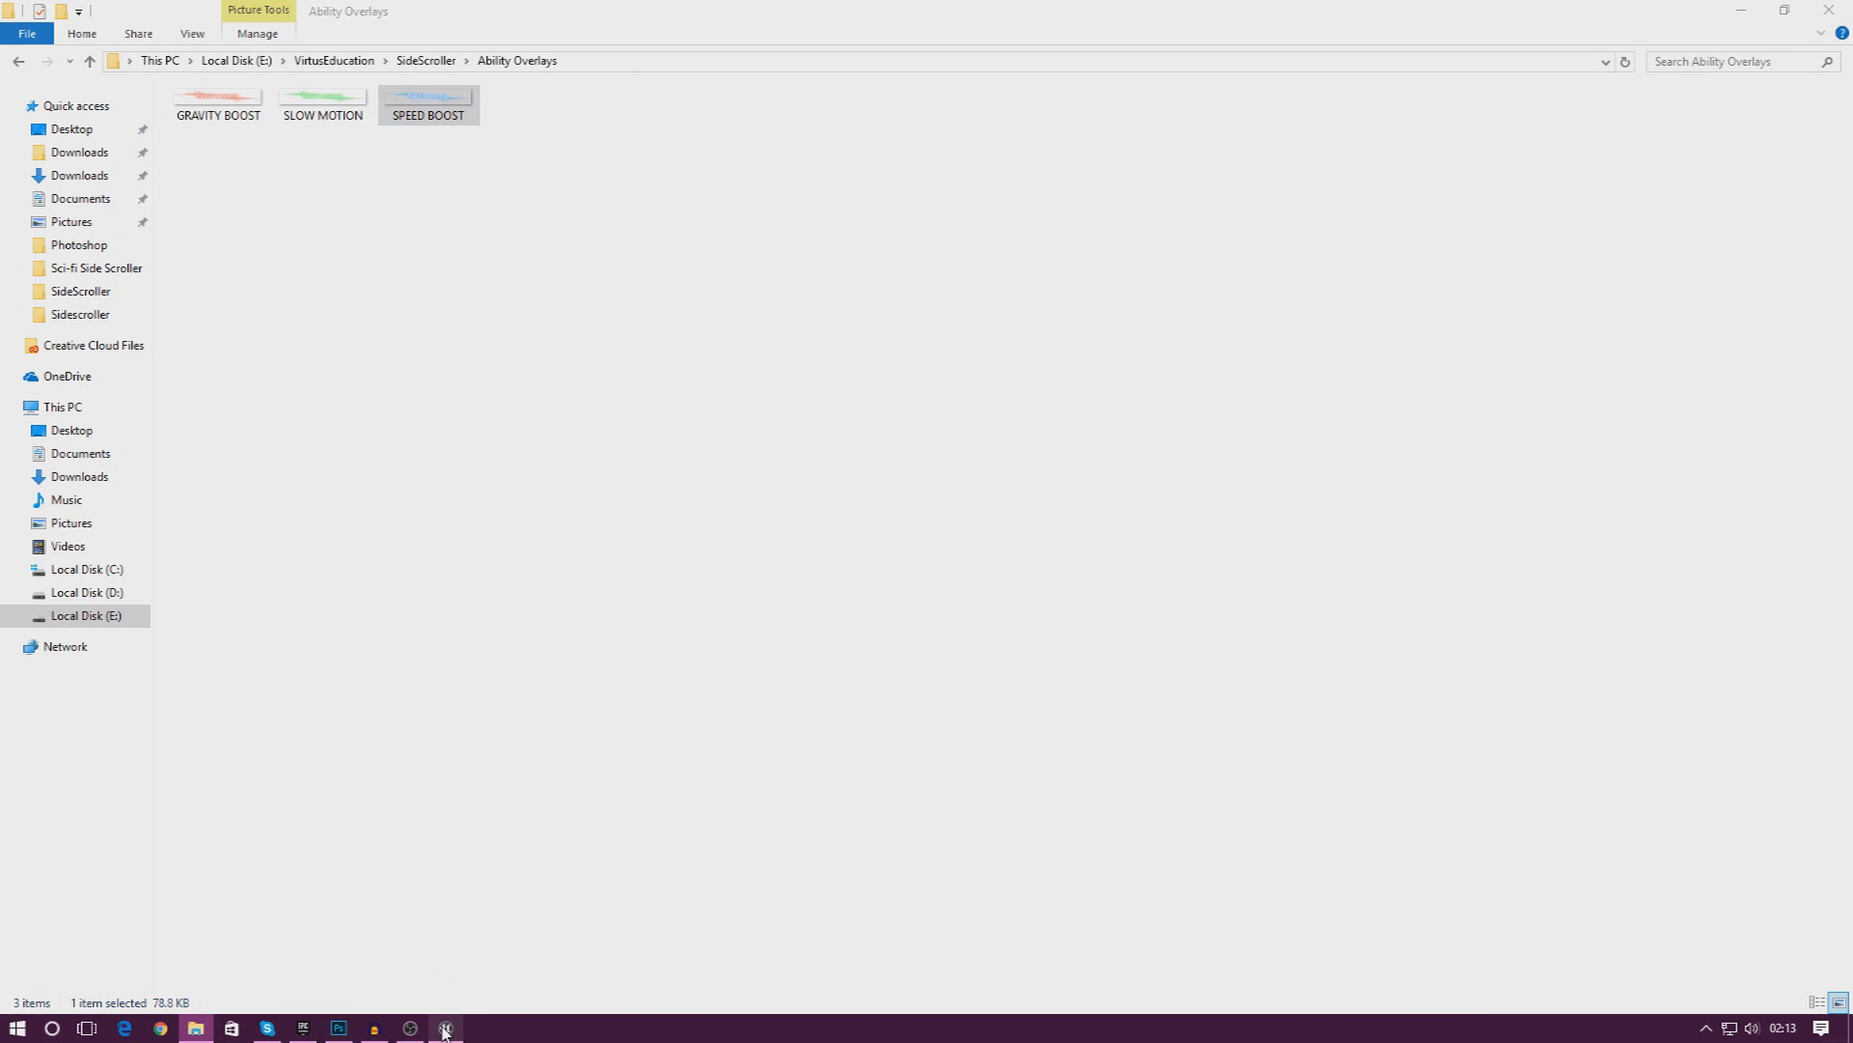
Restore the overlays folder window and position it over the Unreal editor.
{"action": "left_click", "coordinate": [445, 1029]}
{"action": "left_click", "coordinate": [196, 1029]}
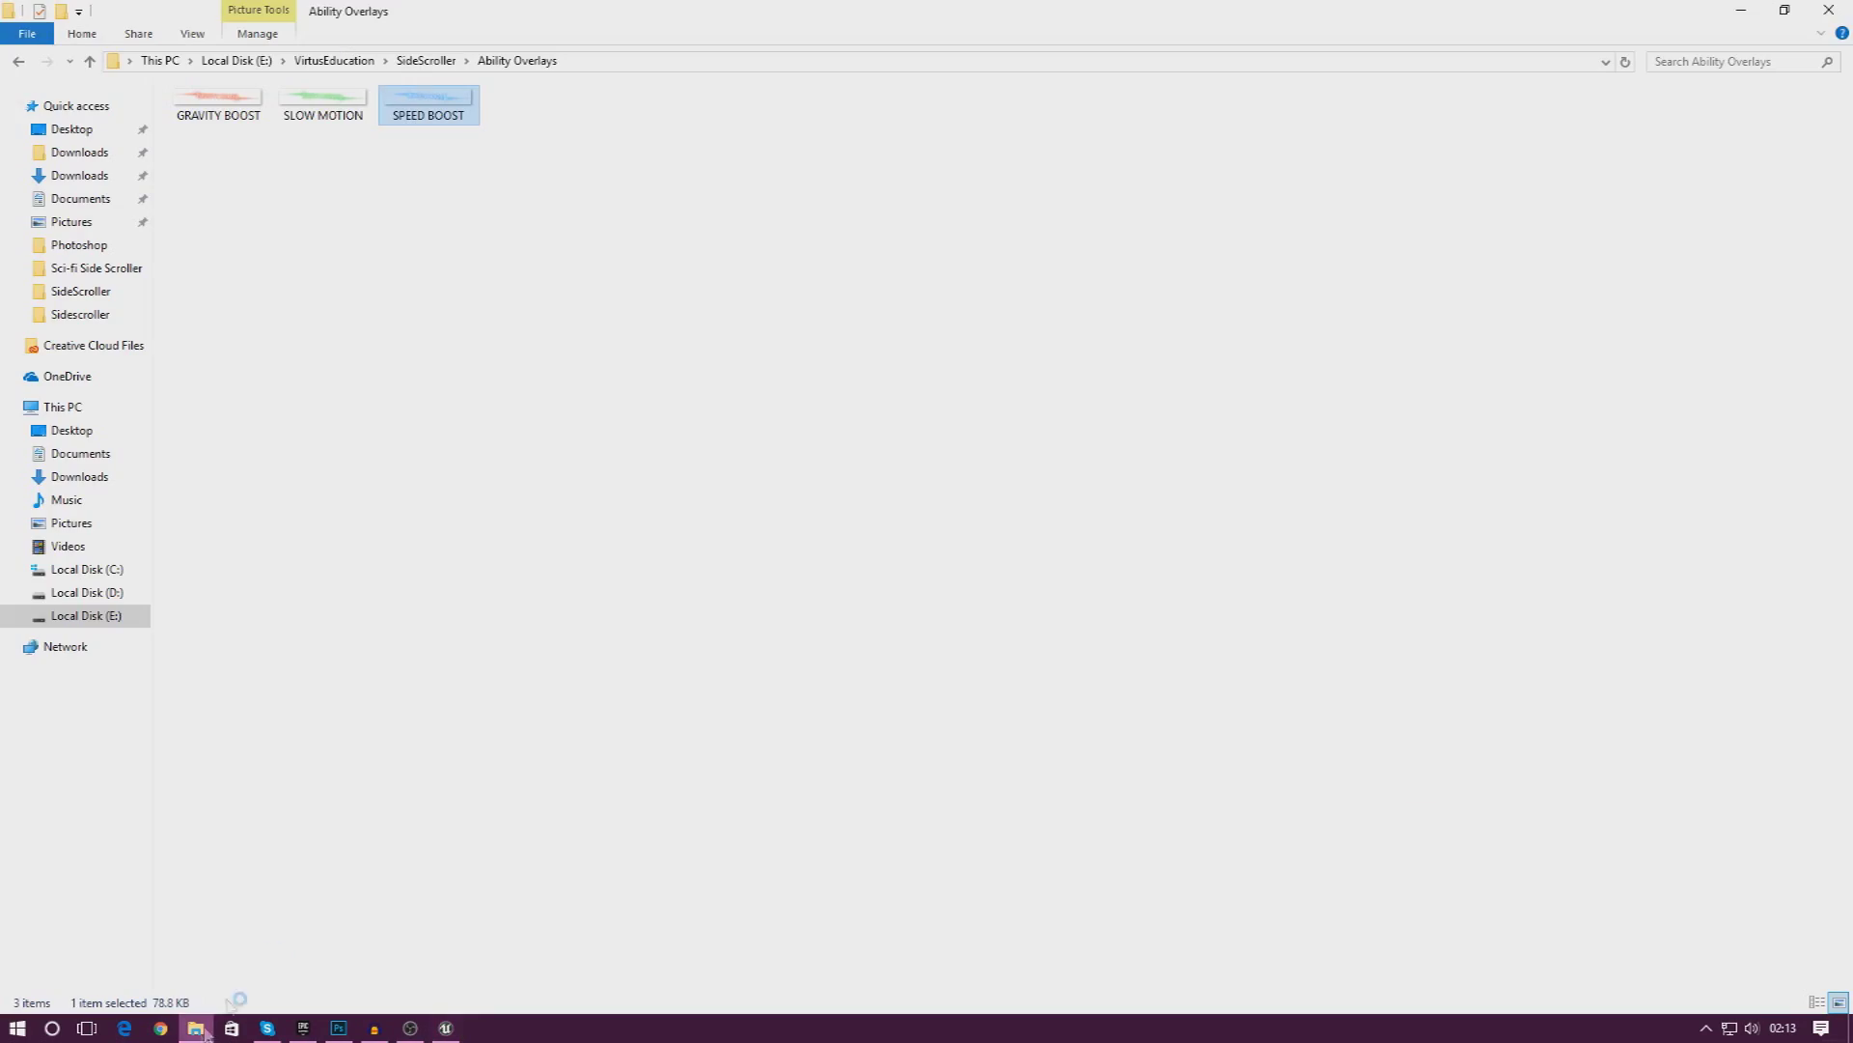
{"action": "left_click_drag", "start_coordinate": [685, 9], "coordinate": [1822, 84]}
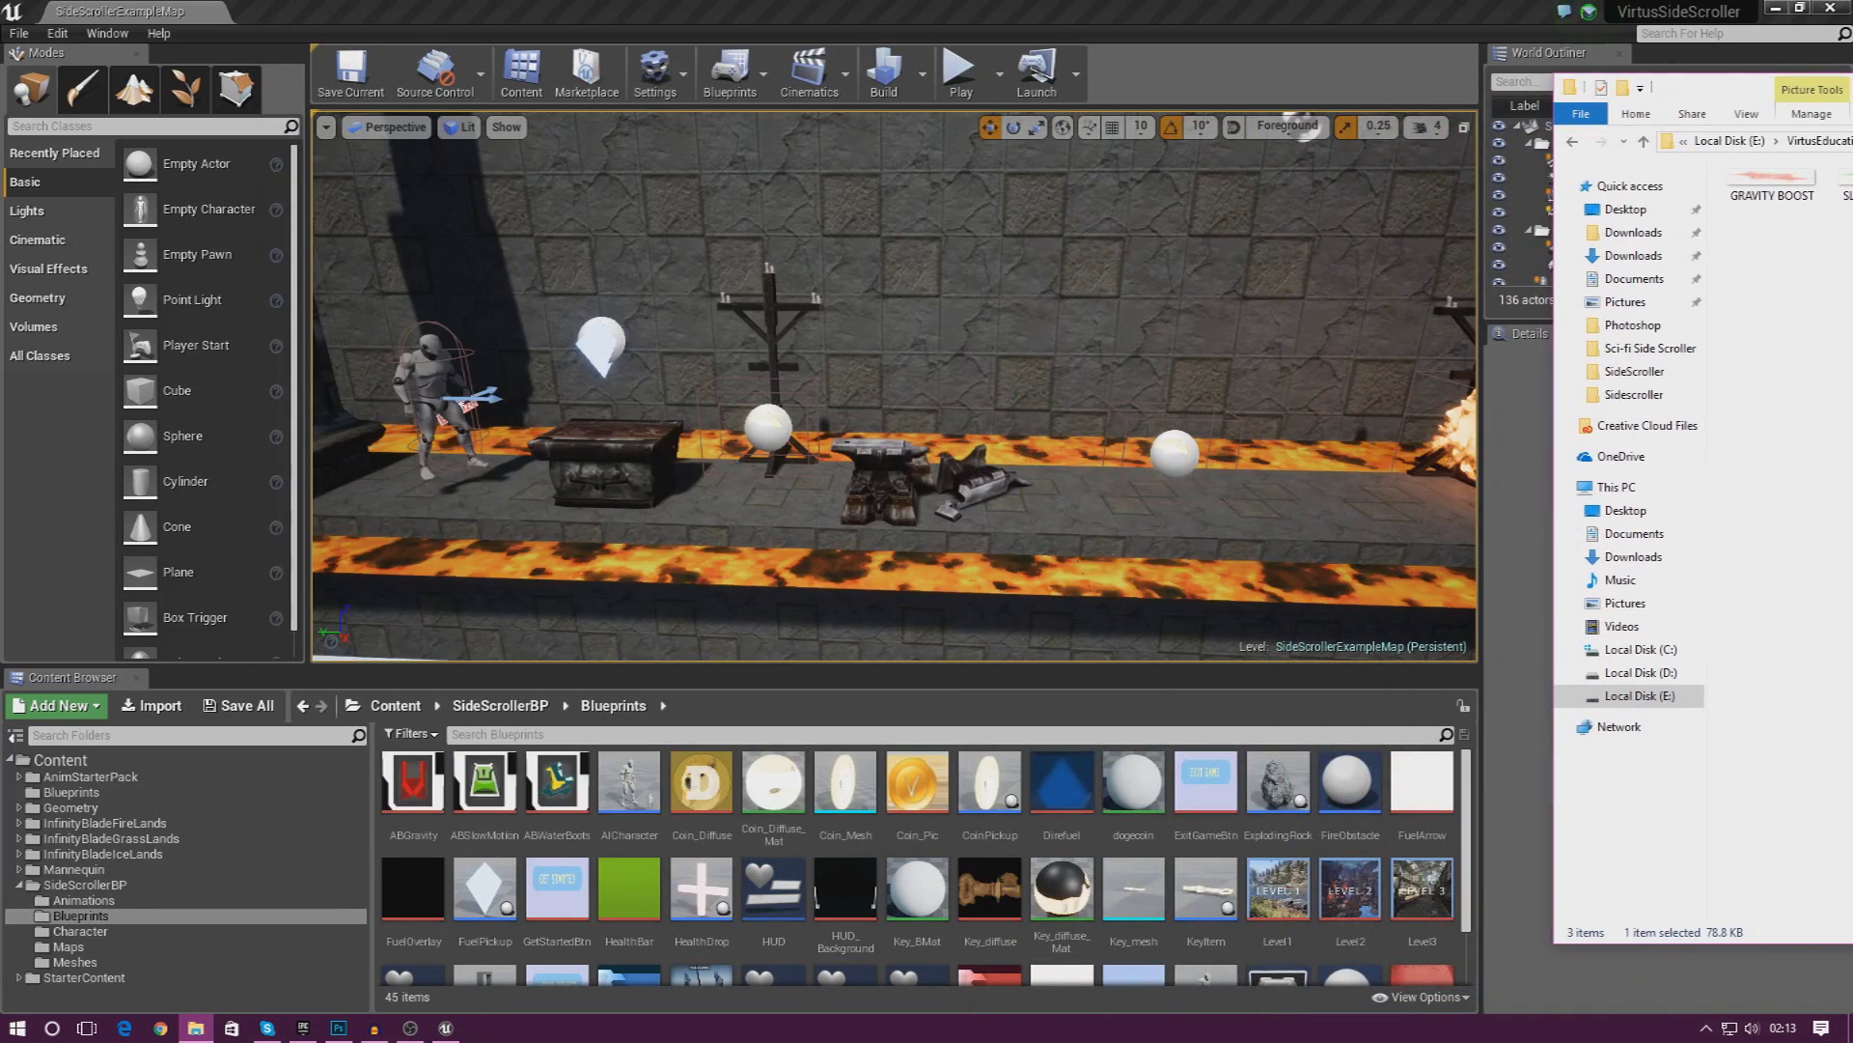
Drag the GRAVITY BOOST, SLOW MOTION and SPEED BOOST PNGs into Blueprints to import them as textures.
{"action": "left_click", "coordinate": [1468, 941]}
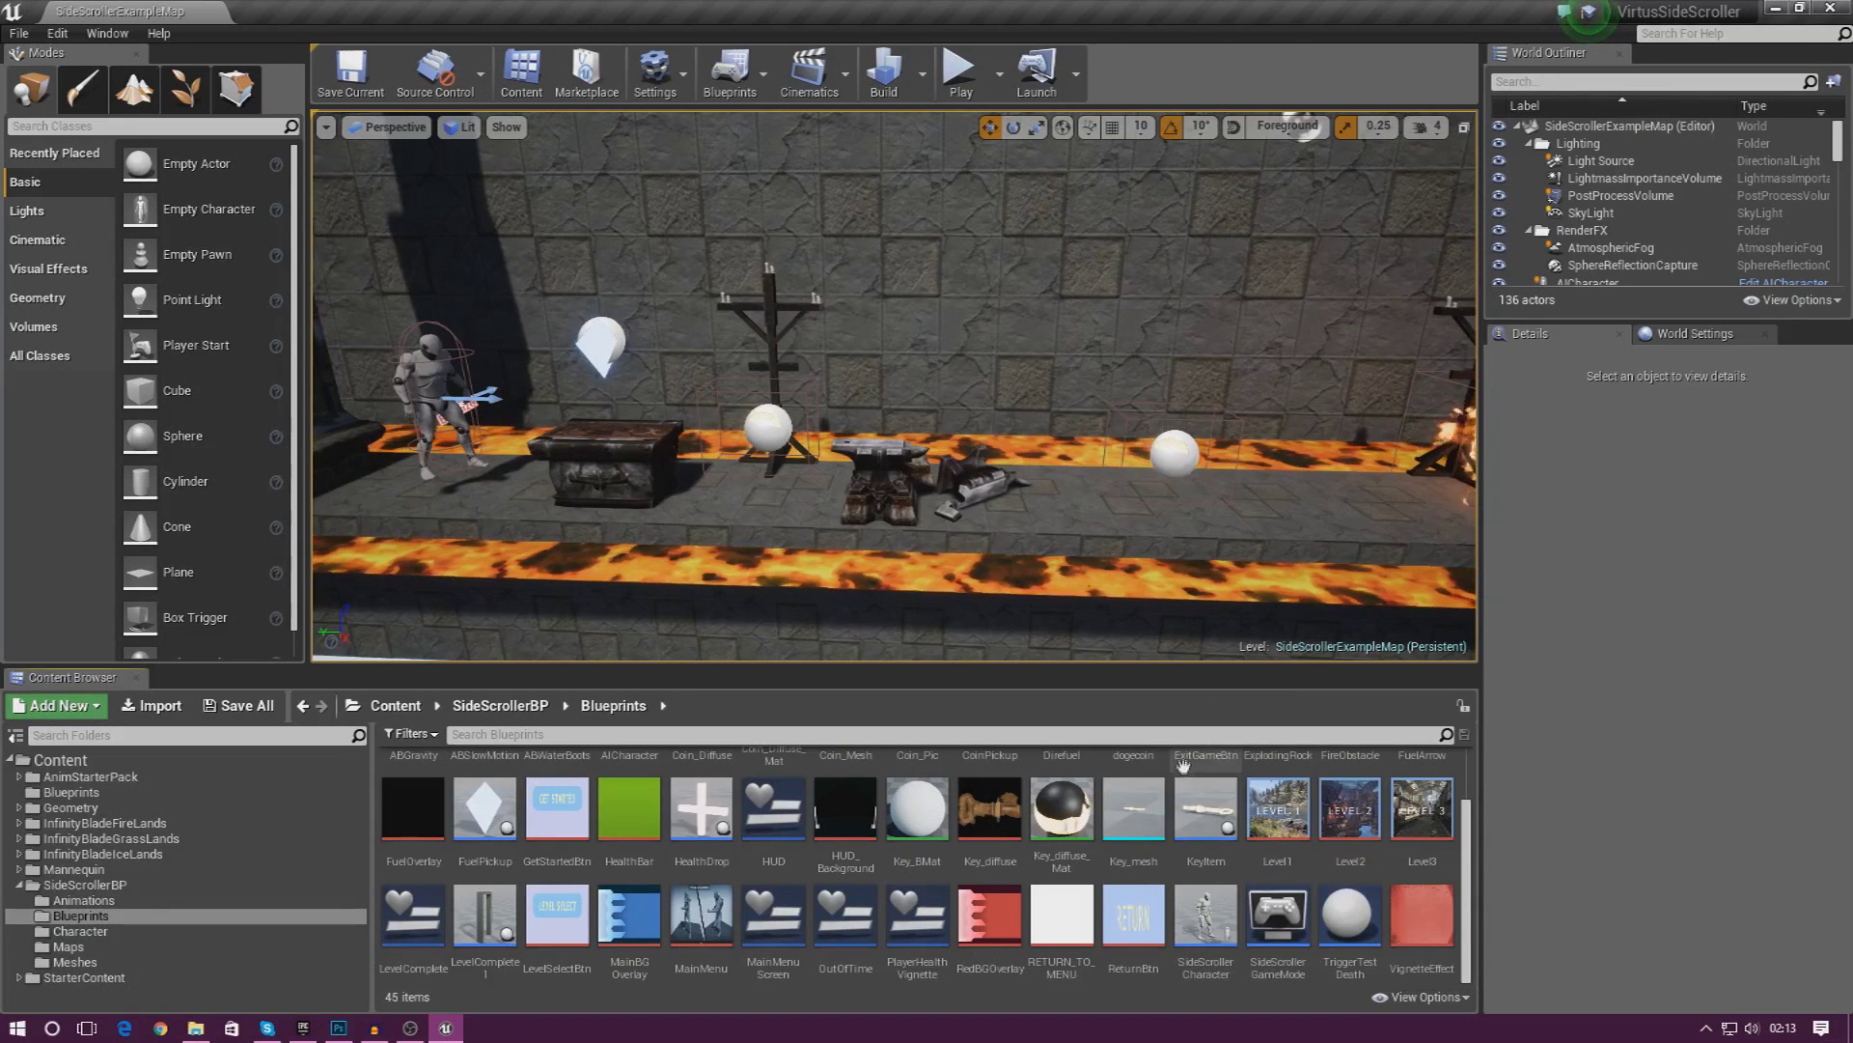
{"action": "key", "text": "alt+Tab"}
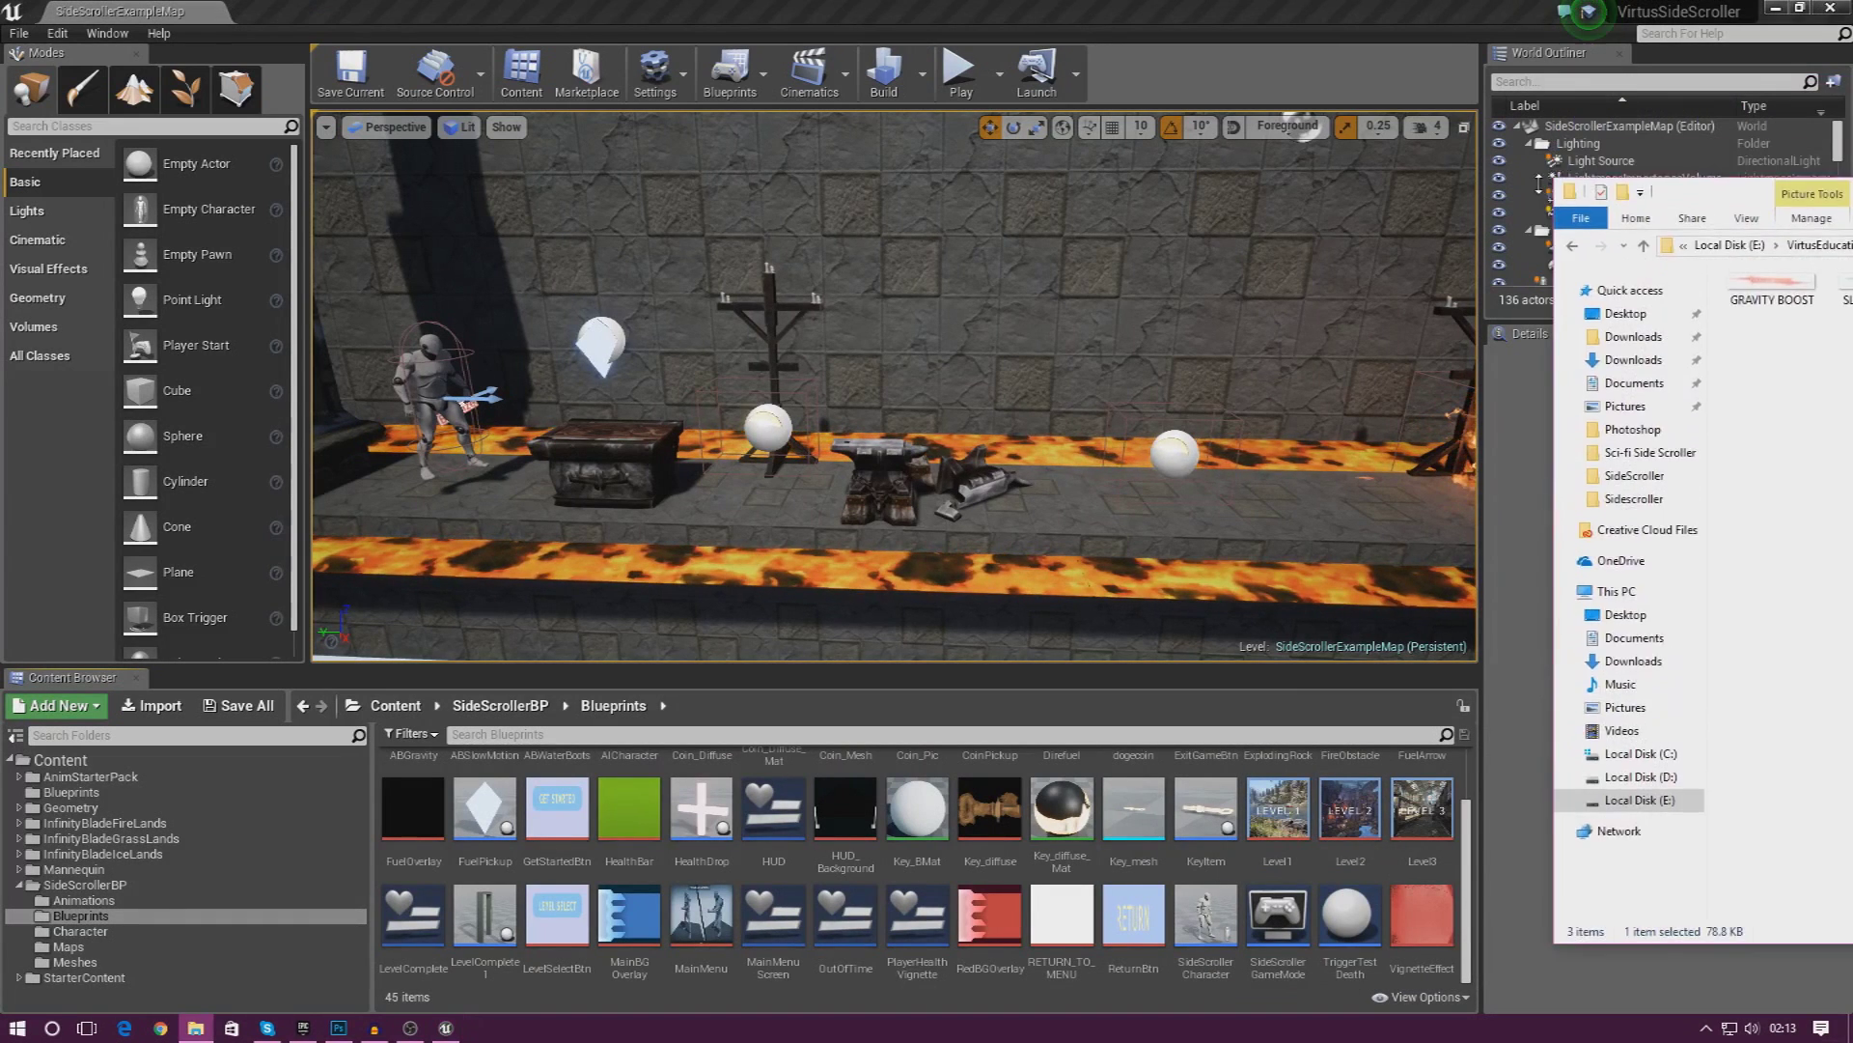
{"action": "left_click_drag", "start_coordinate": [1539, 187], "coordinate": [1124, 180]}
{"action": "left_click_drag", "start_coordinate": [1606, 396], "coordinate": [1267, 244]}
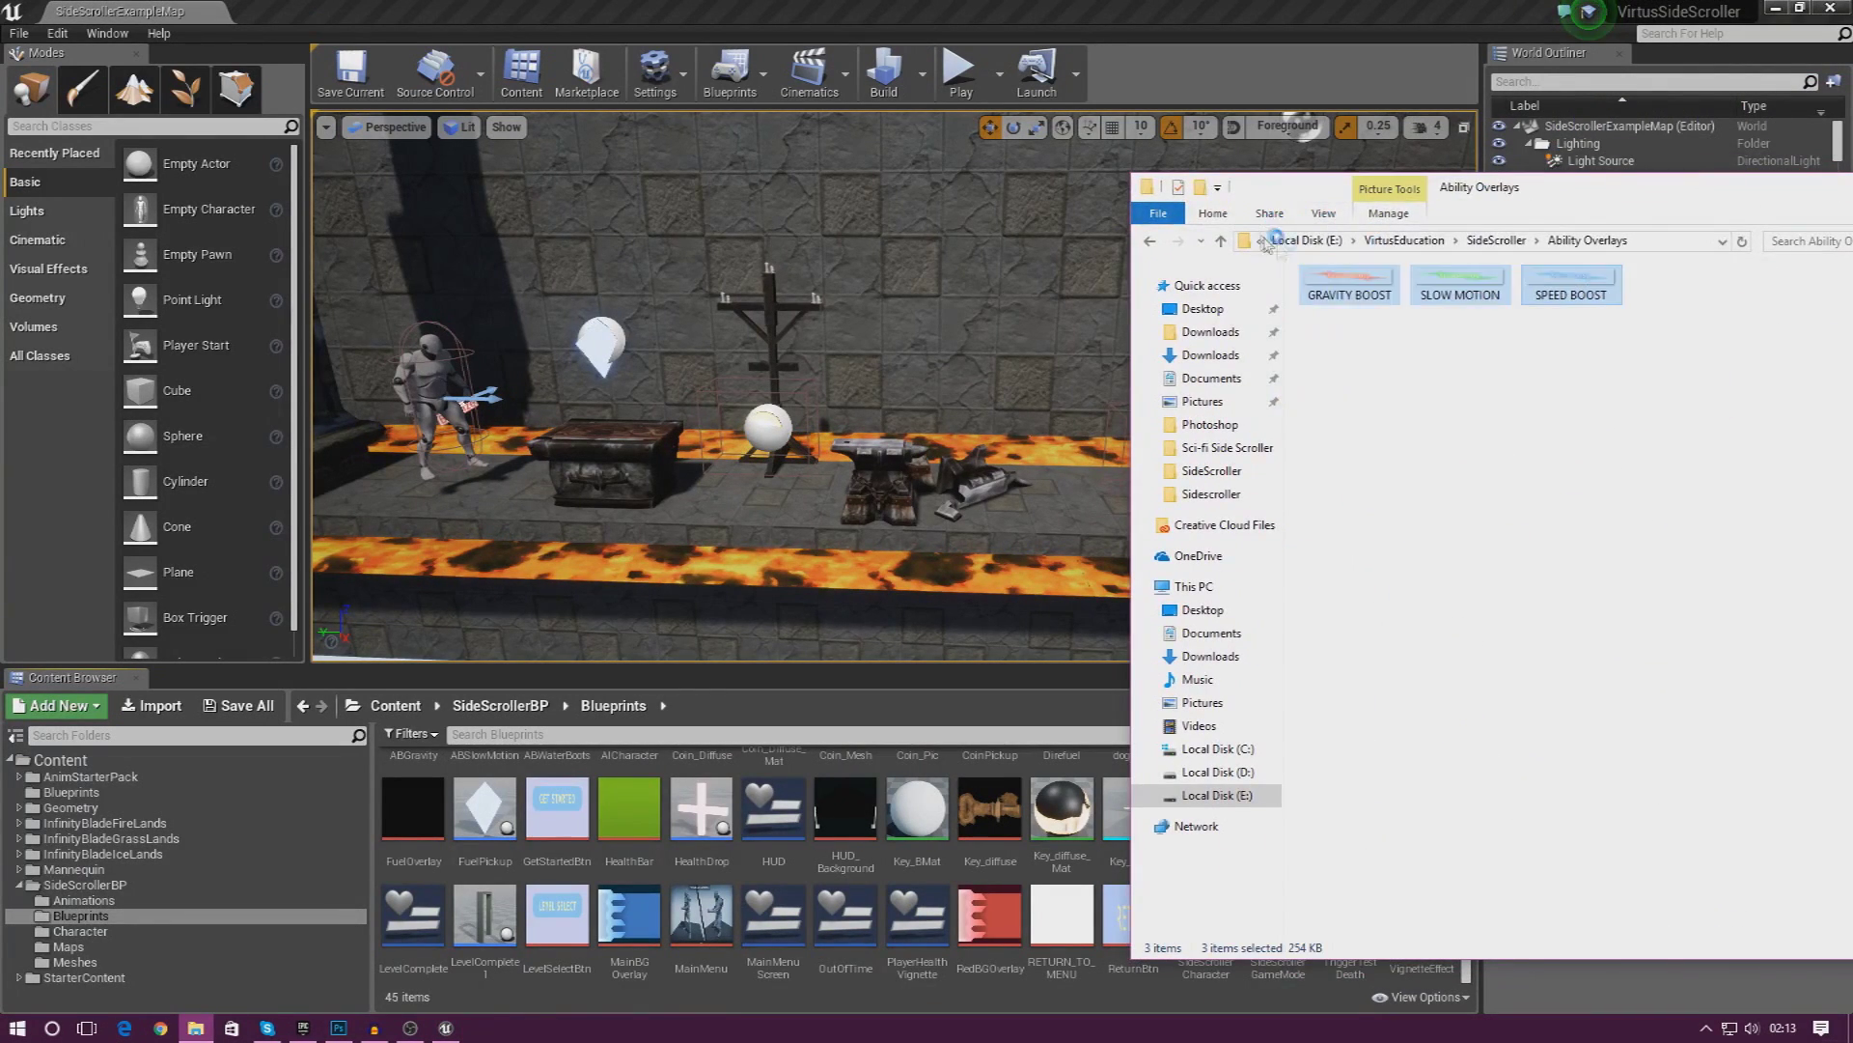
{"action": "left_click_drag", "start_coordinate": [1363, 307], "coordinate": [1027, 879]}
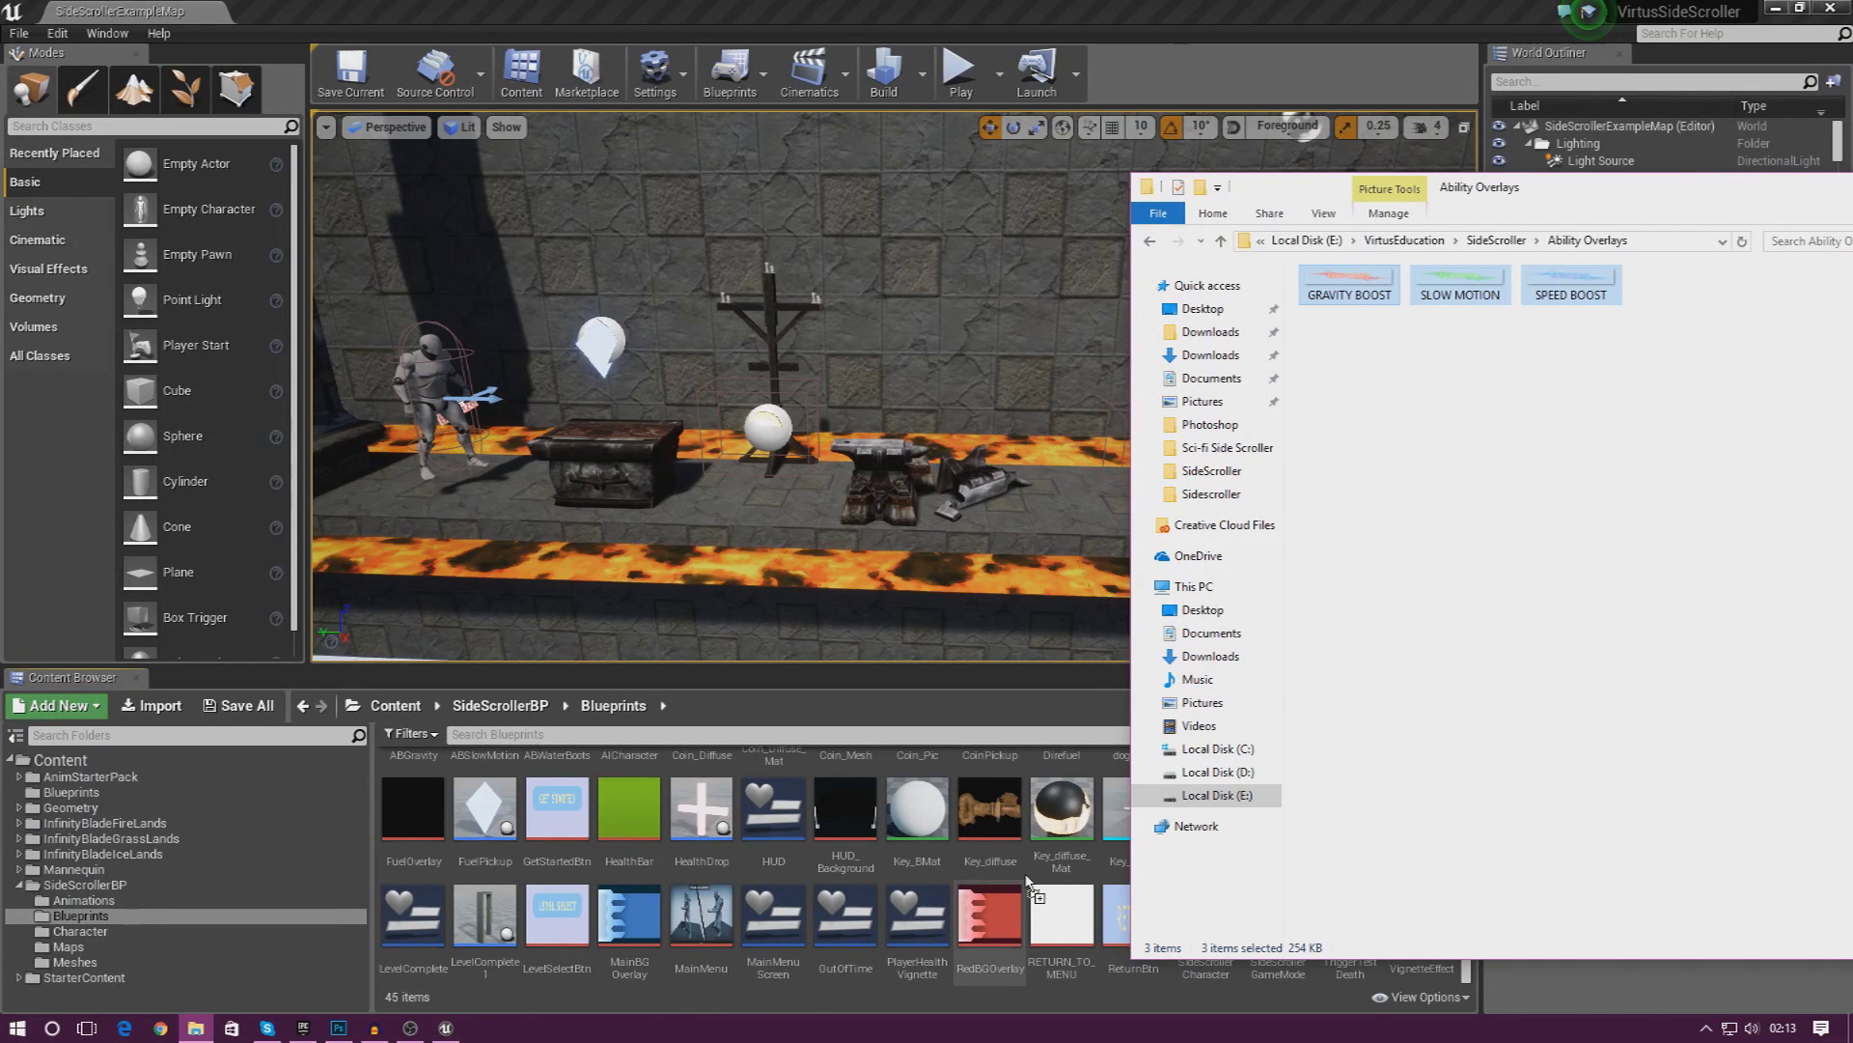
{"action": "left_click_drag", "start_coordinate": [1029, 878], "coordinate": [1491, 333]}
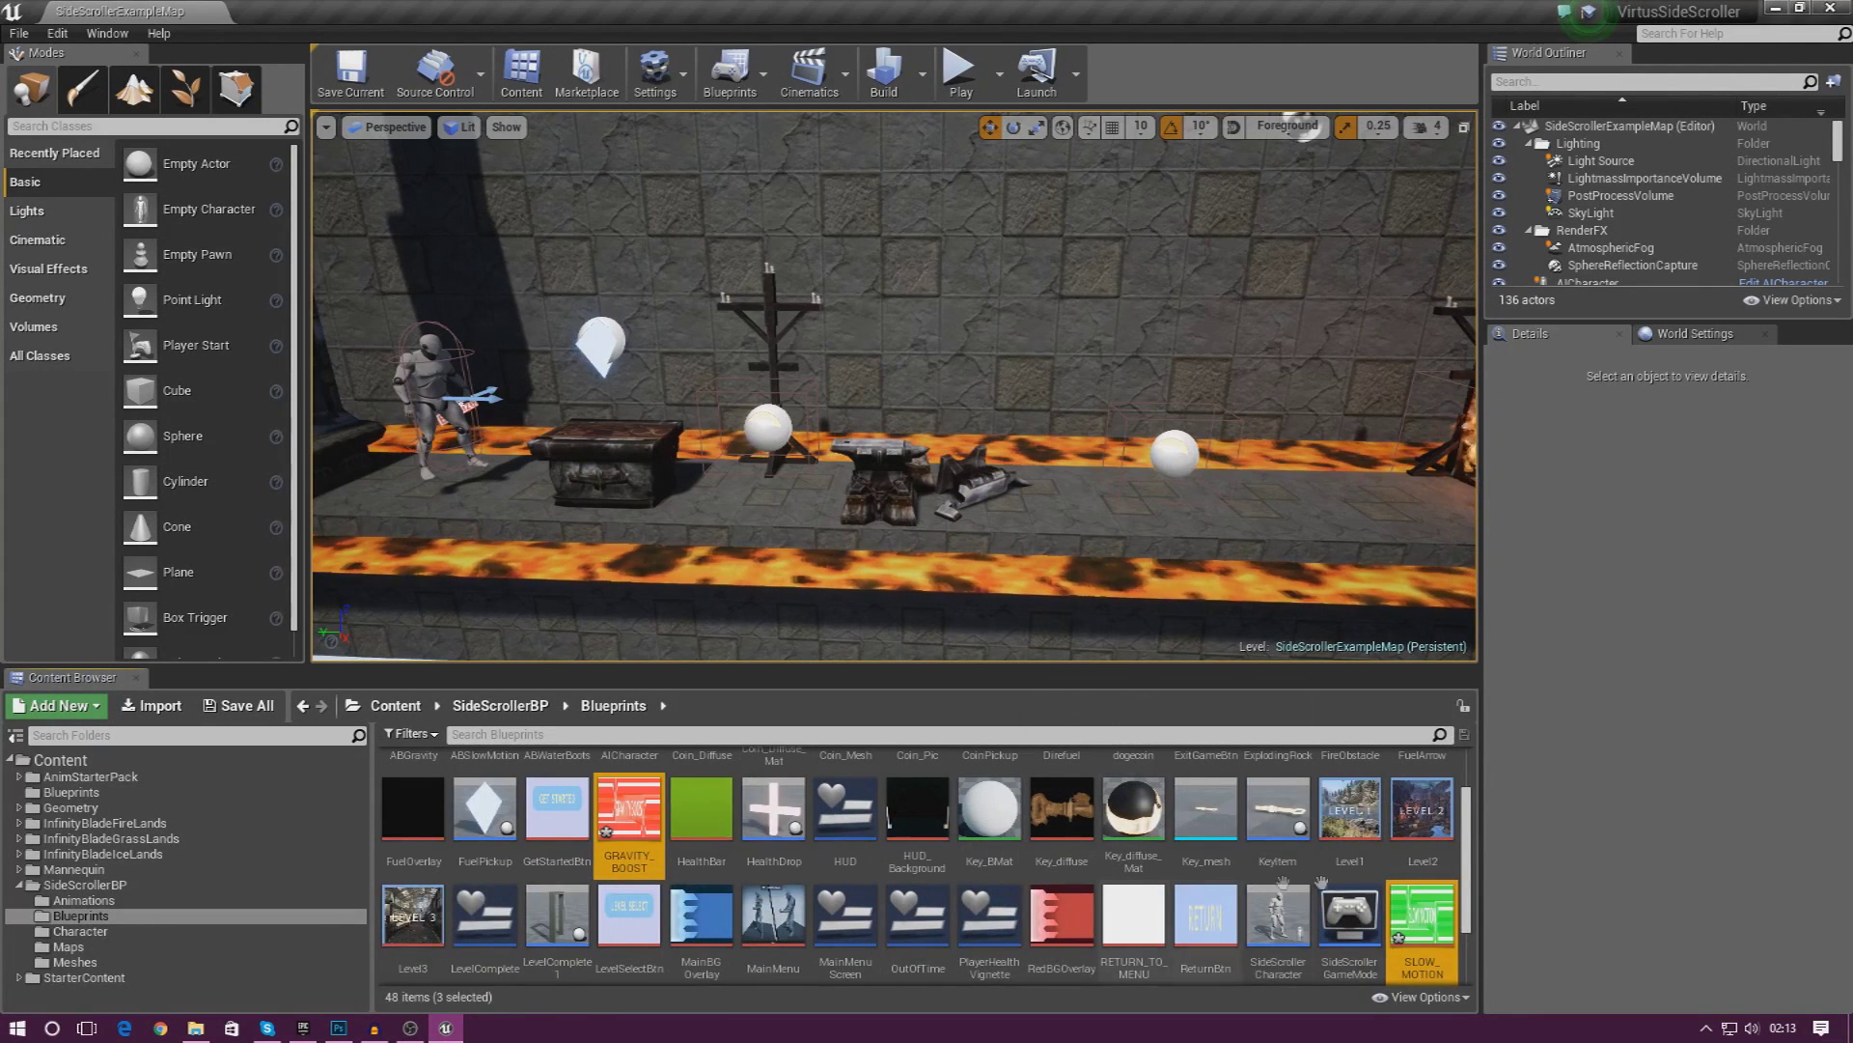
{"action": "scroll", "coordinate": [1463, 897], "scroll_direction": "down", "scroll_amount": 2}
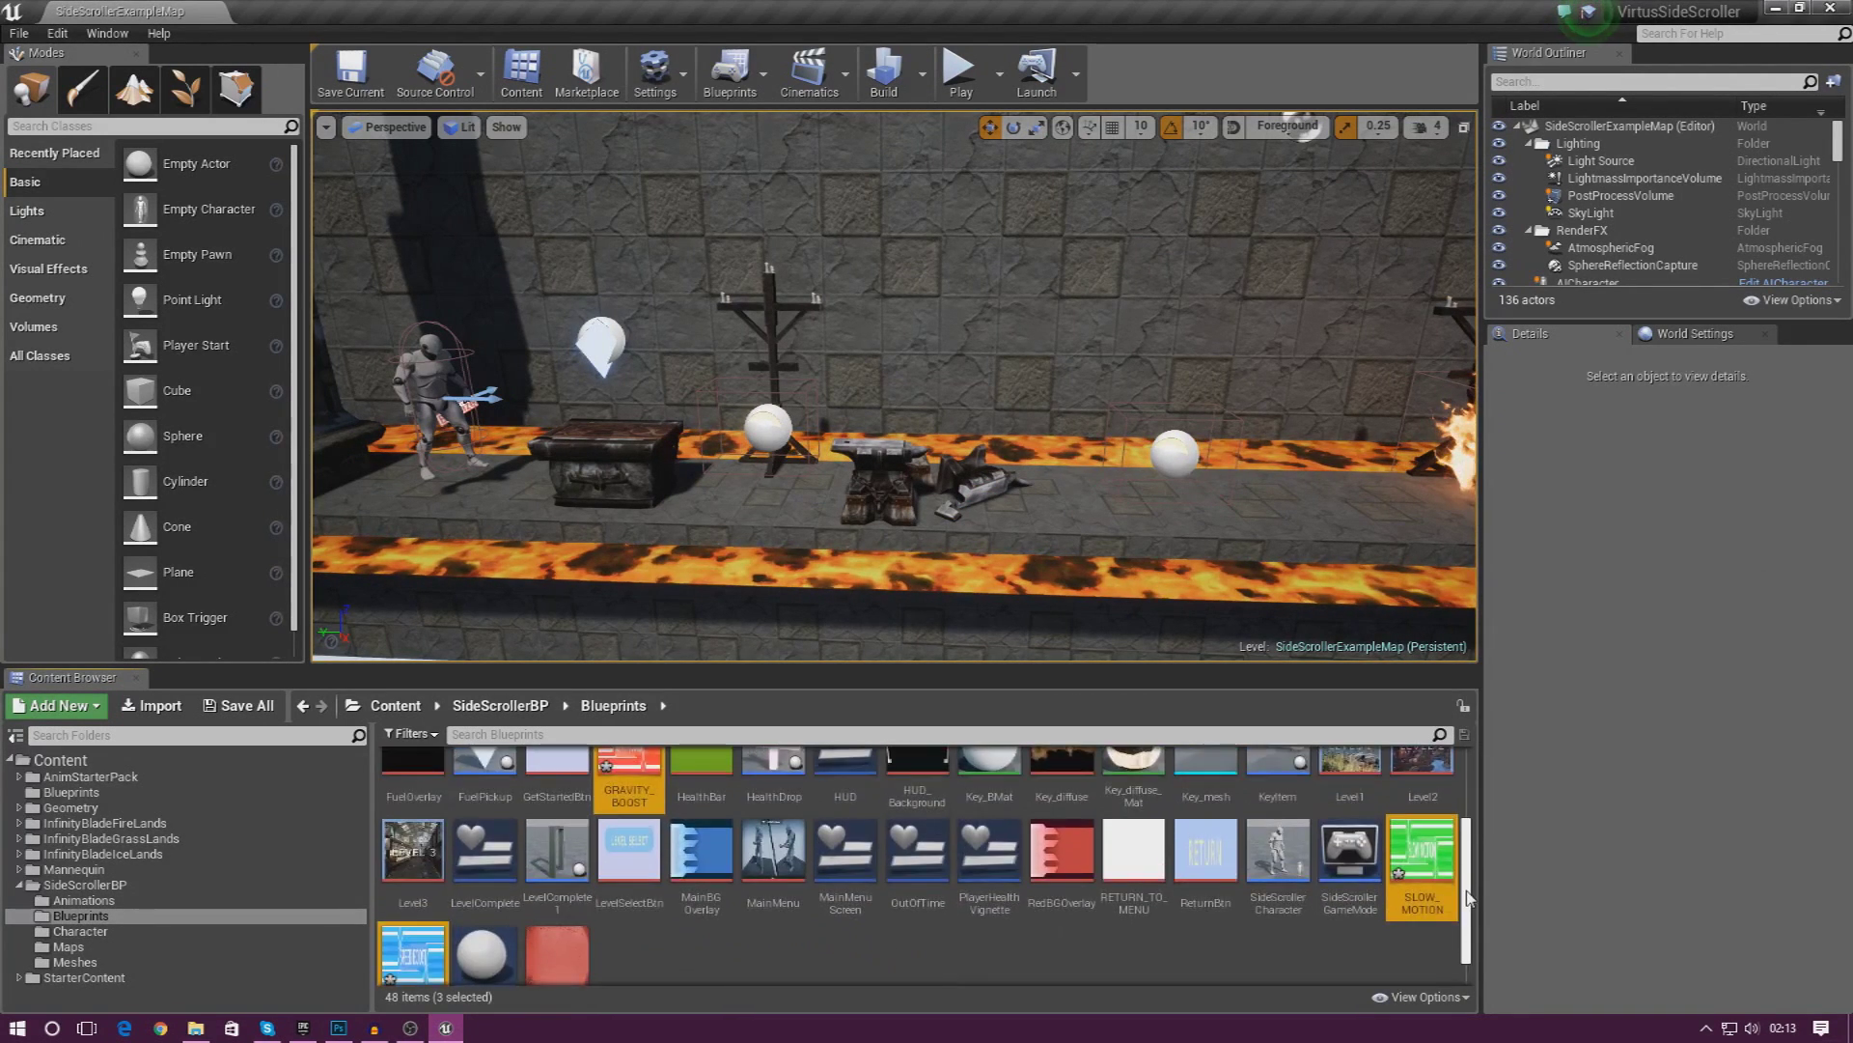
{"action": "left_click", "coordinate": [1224, 938]}
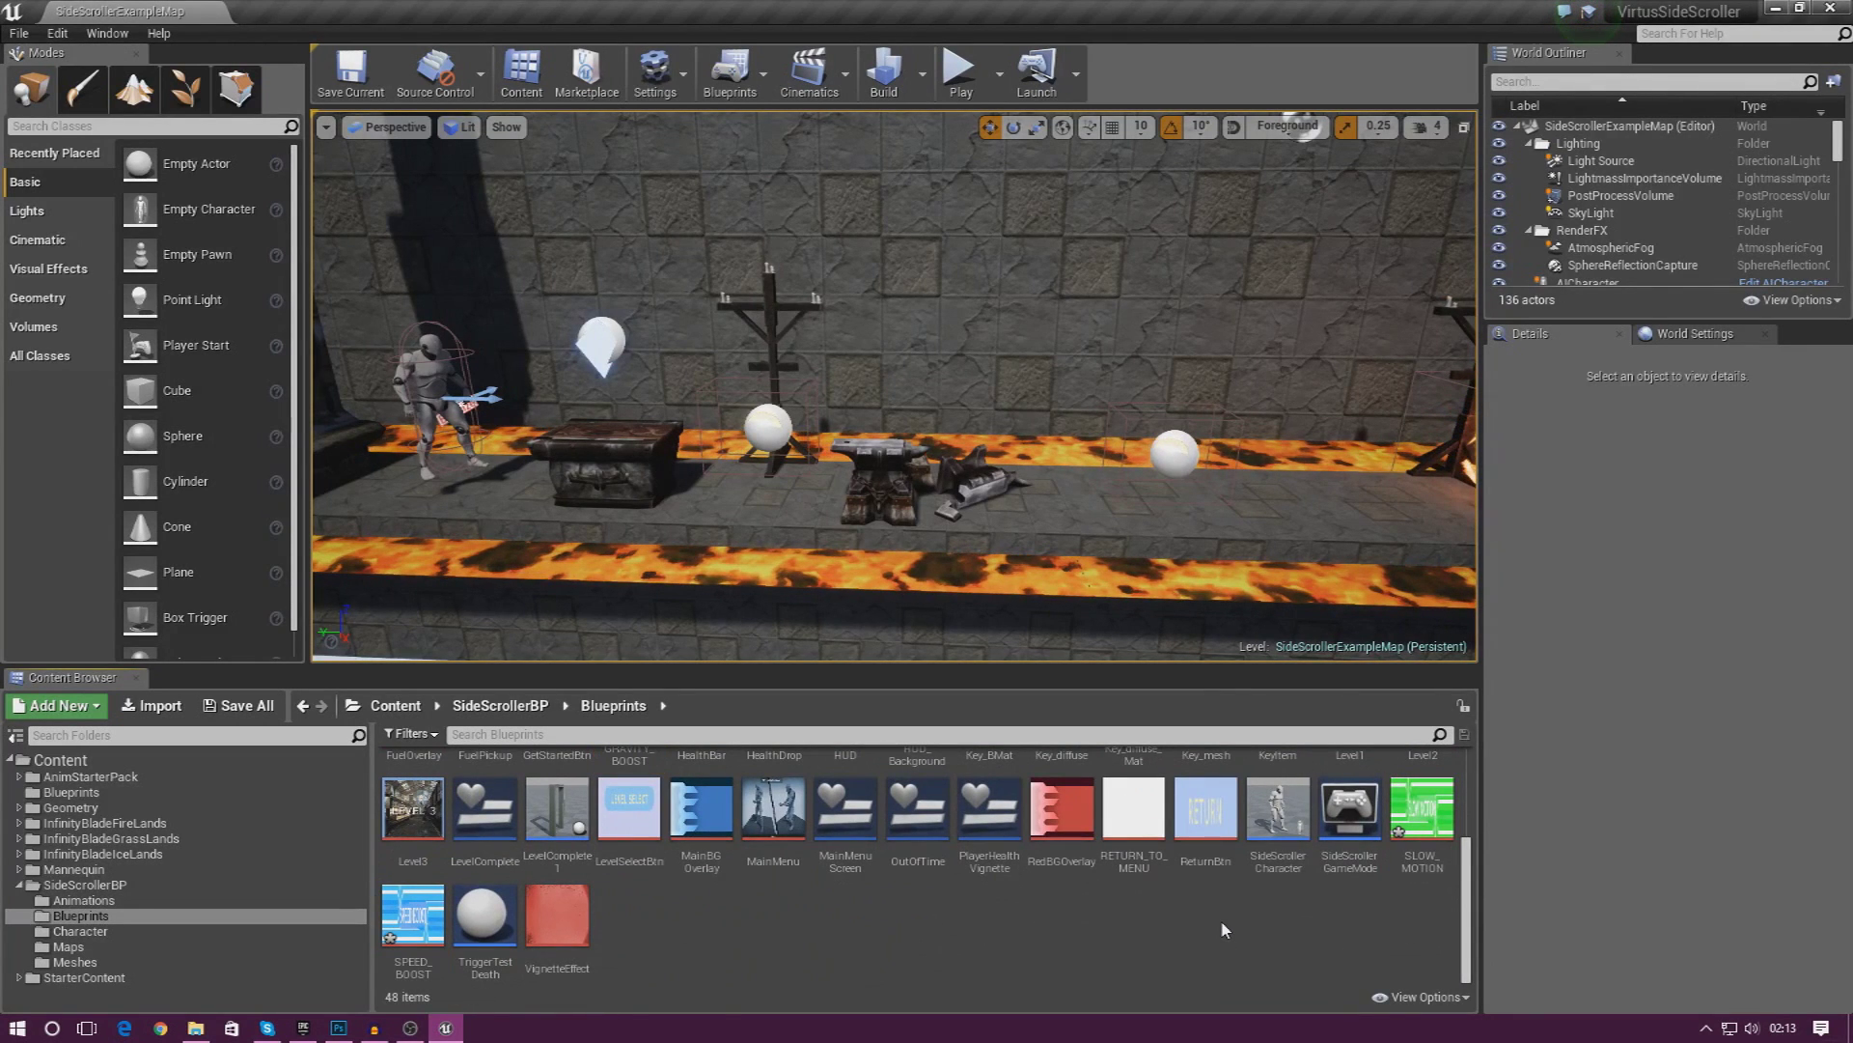
Add a Widget Blueprint from the User Interface menu and name it SlowMo.
{"action": "right_click", "coordinate": [1221, 924]}
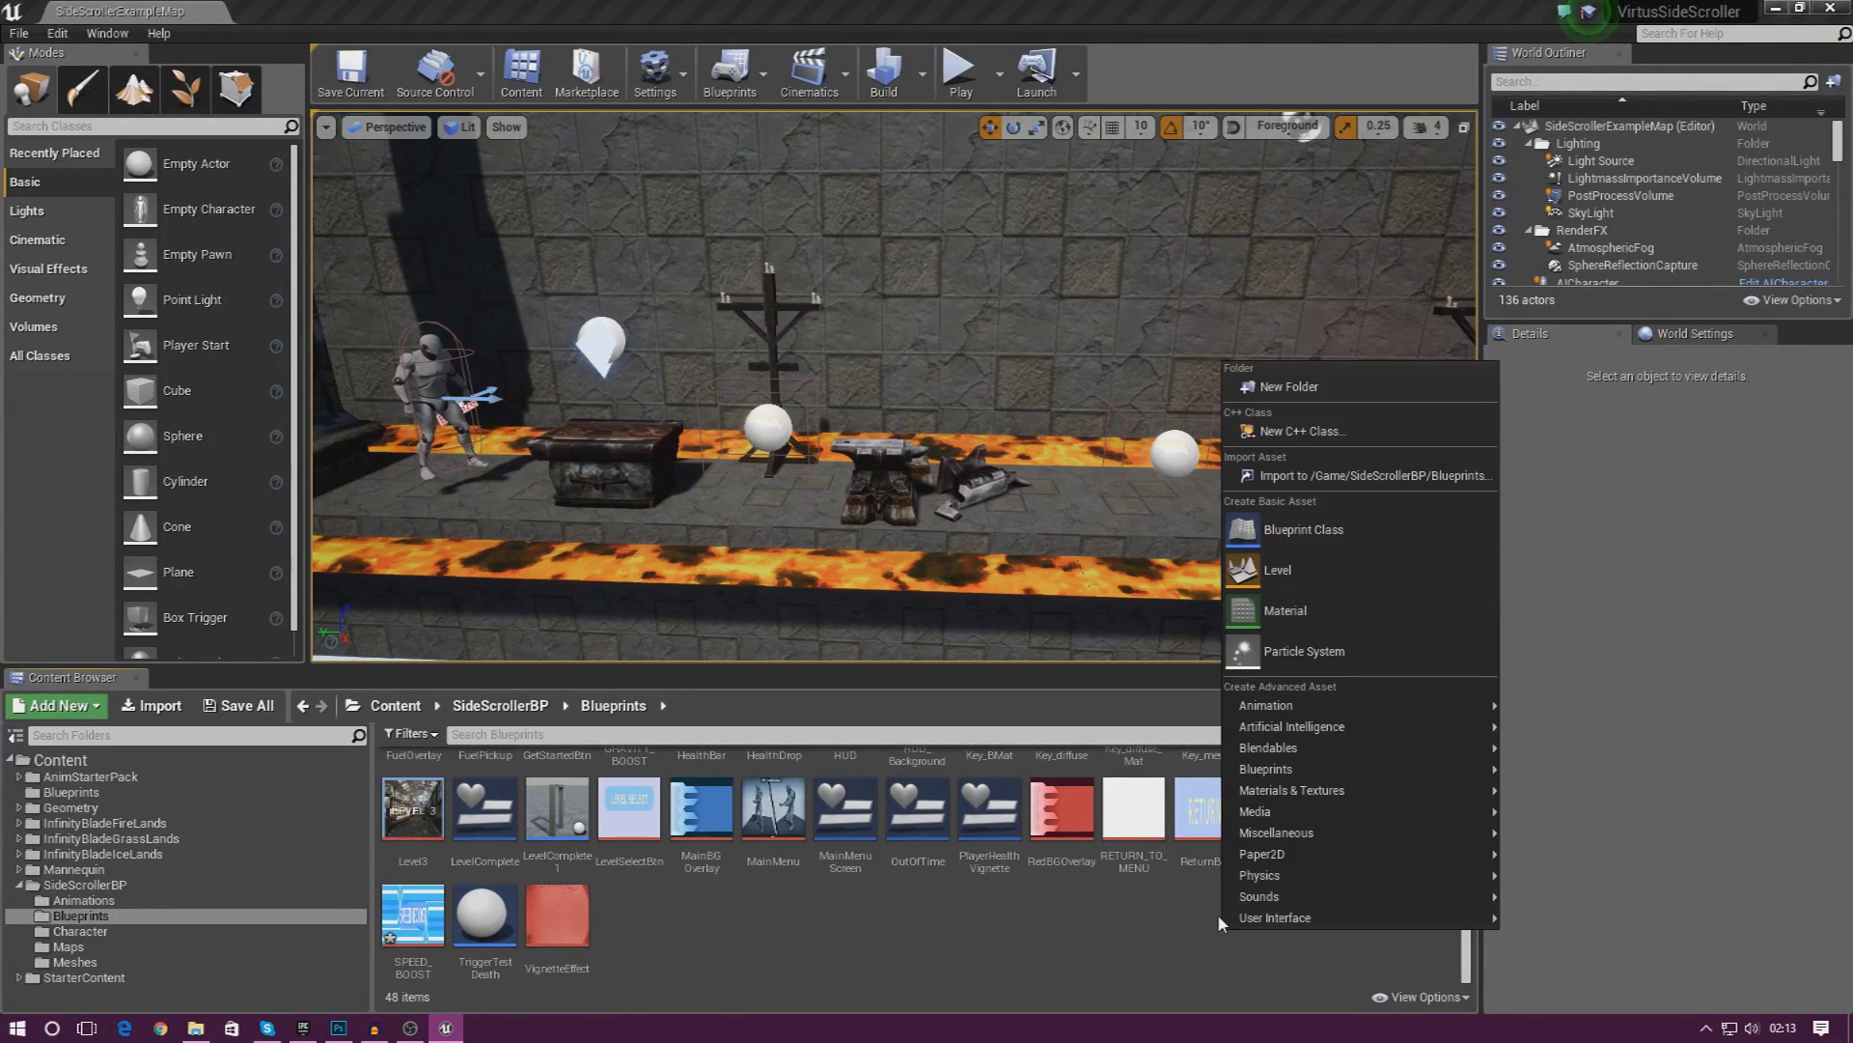
{"action": "left_click", "coordinate": [1201, 911]}
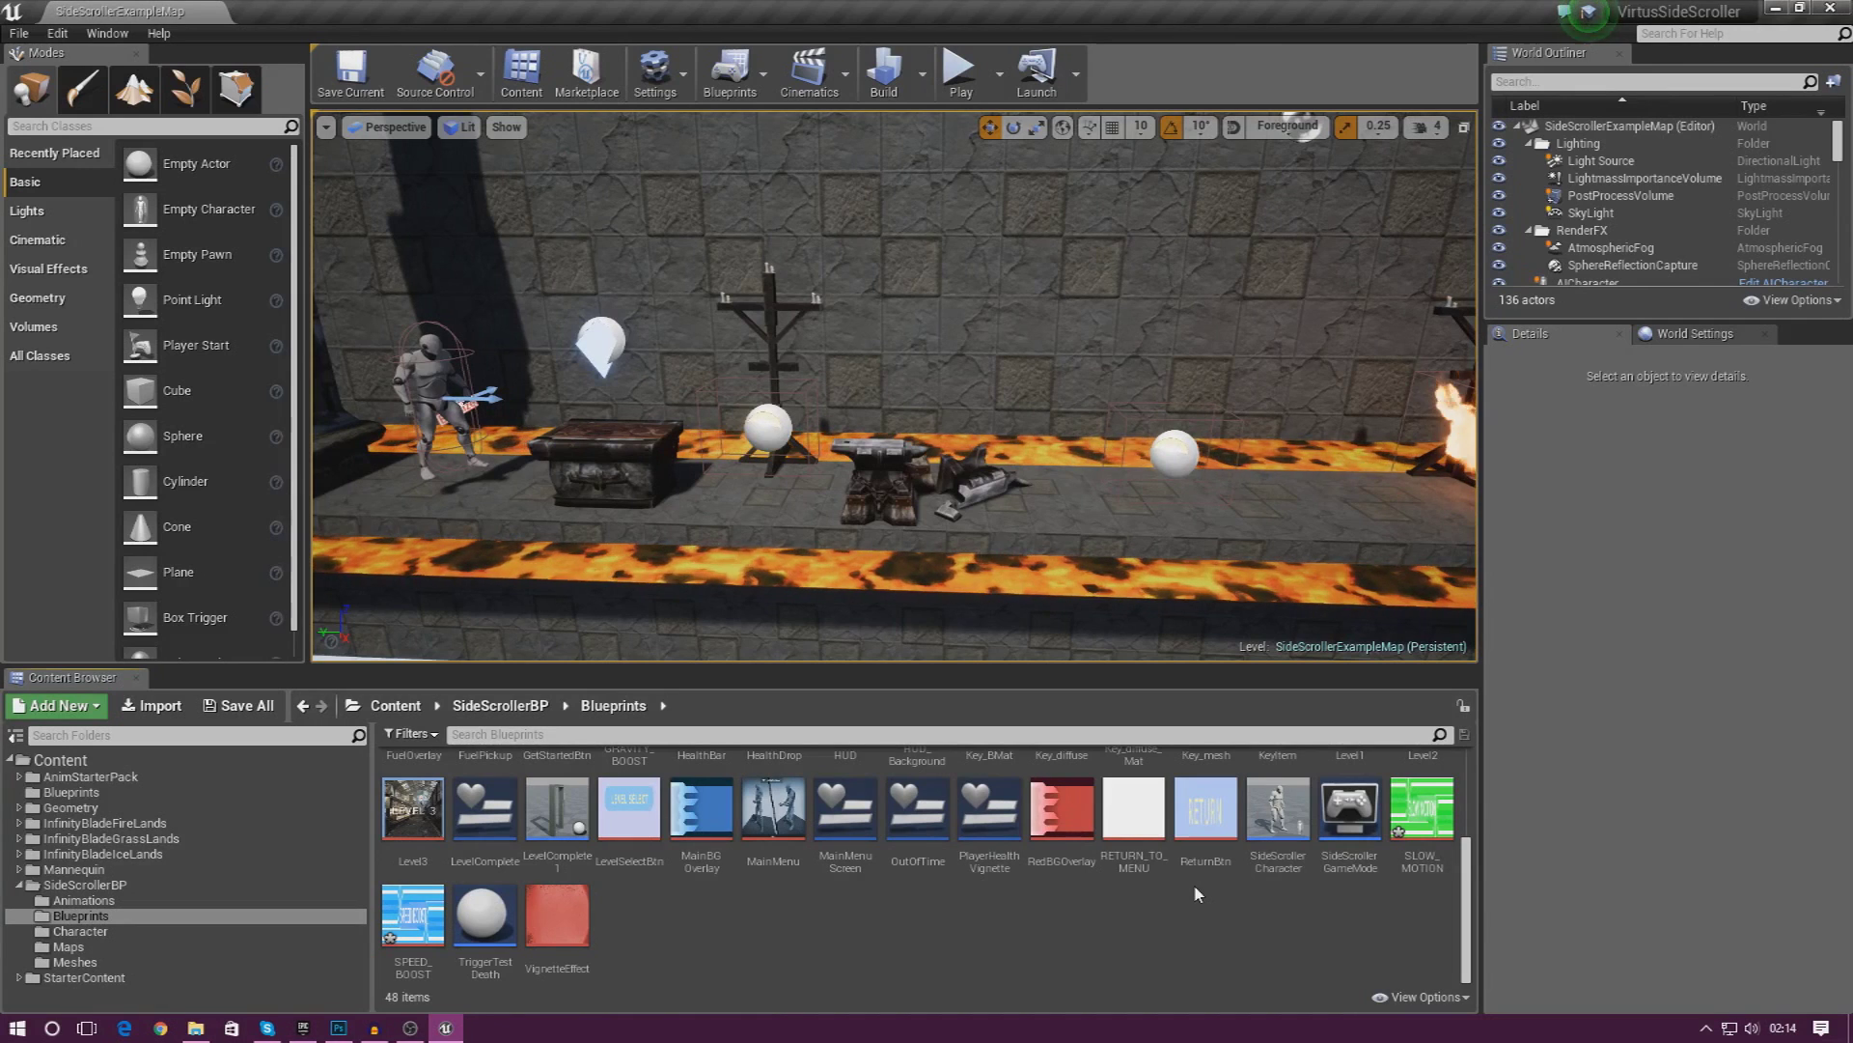
{"action": "right_click", "coordinate": [1193, 895]}
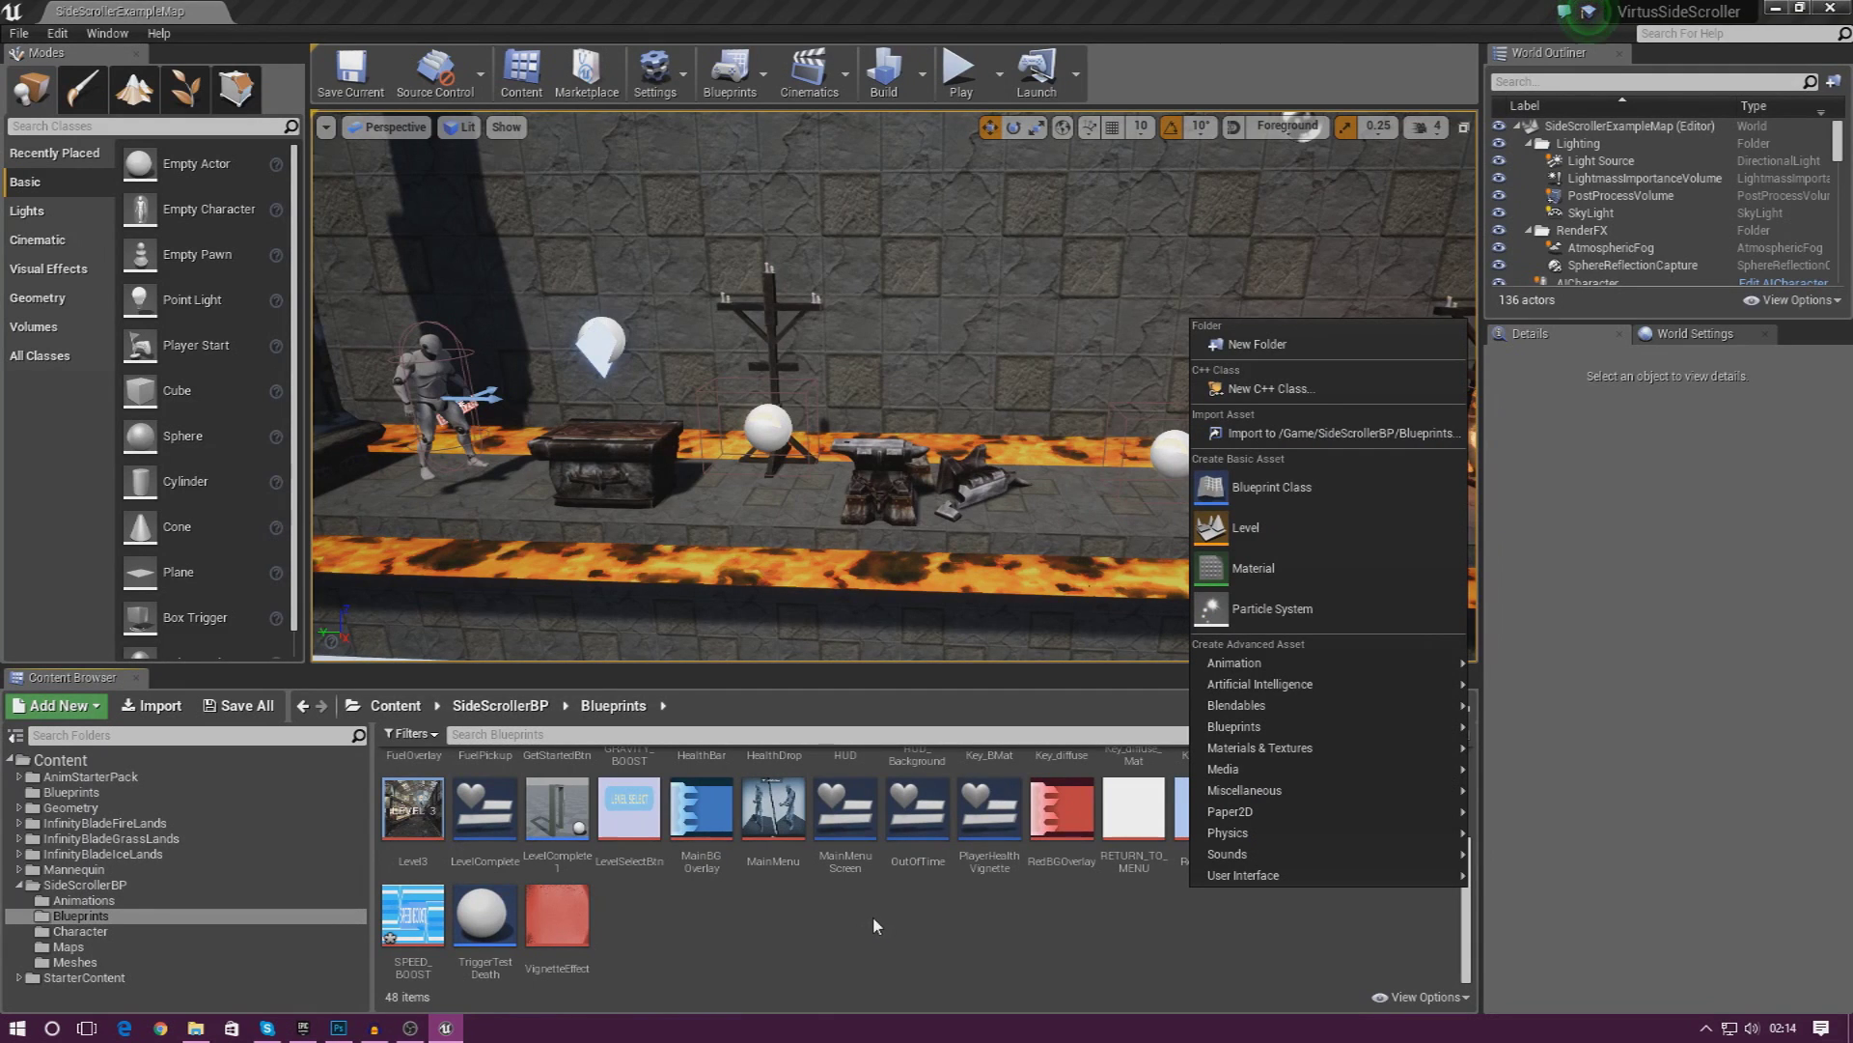
{"action": "mouse_move", "coordinate": [1283, 877]}
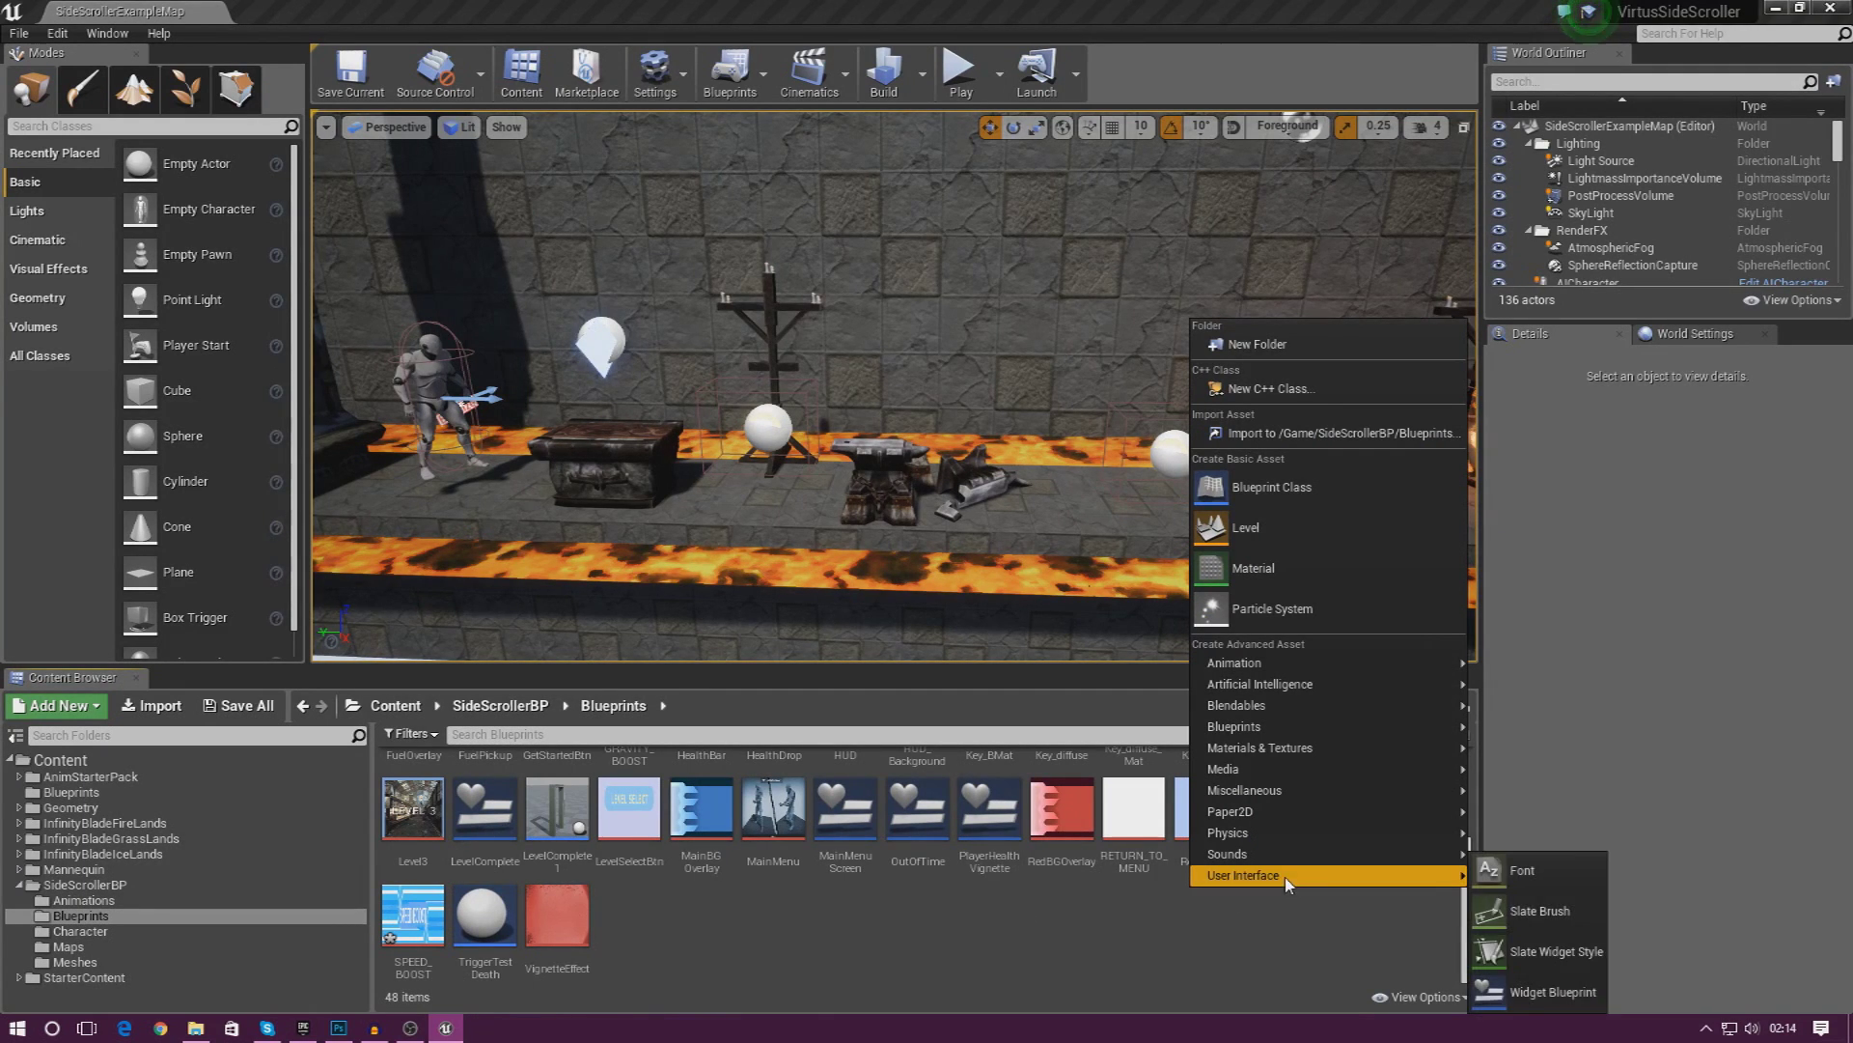
{"action": "left_click", "coordinate": [1541, 994]}
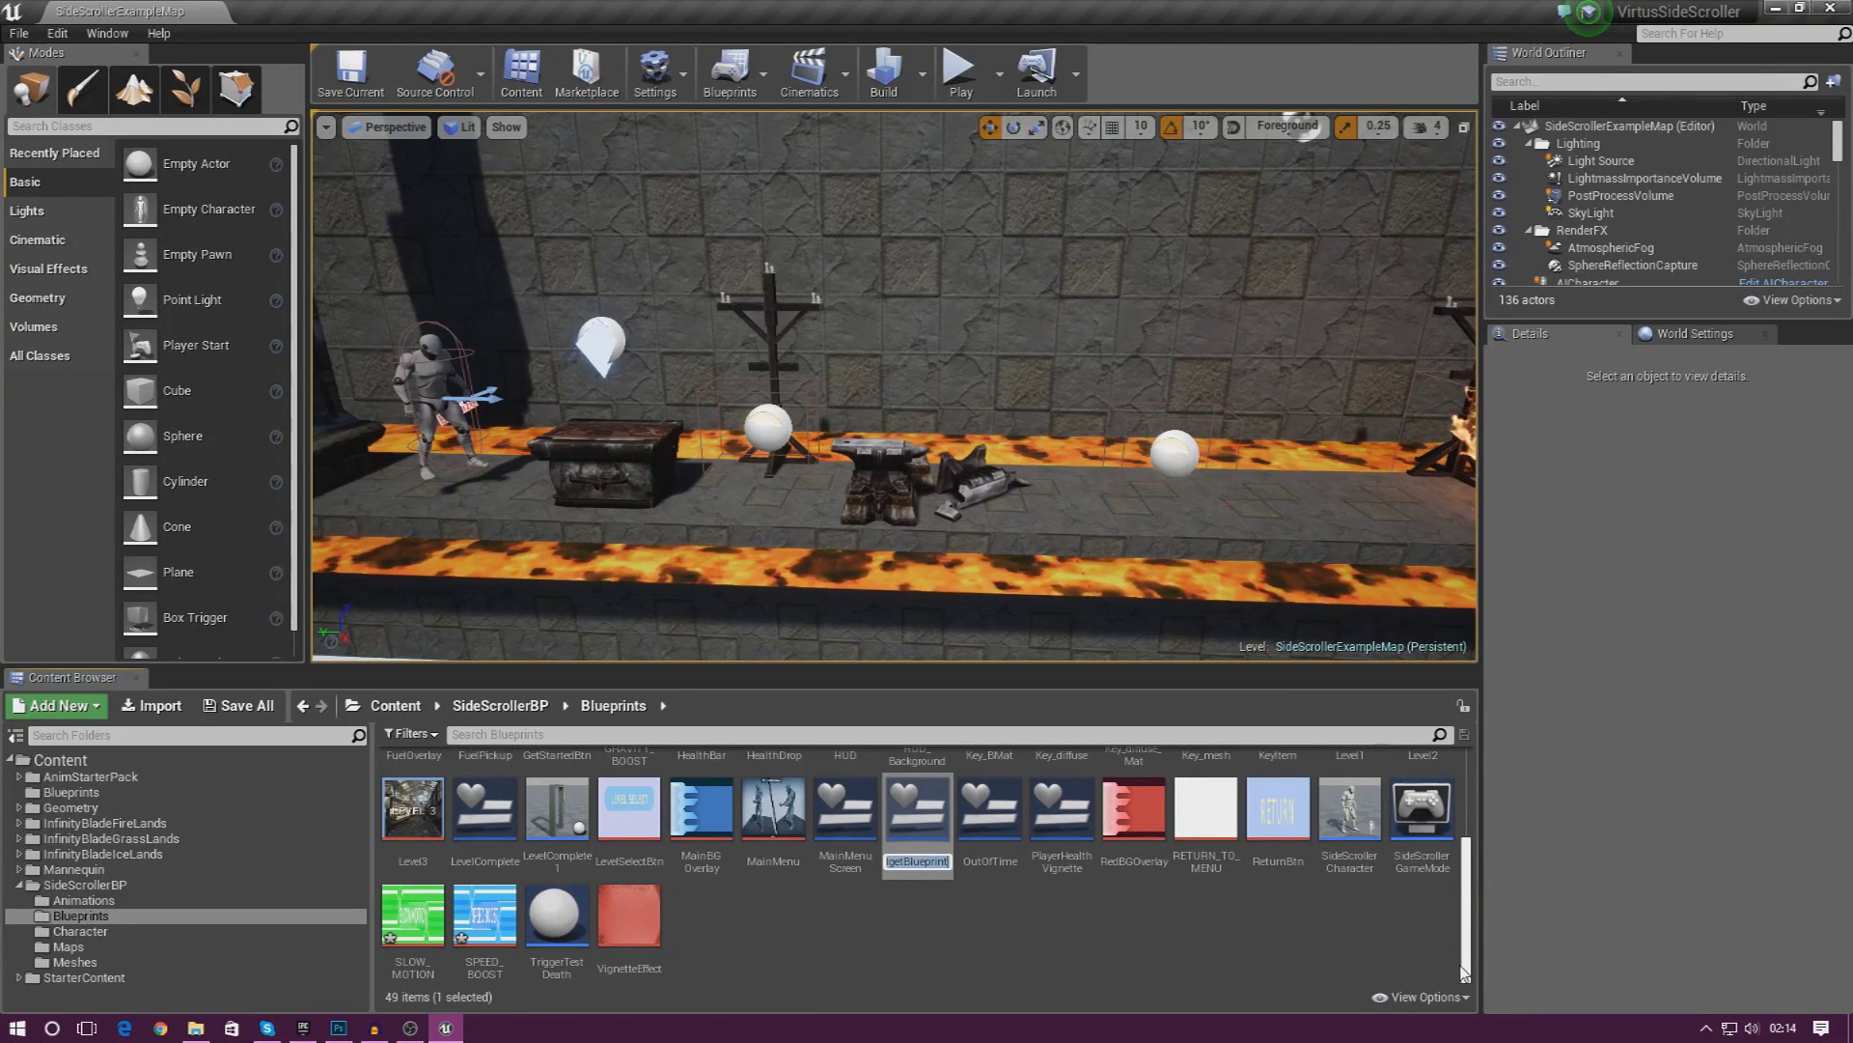
{"action": "type", "text": "Slow Mo"}
{"action": "type", "text": "tion"}
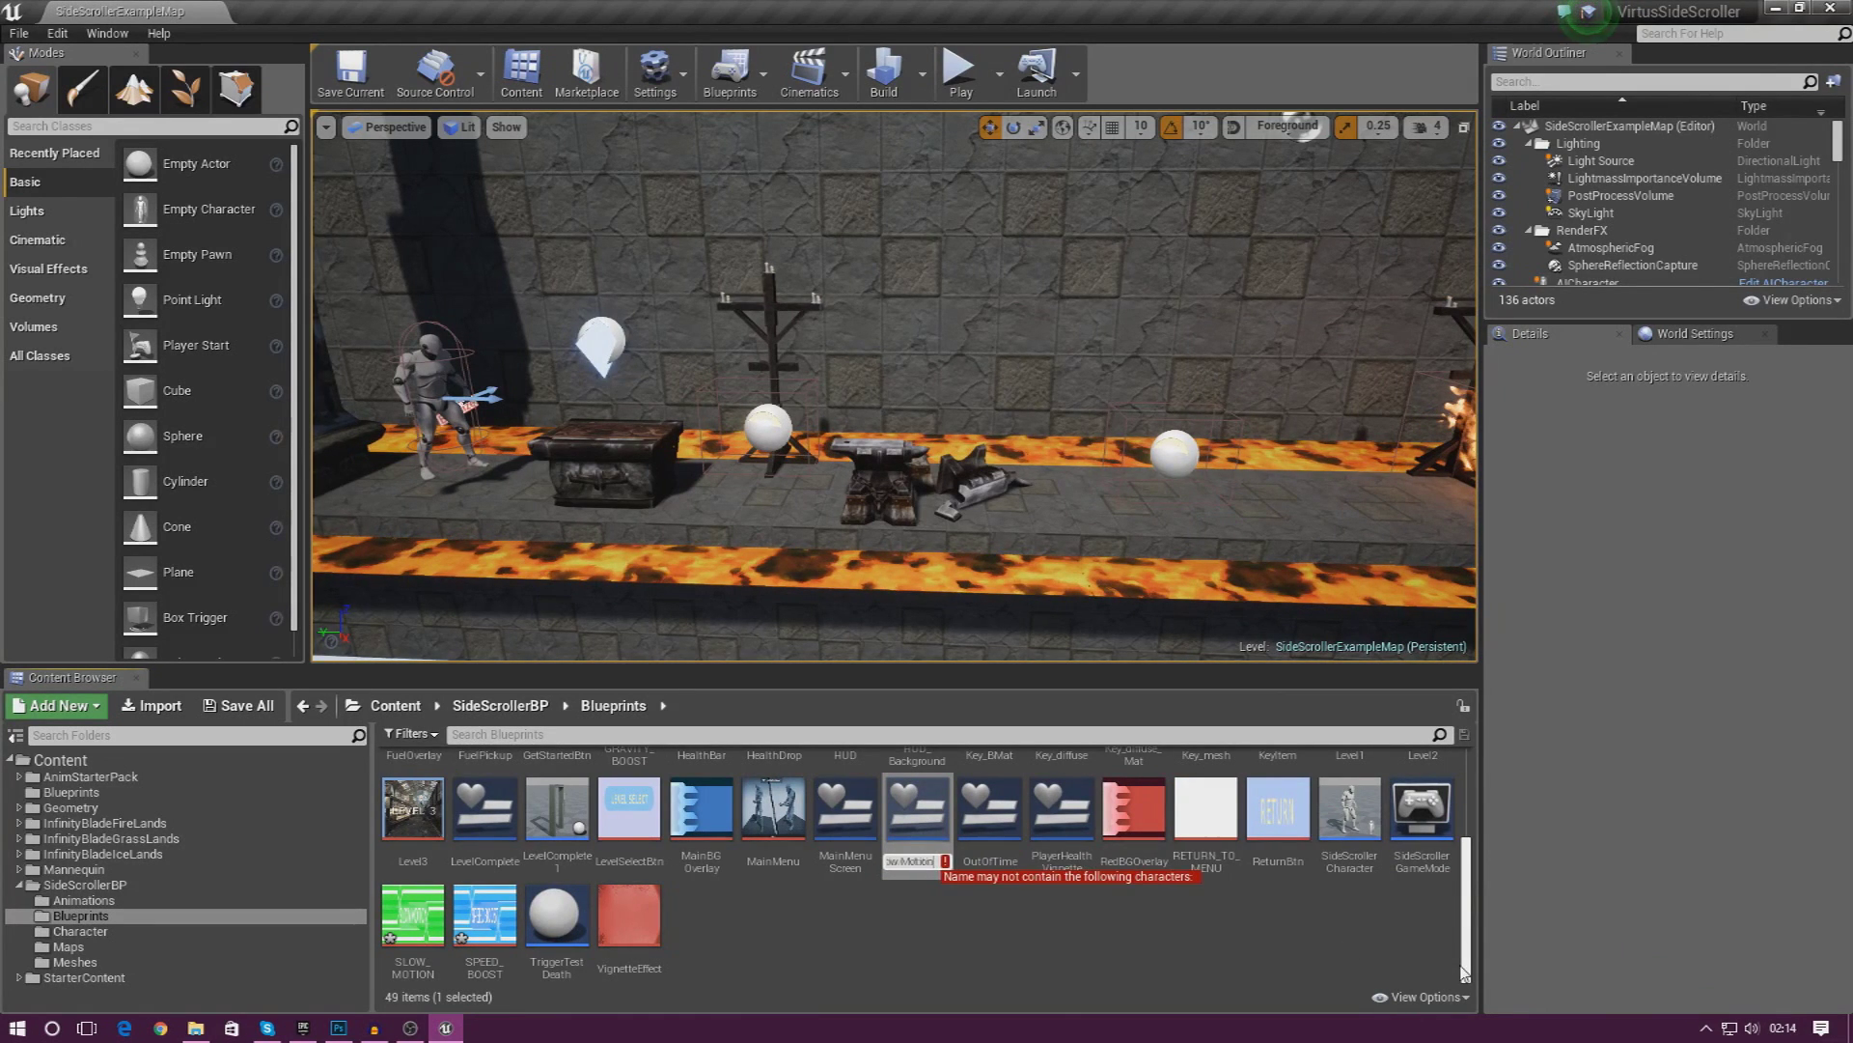
{"action": "key", "text": "BackSpace"}
{"action": "key", "text": "BackSpace"}
{"action": "key", "text": "BackSpace"}
{"action": "key", "text": "BackSpace"}
{"action": "key", "text": "BackSpace"}
{"action": "key", "text": "BackSpace"}
{"action": "type", "text": "_M"}
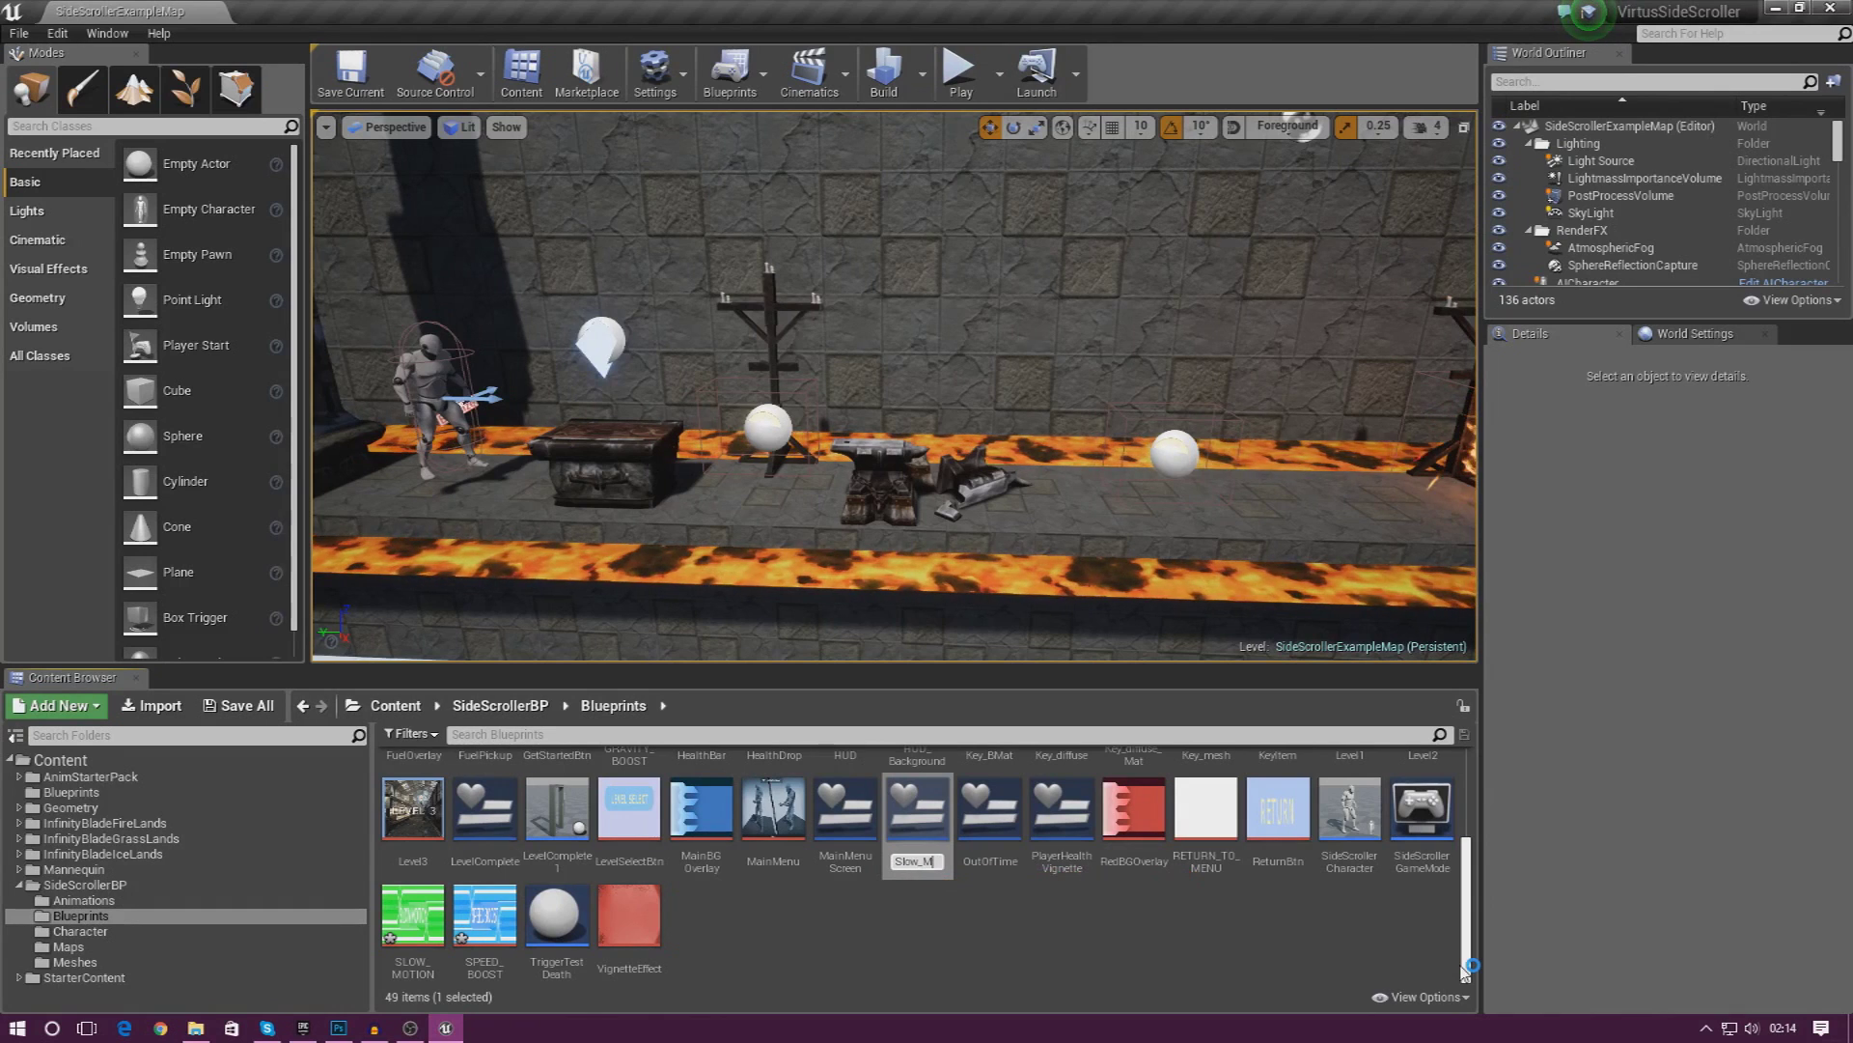
{"action": "type", "text": "otion"}
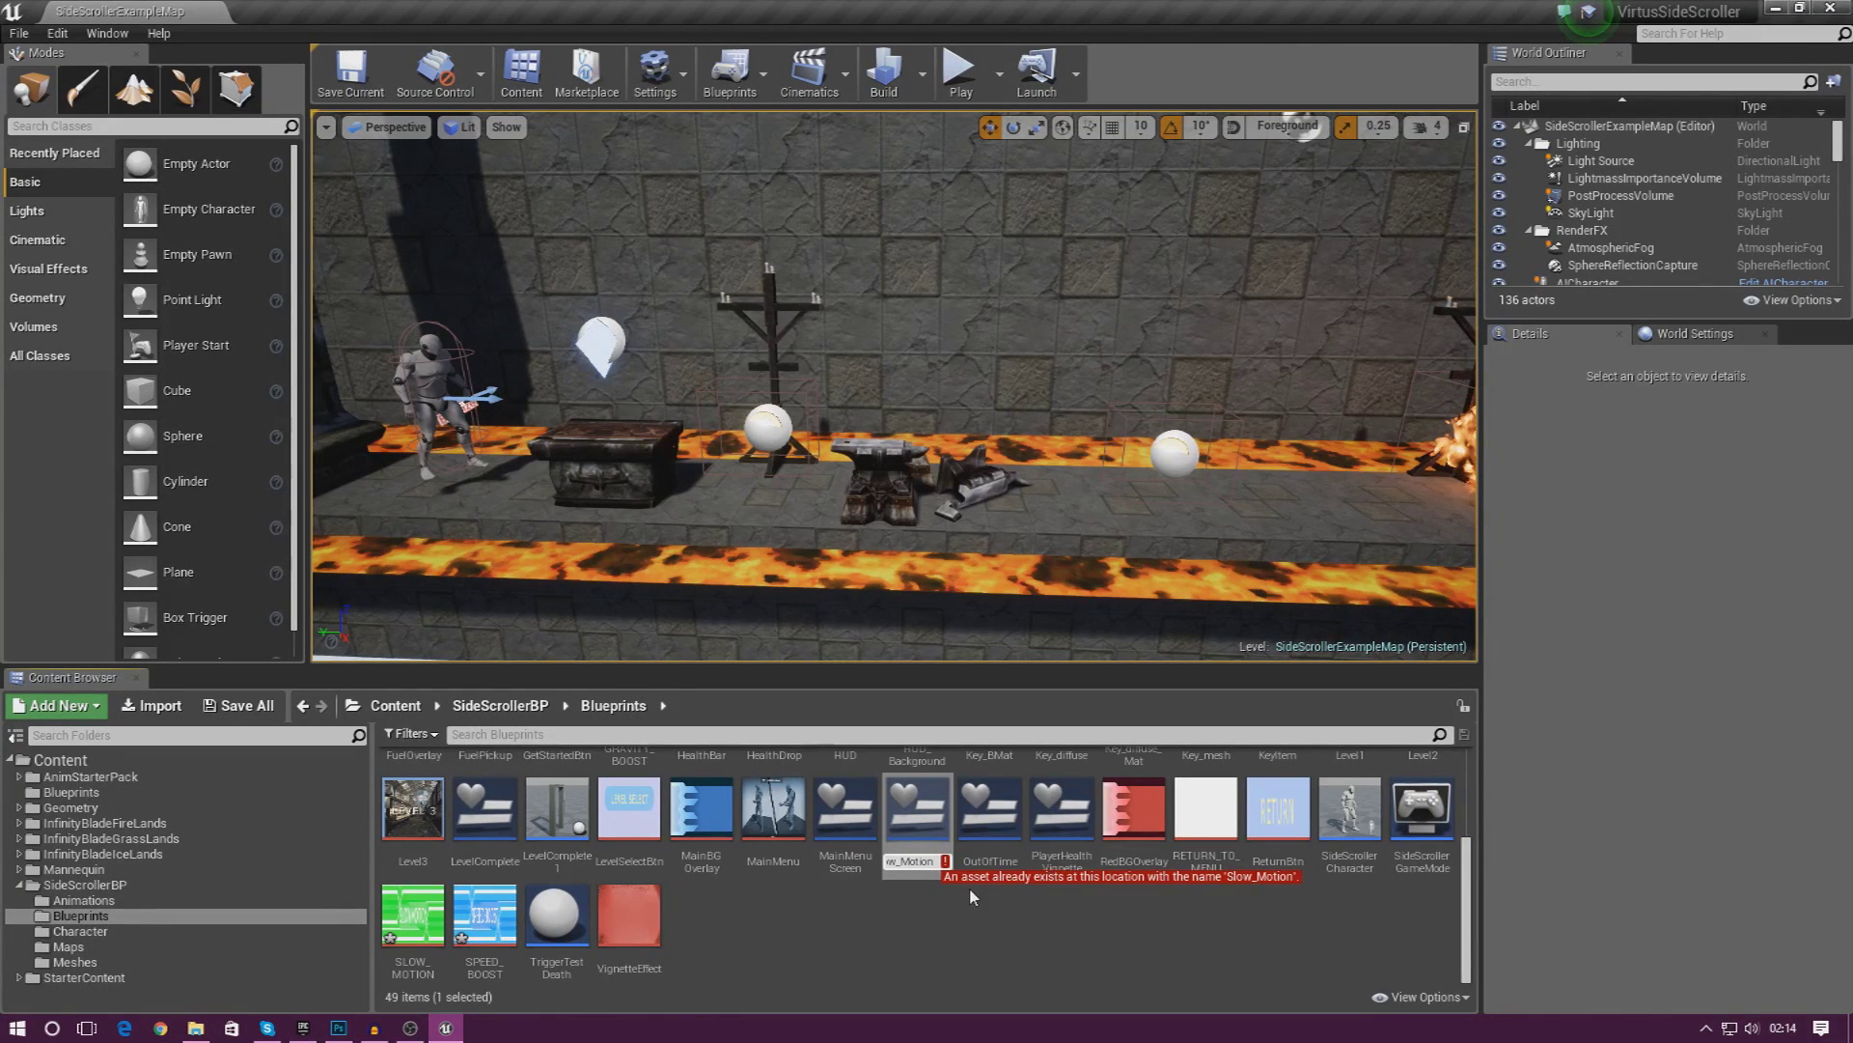
{"action": "key", "text": "BackSpace"}
{"action": "key", "text": "BackSpace"}
{"action": "key", "text": "BackSpace"}
{"action": "key", "text": "BackSpace"}
{"action": "key", "text": "BackSpace"}
{"action": "key", "text": "BackSpace"}
{"action": "key", "text": "BackSpace"}
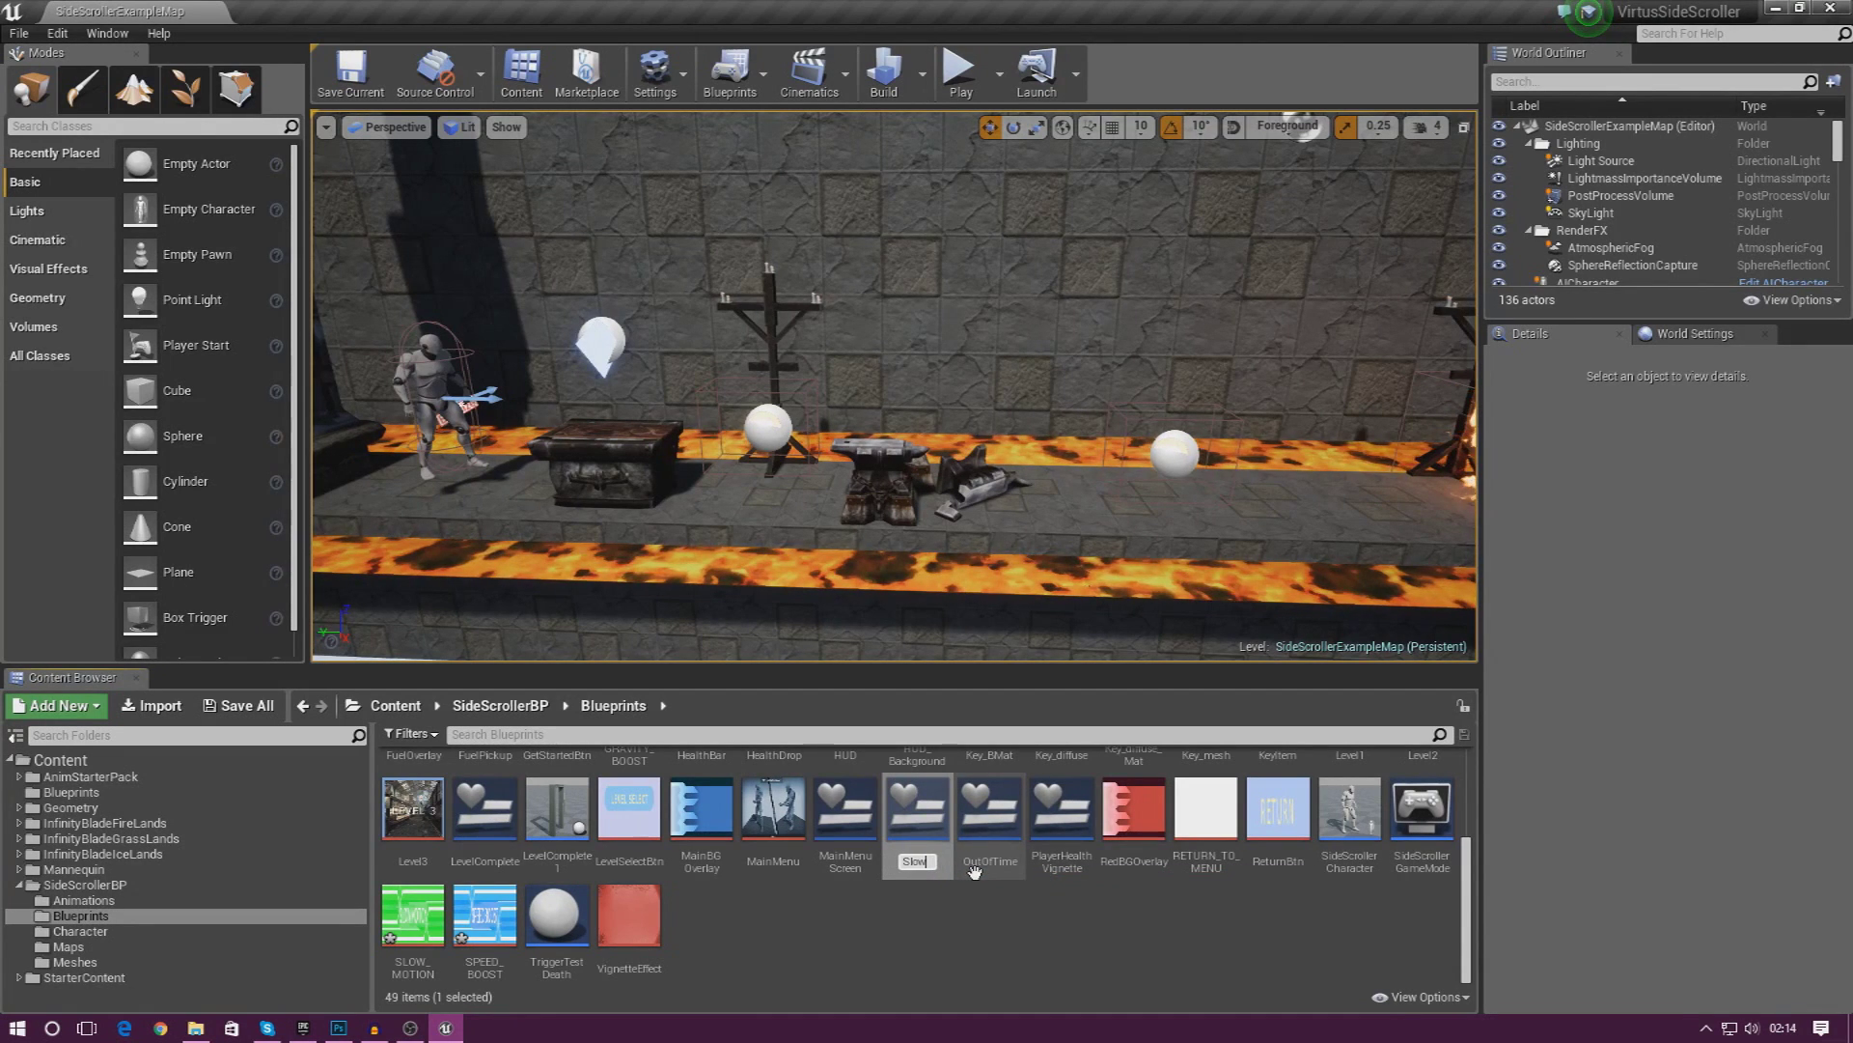
{"action": "type", "text": "Mo"}
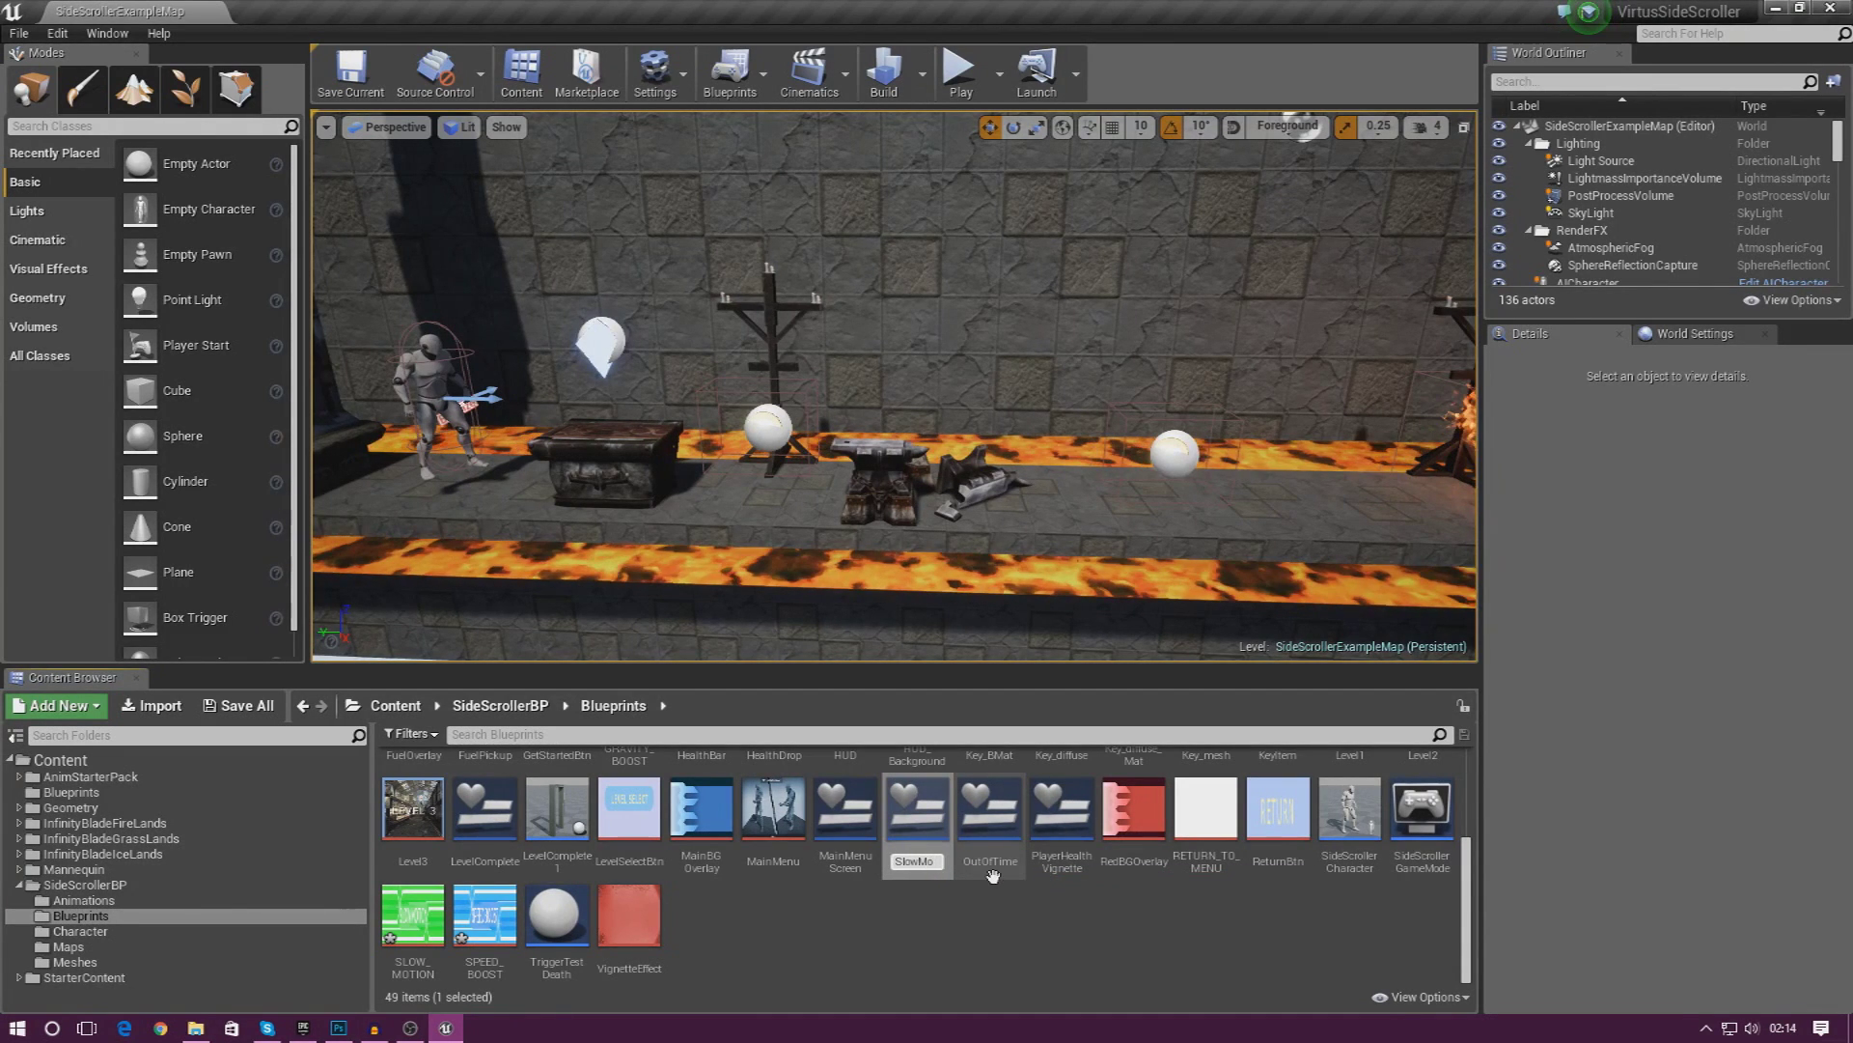
{"action": "key", "text": "Return"}
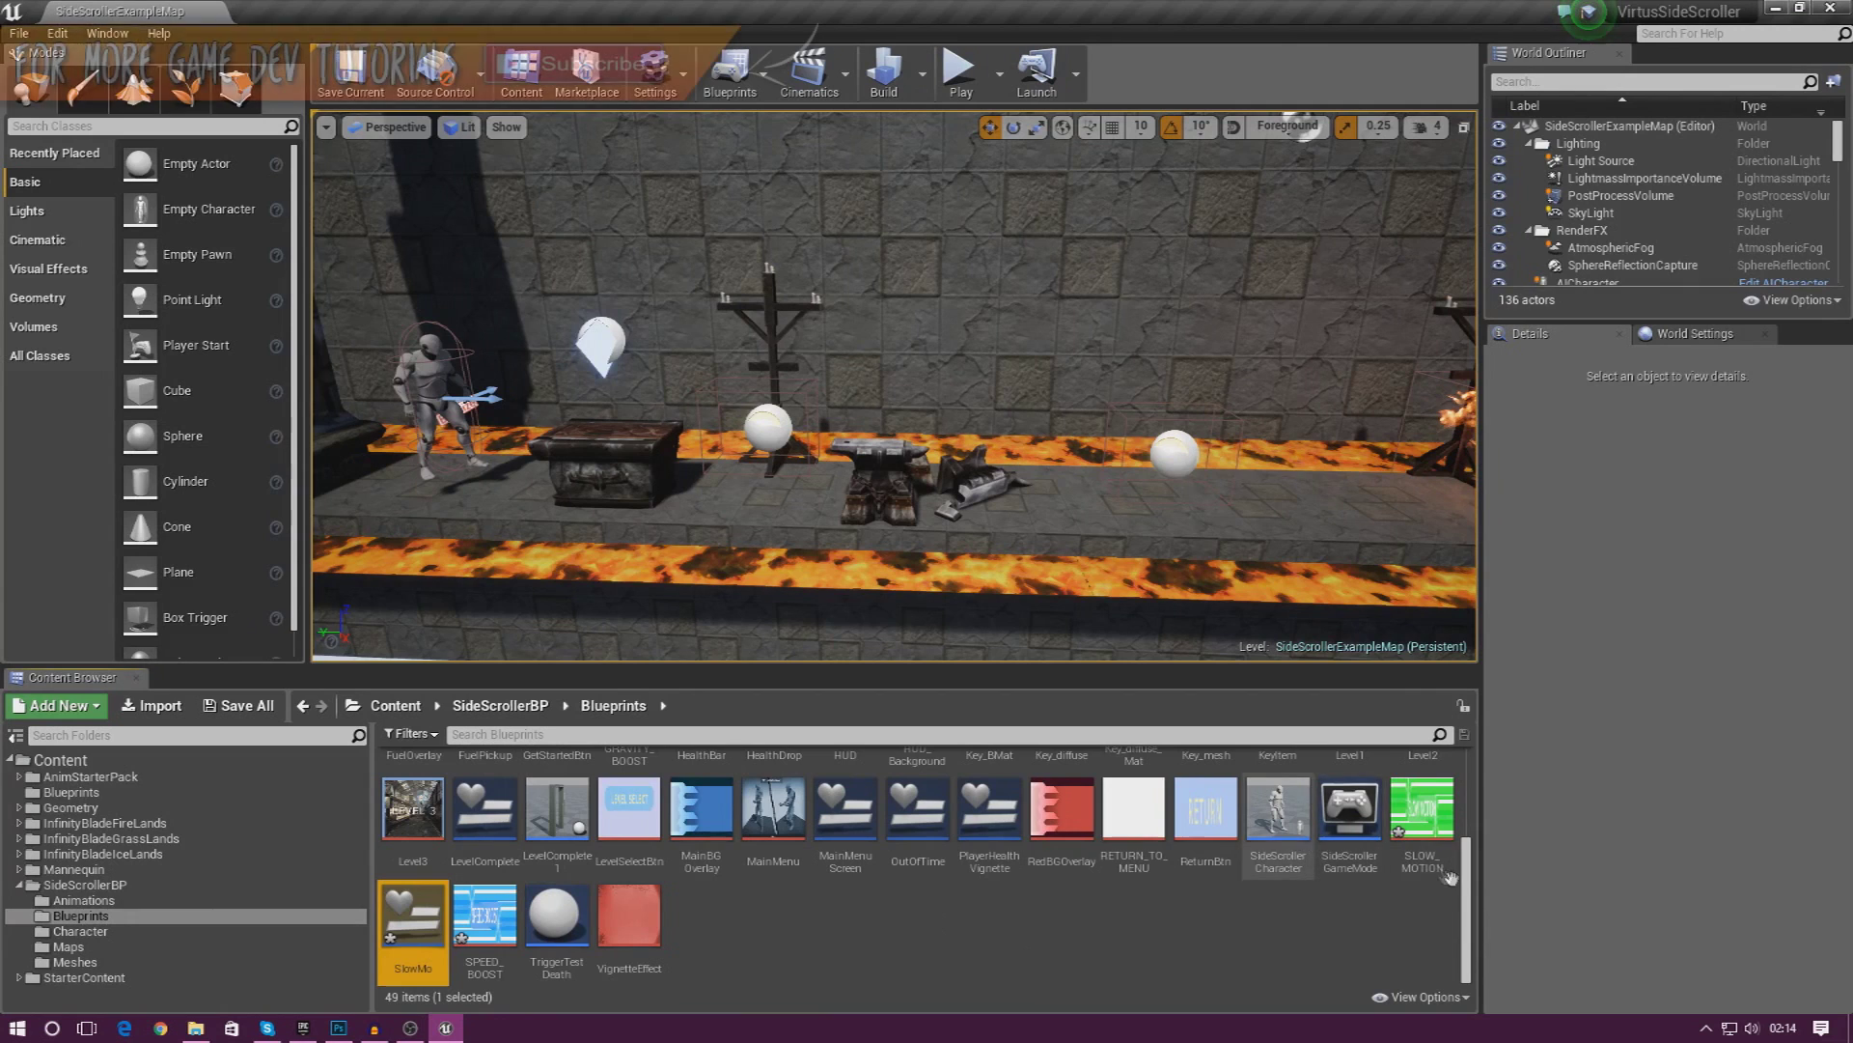
Scroll the Content Browser to check the new SlowMo asset and clear the selection.
{"action": "scroll", "coordinate": [775, 832], "scroll_direction": "up", "scroll_amount": 2}
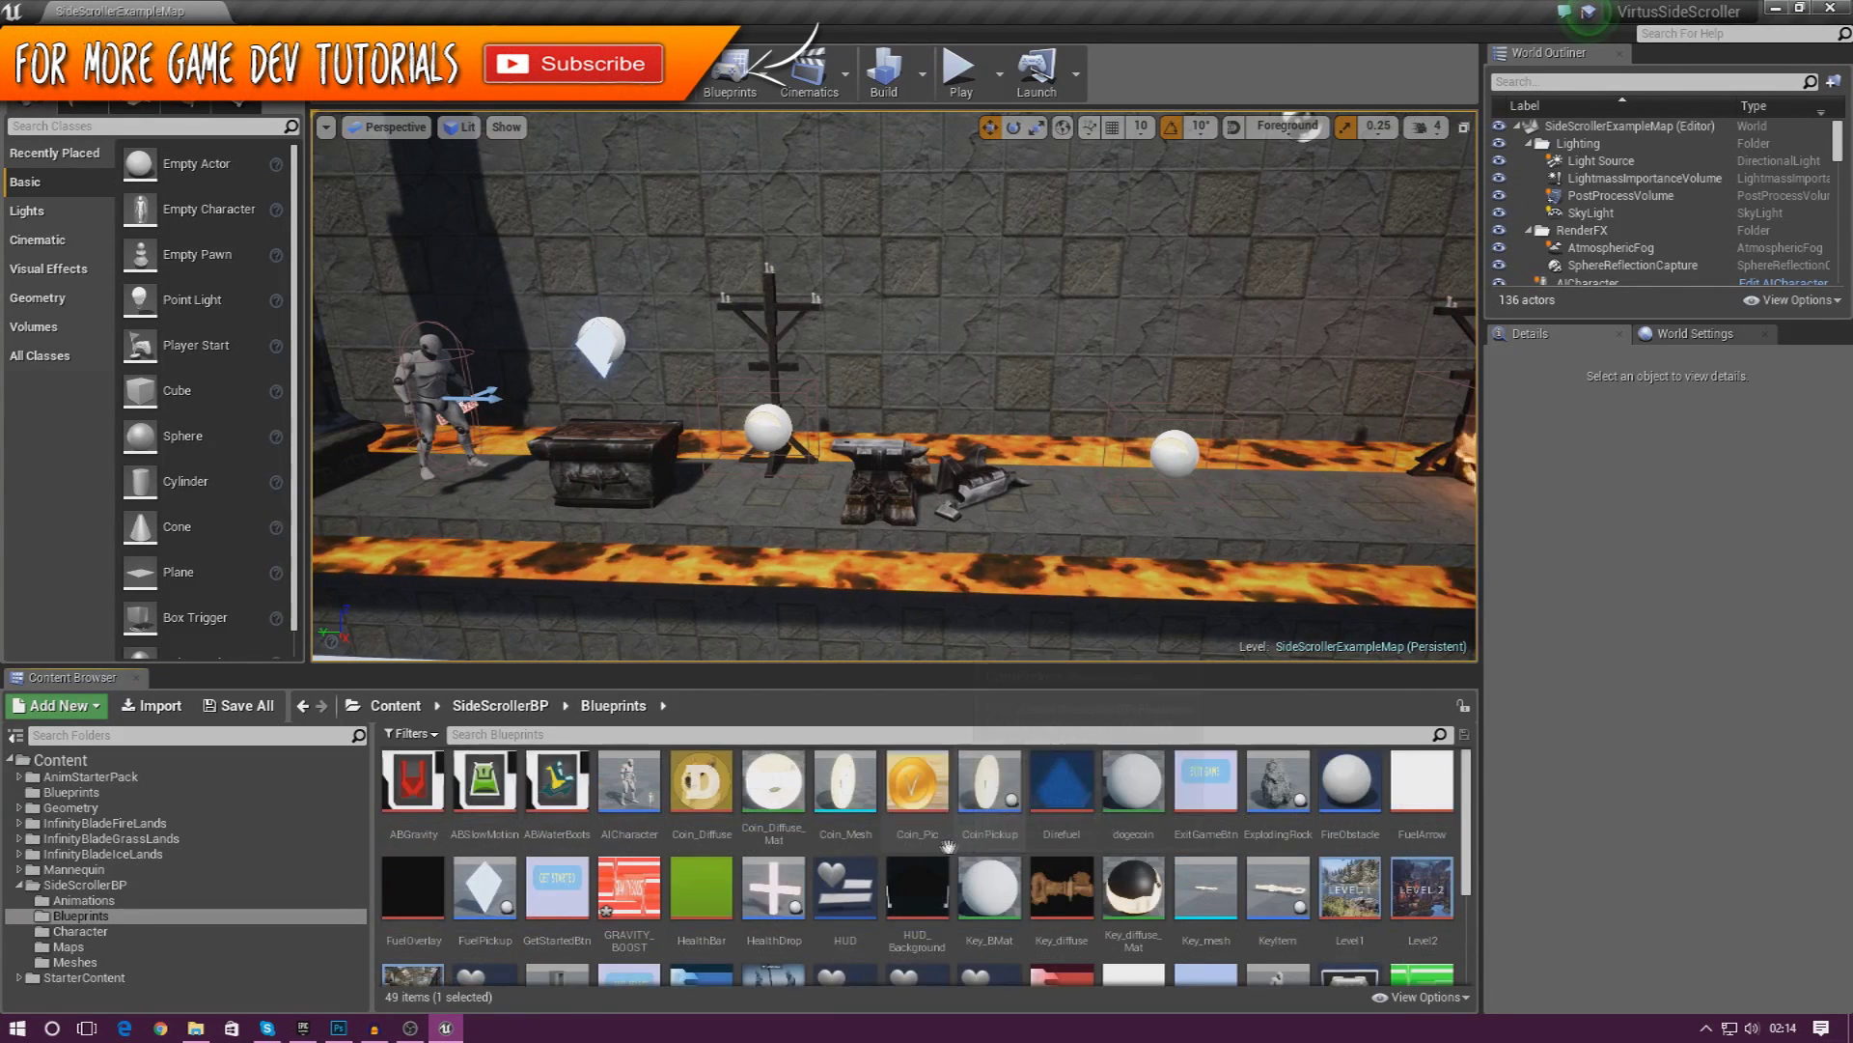
{"action": "scroll", "coordinate": [774, 832], "scroll_direction": "down", "scroll_amount": 2}
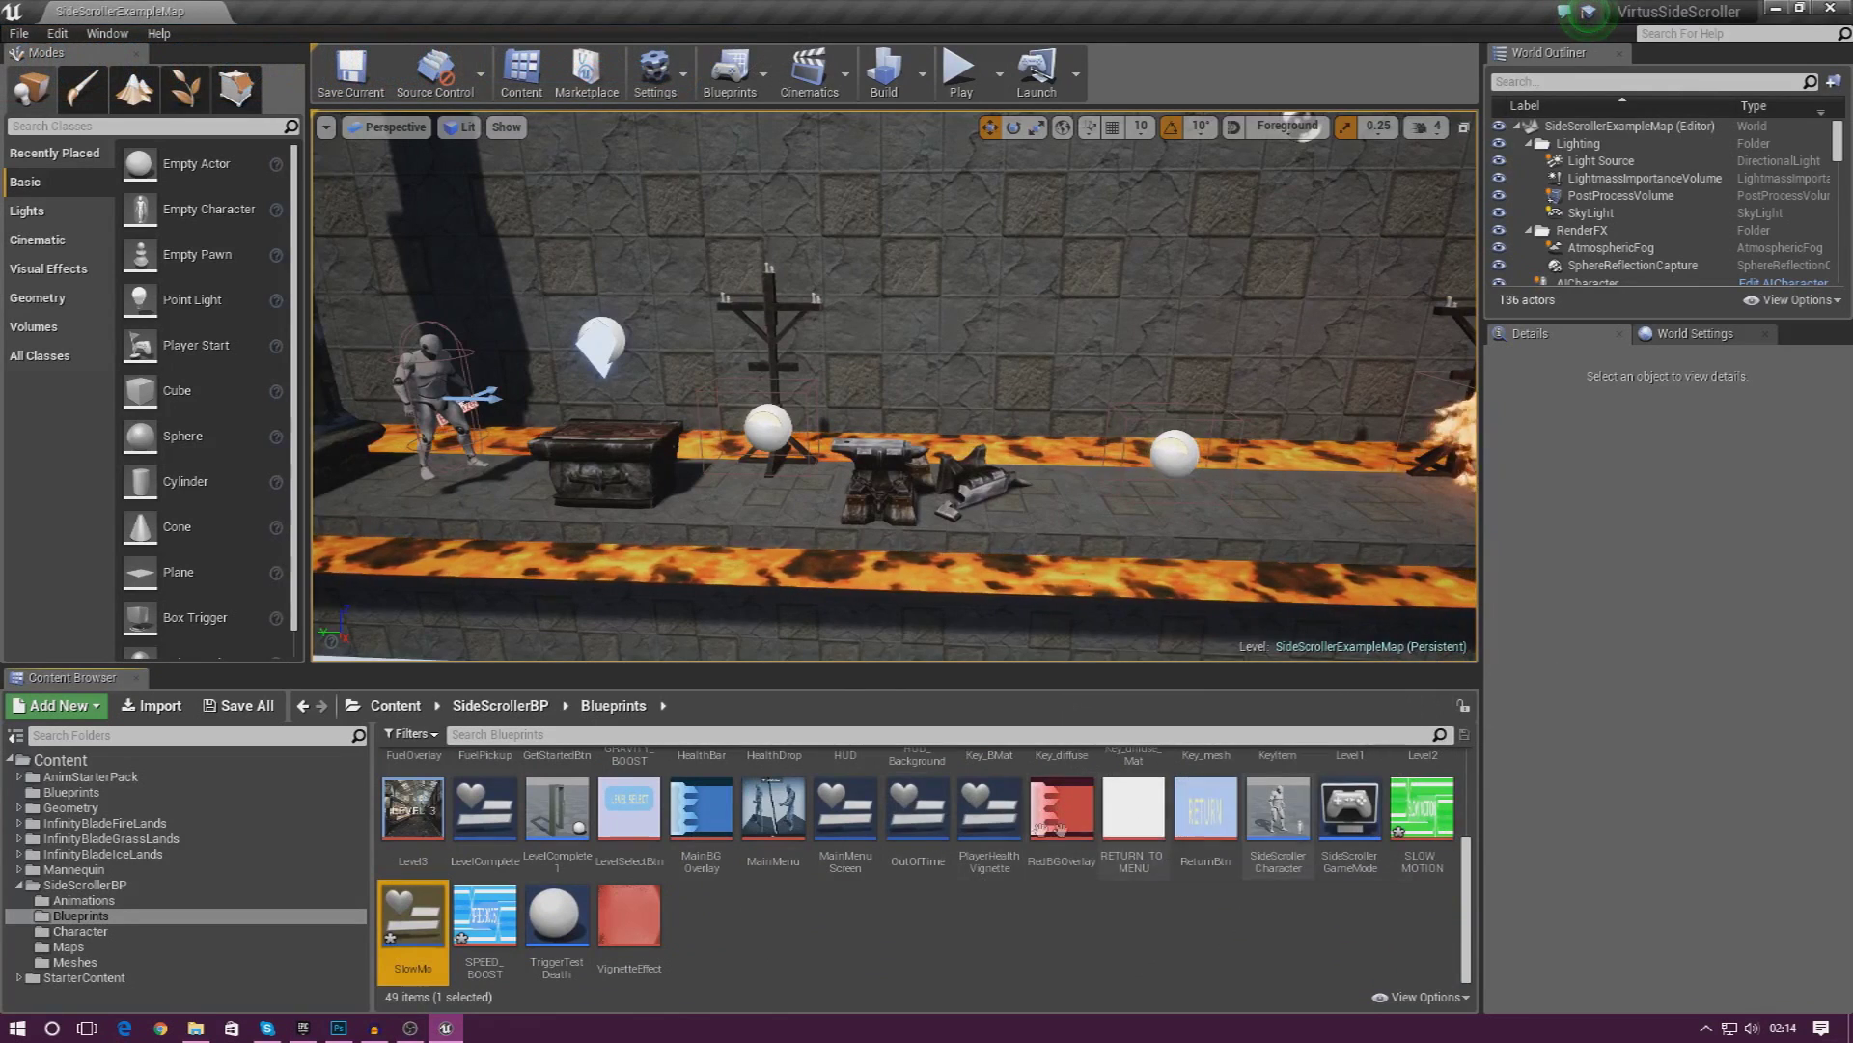
{"action": "scroll", "coordinate": [723, 857], "scroll_direction": "up", "scroll_amount": 2}
{"action": "scroll", "coordinate": [723, 857], "scroll_direction": "up", "scroll_amount": 2}
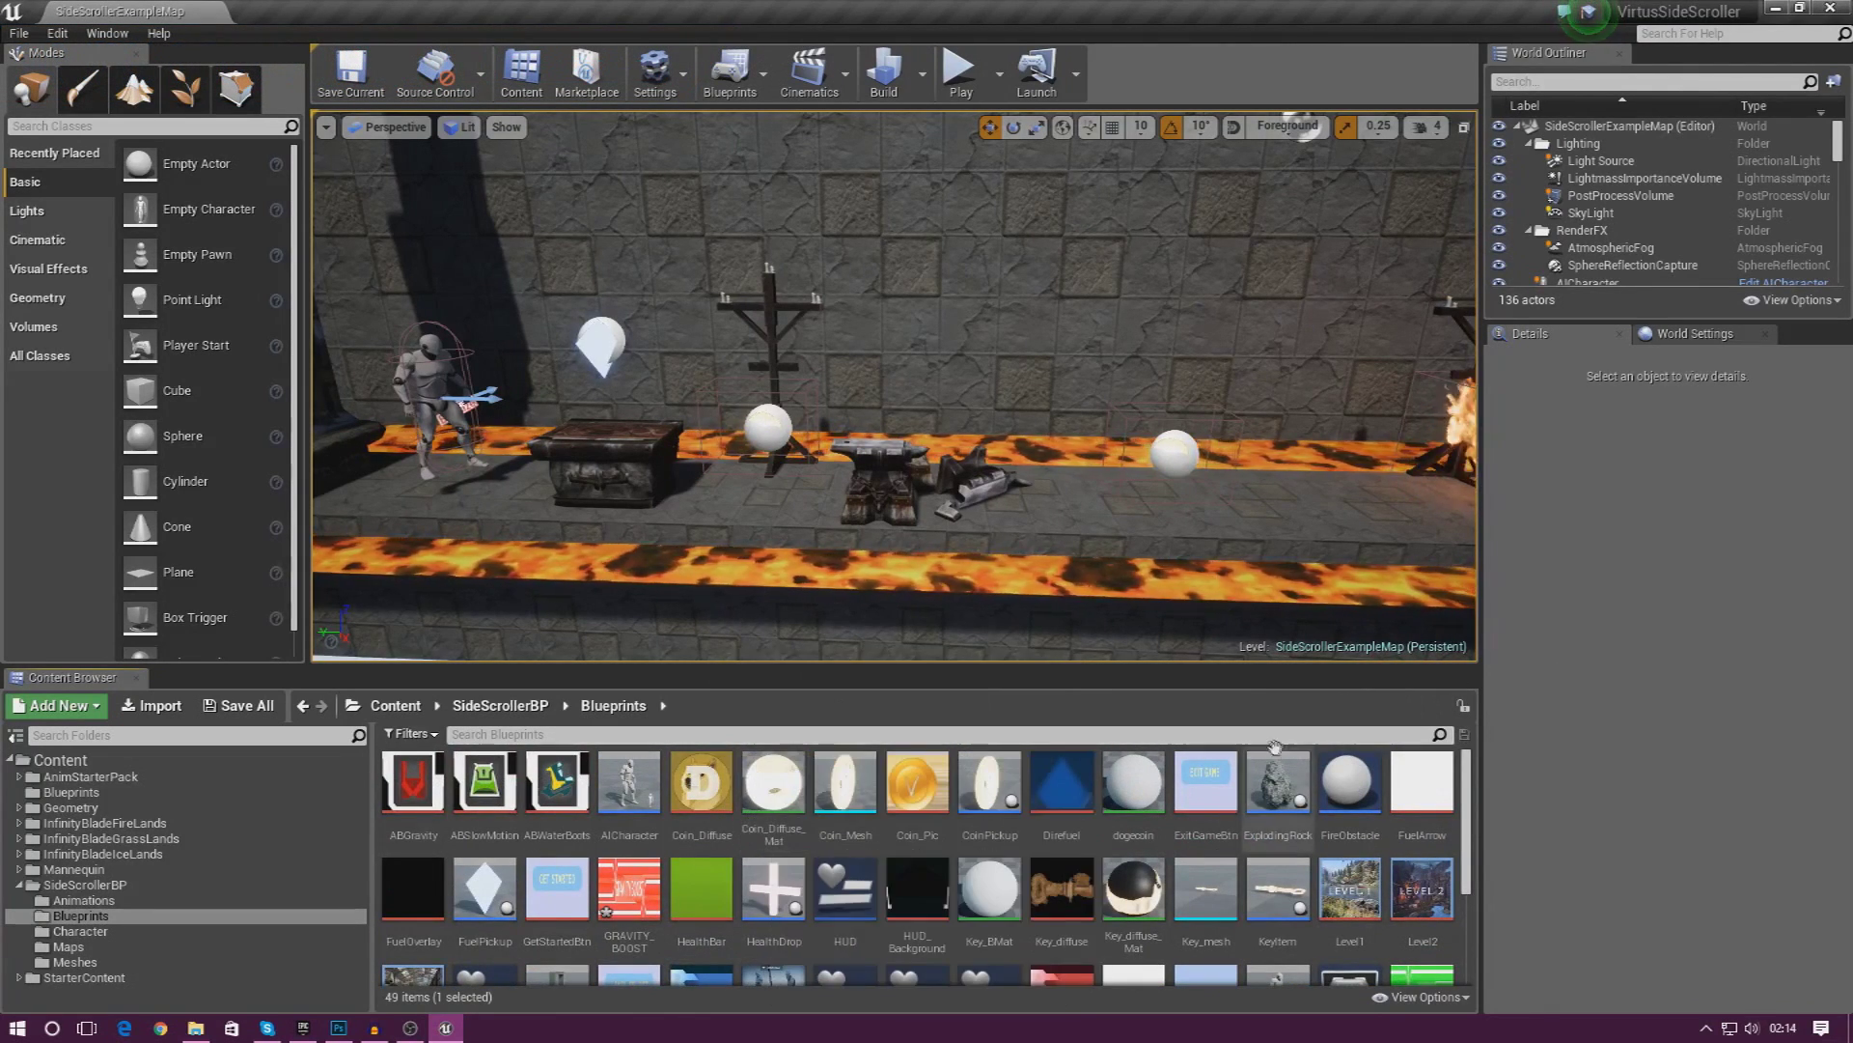
{"action": "mouse_move", "coordinate": [1469, 832]}
{"action": "left_mouse_down"}
{"action": "mouse_move", "coordinate": [1469, 920]}
{"action": "mouse_move", "coordinate": [1485, 824]}
{"action": "left_mouse_up"}
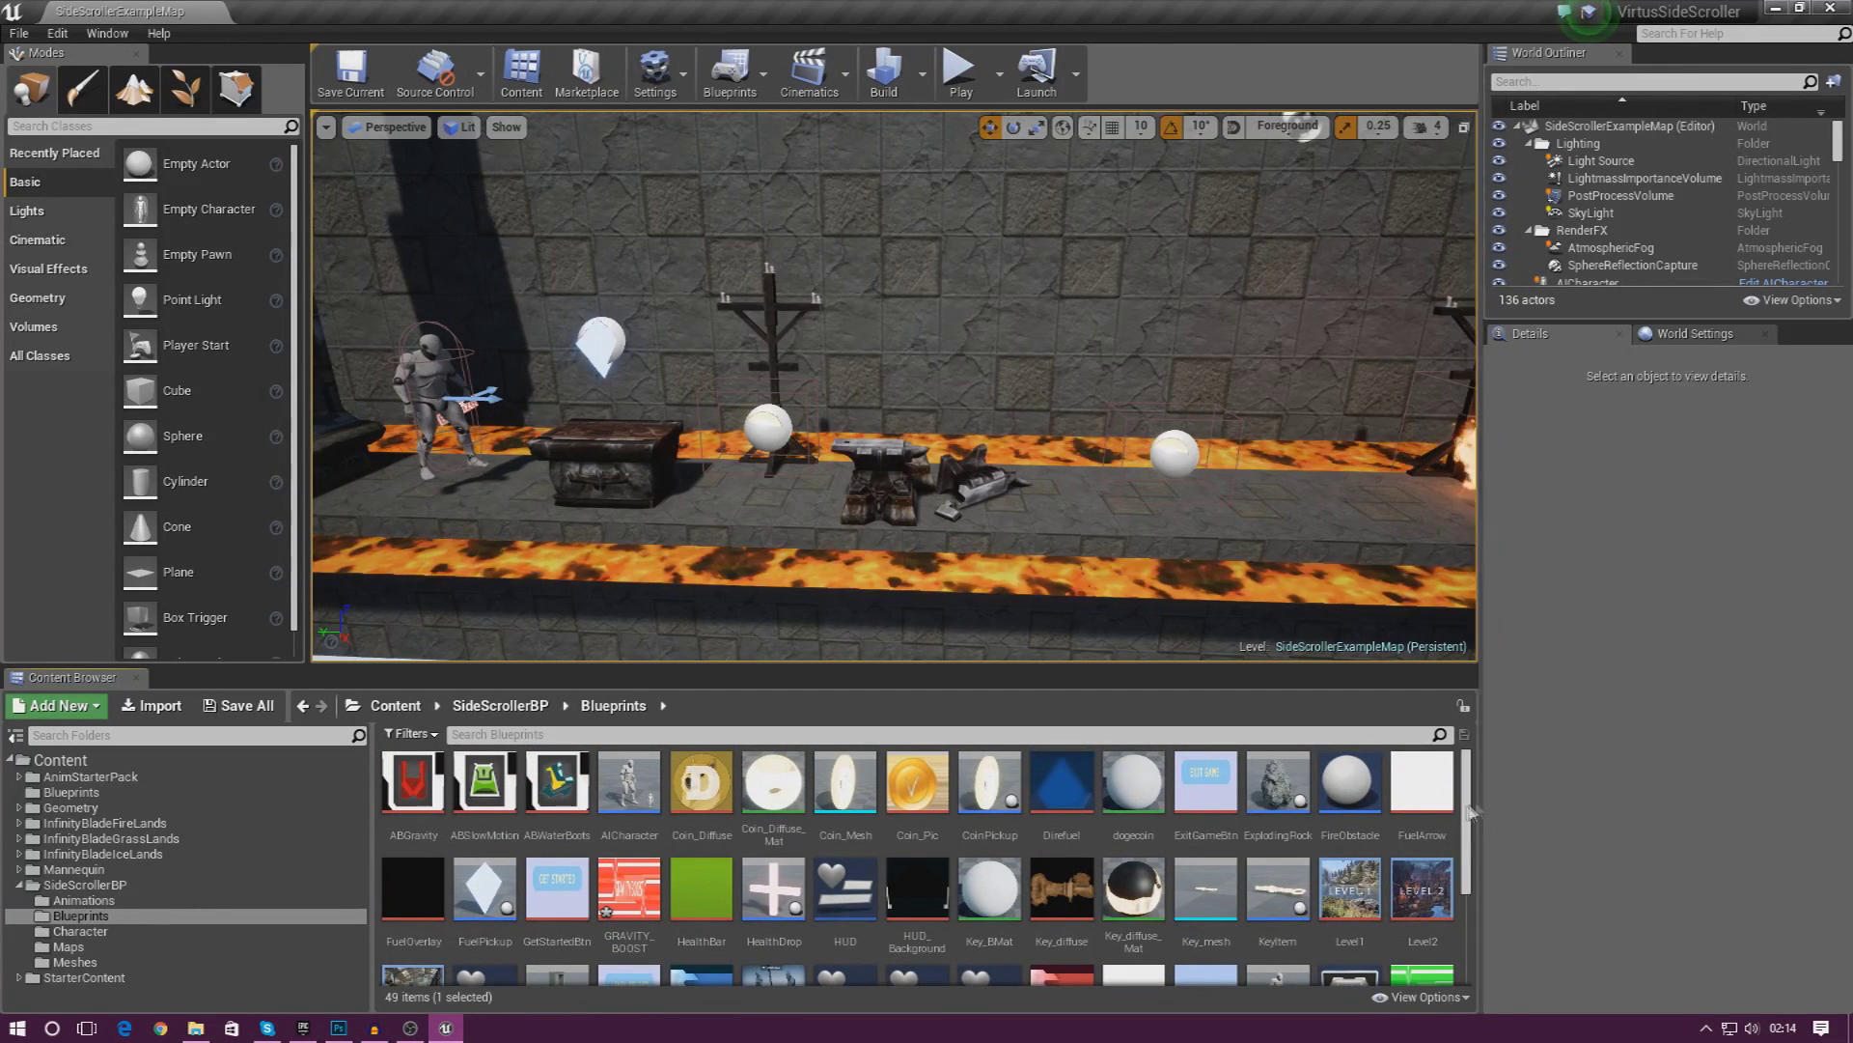
{"action": "left_click_drag", "start_coordinate": [1470, 850], "coordinate": [1474, 918]}
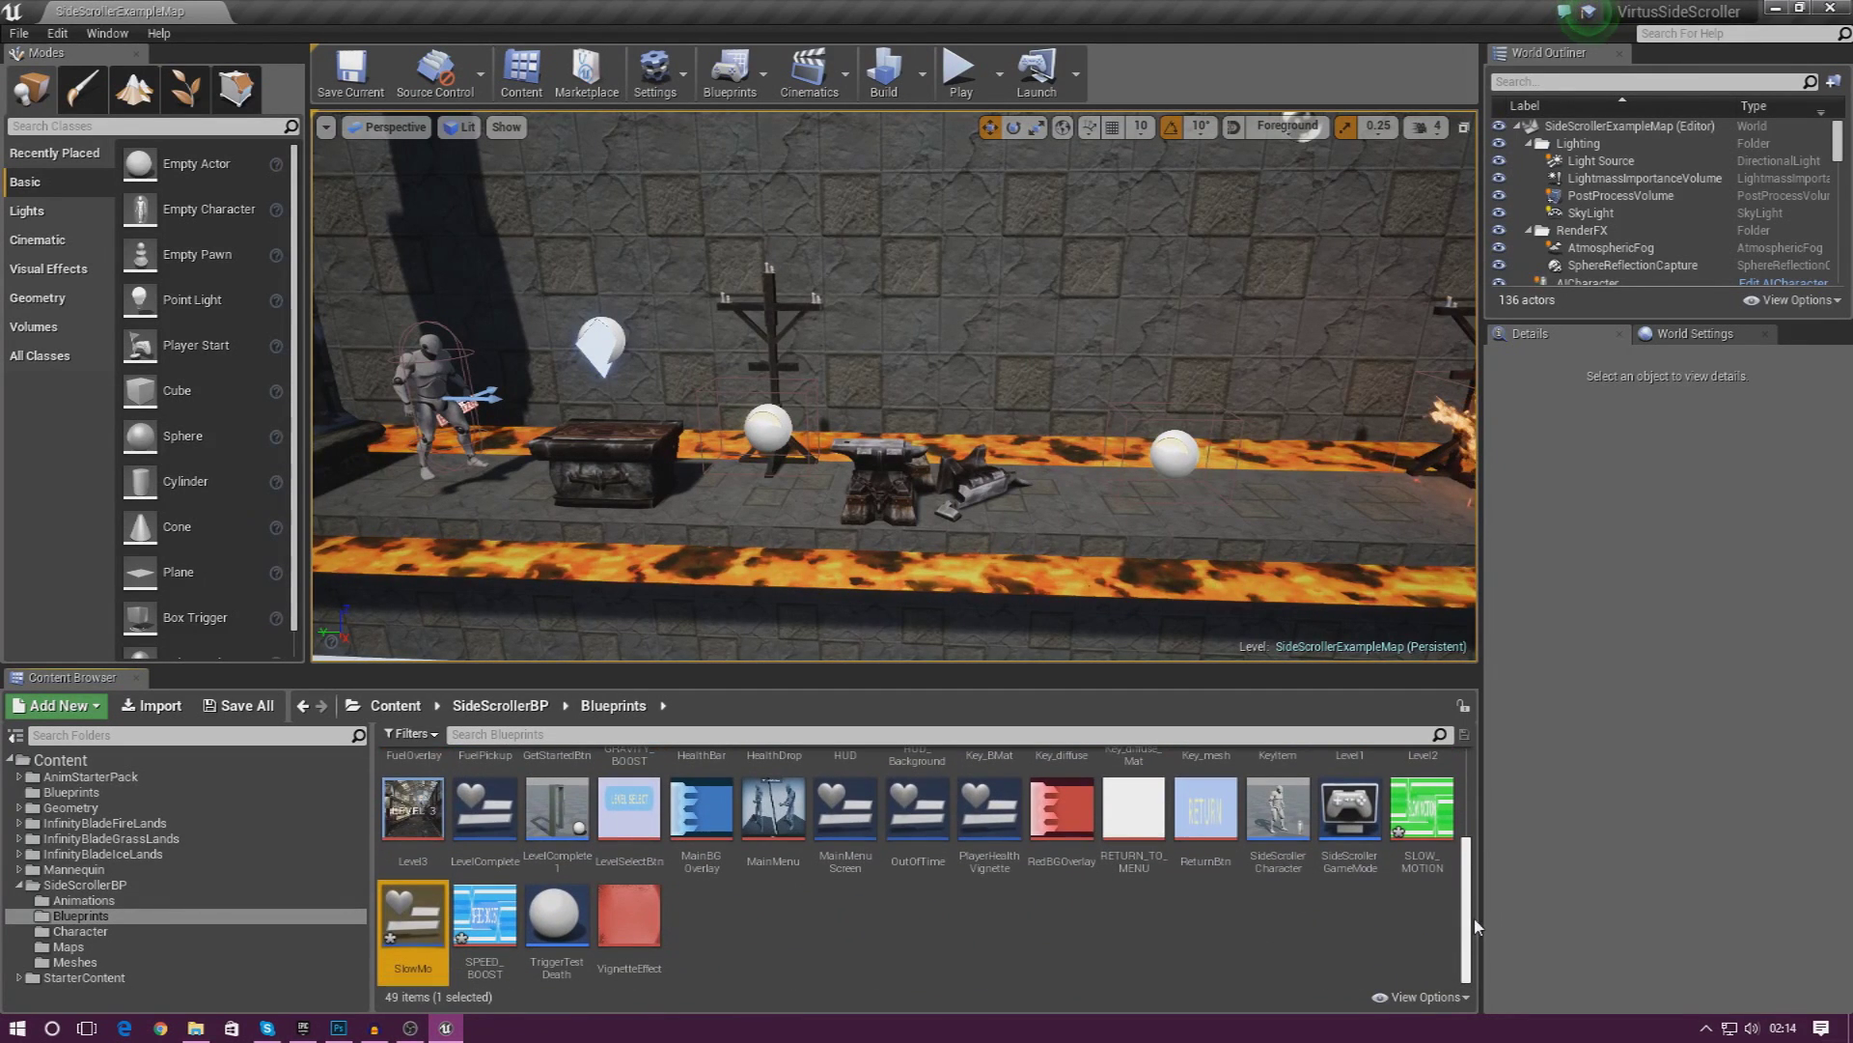
{"action": "left_click", "coordinate": [855, 915]}
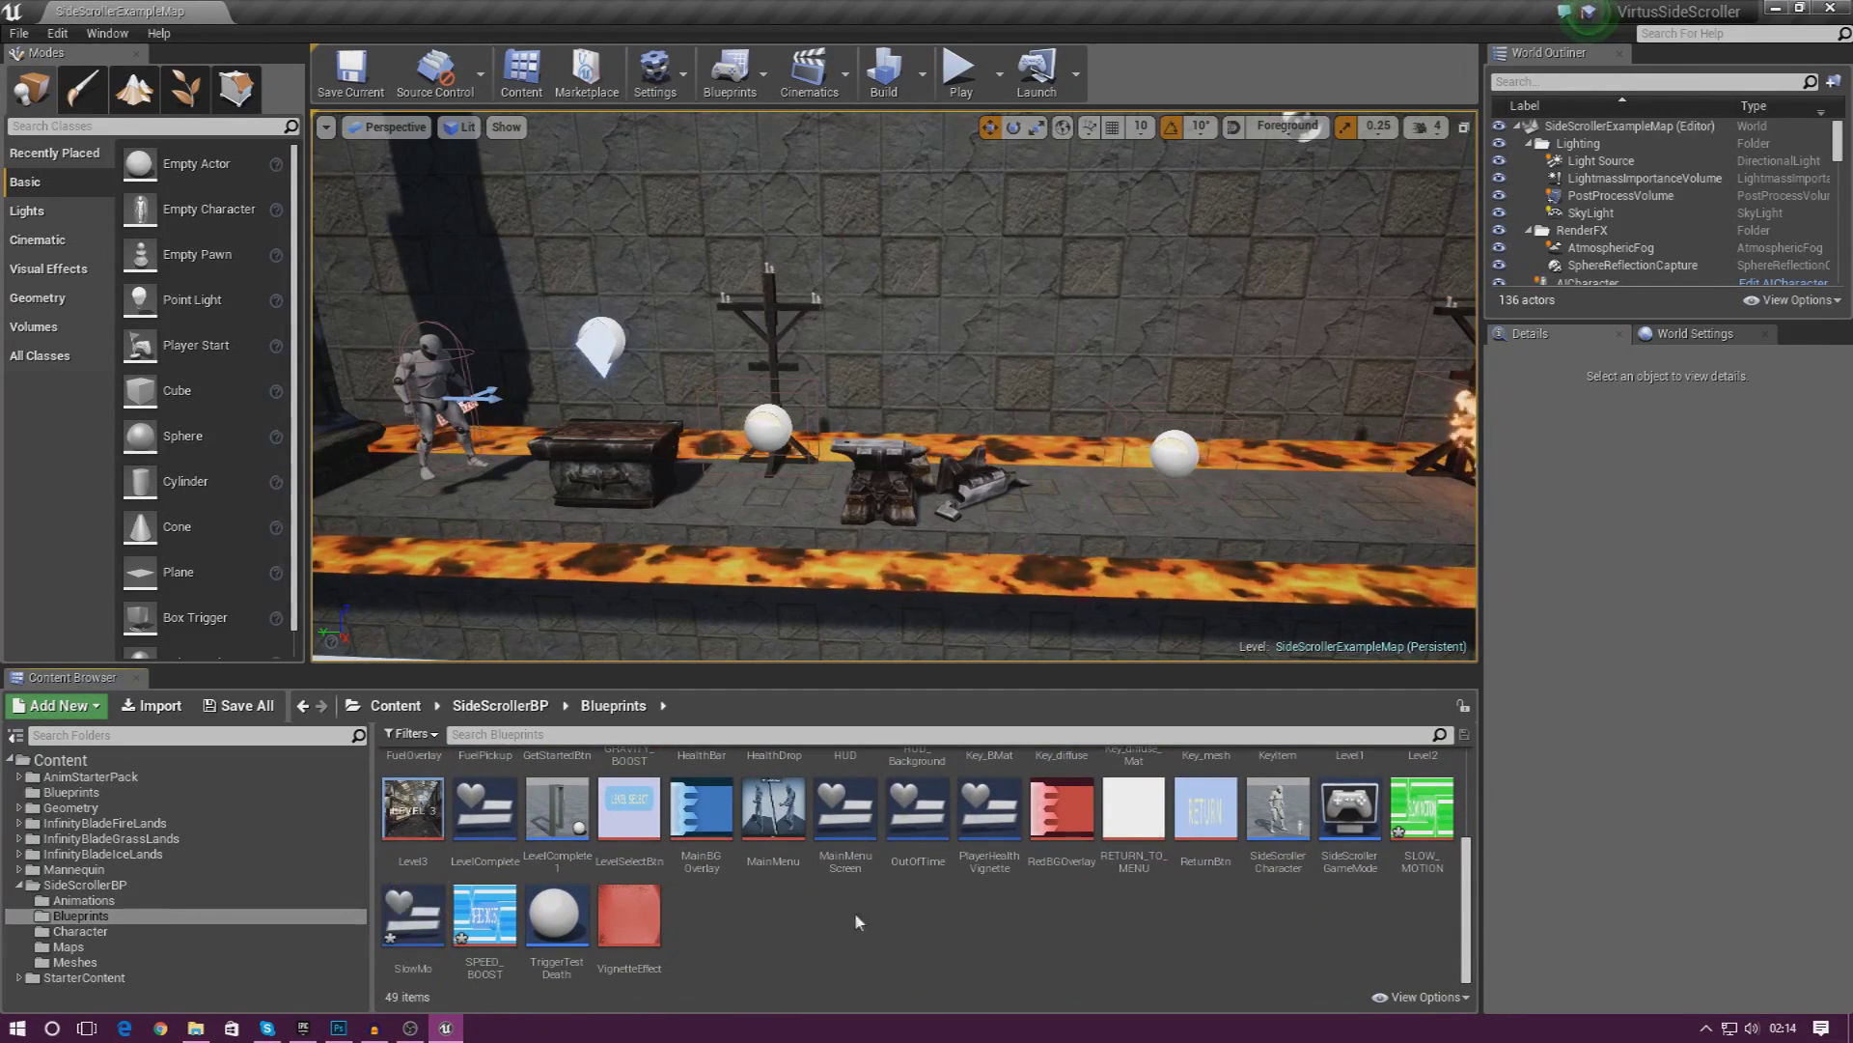
Open SlowMo in the Widget Designer and drag an Image from the Palette onto its canvas.
{"action": "double_click", "coordinate": [423, 945]}
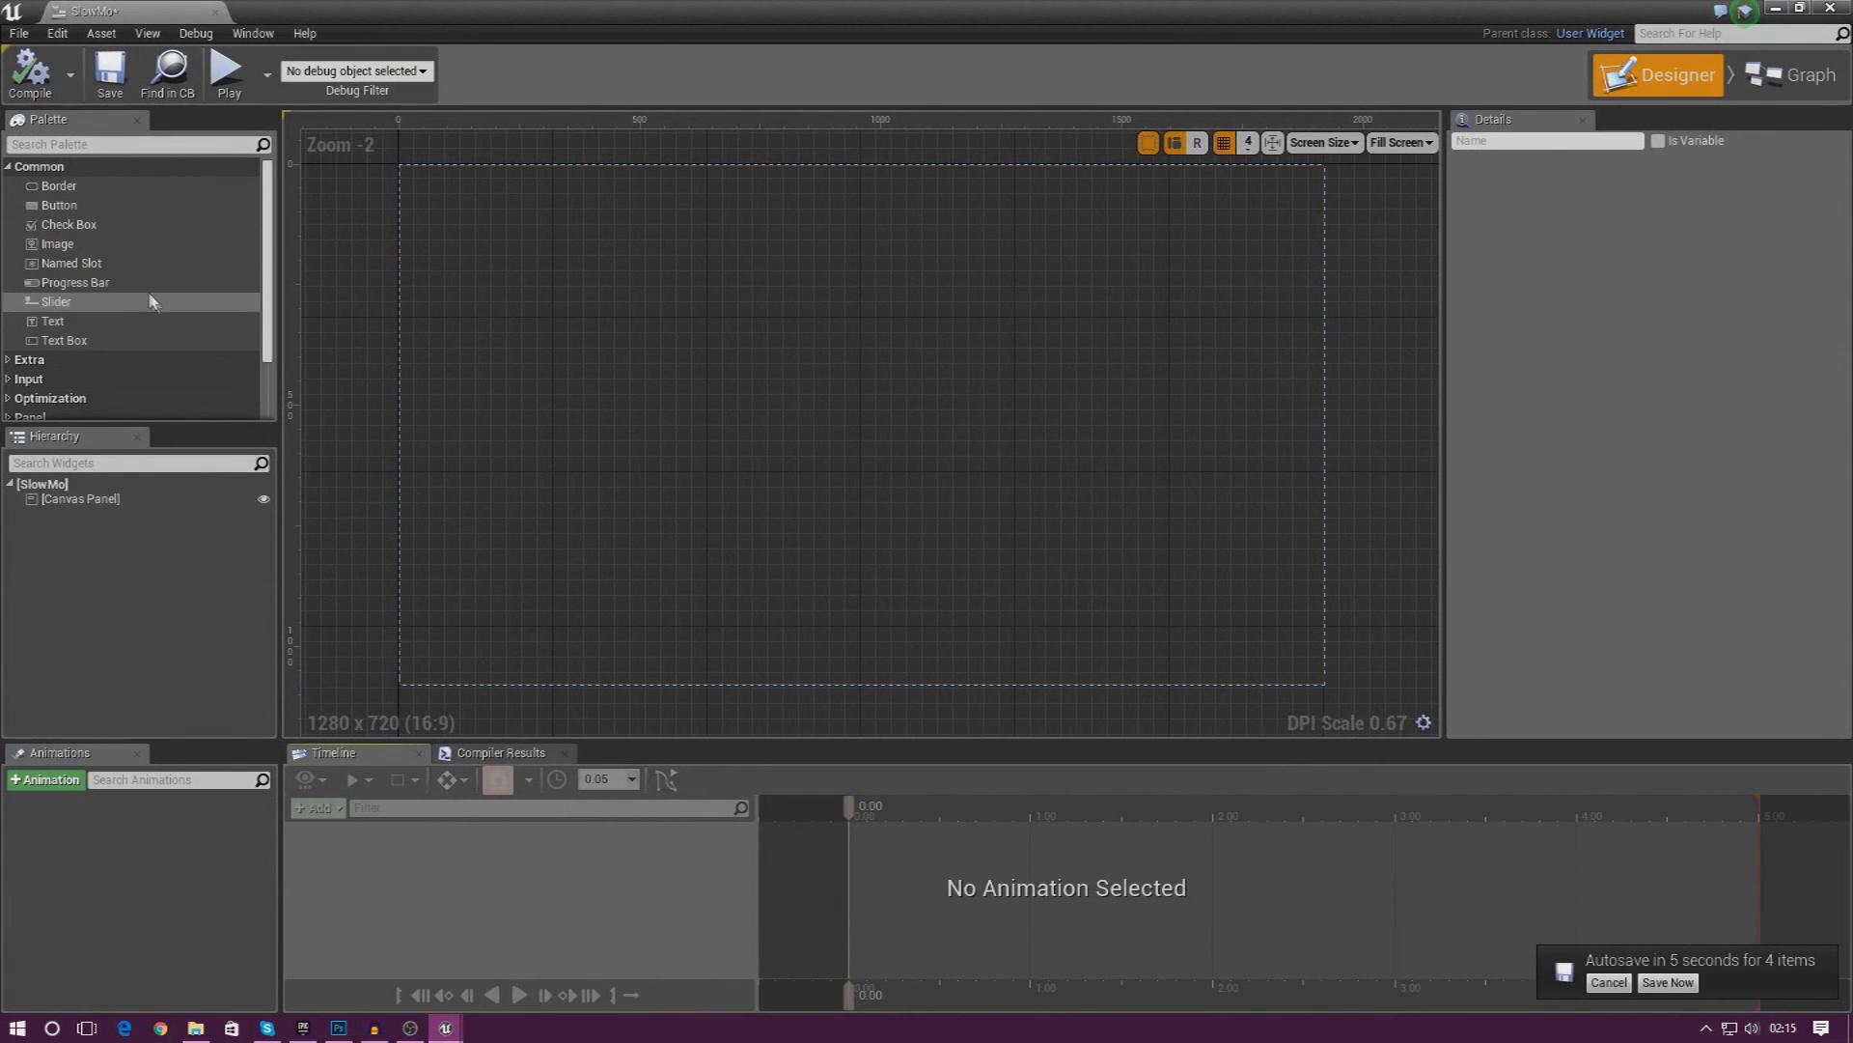
{"action": "left_click_drag", "start_coordinate": [71, 249], "coordinate": [817, 293]}
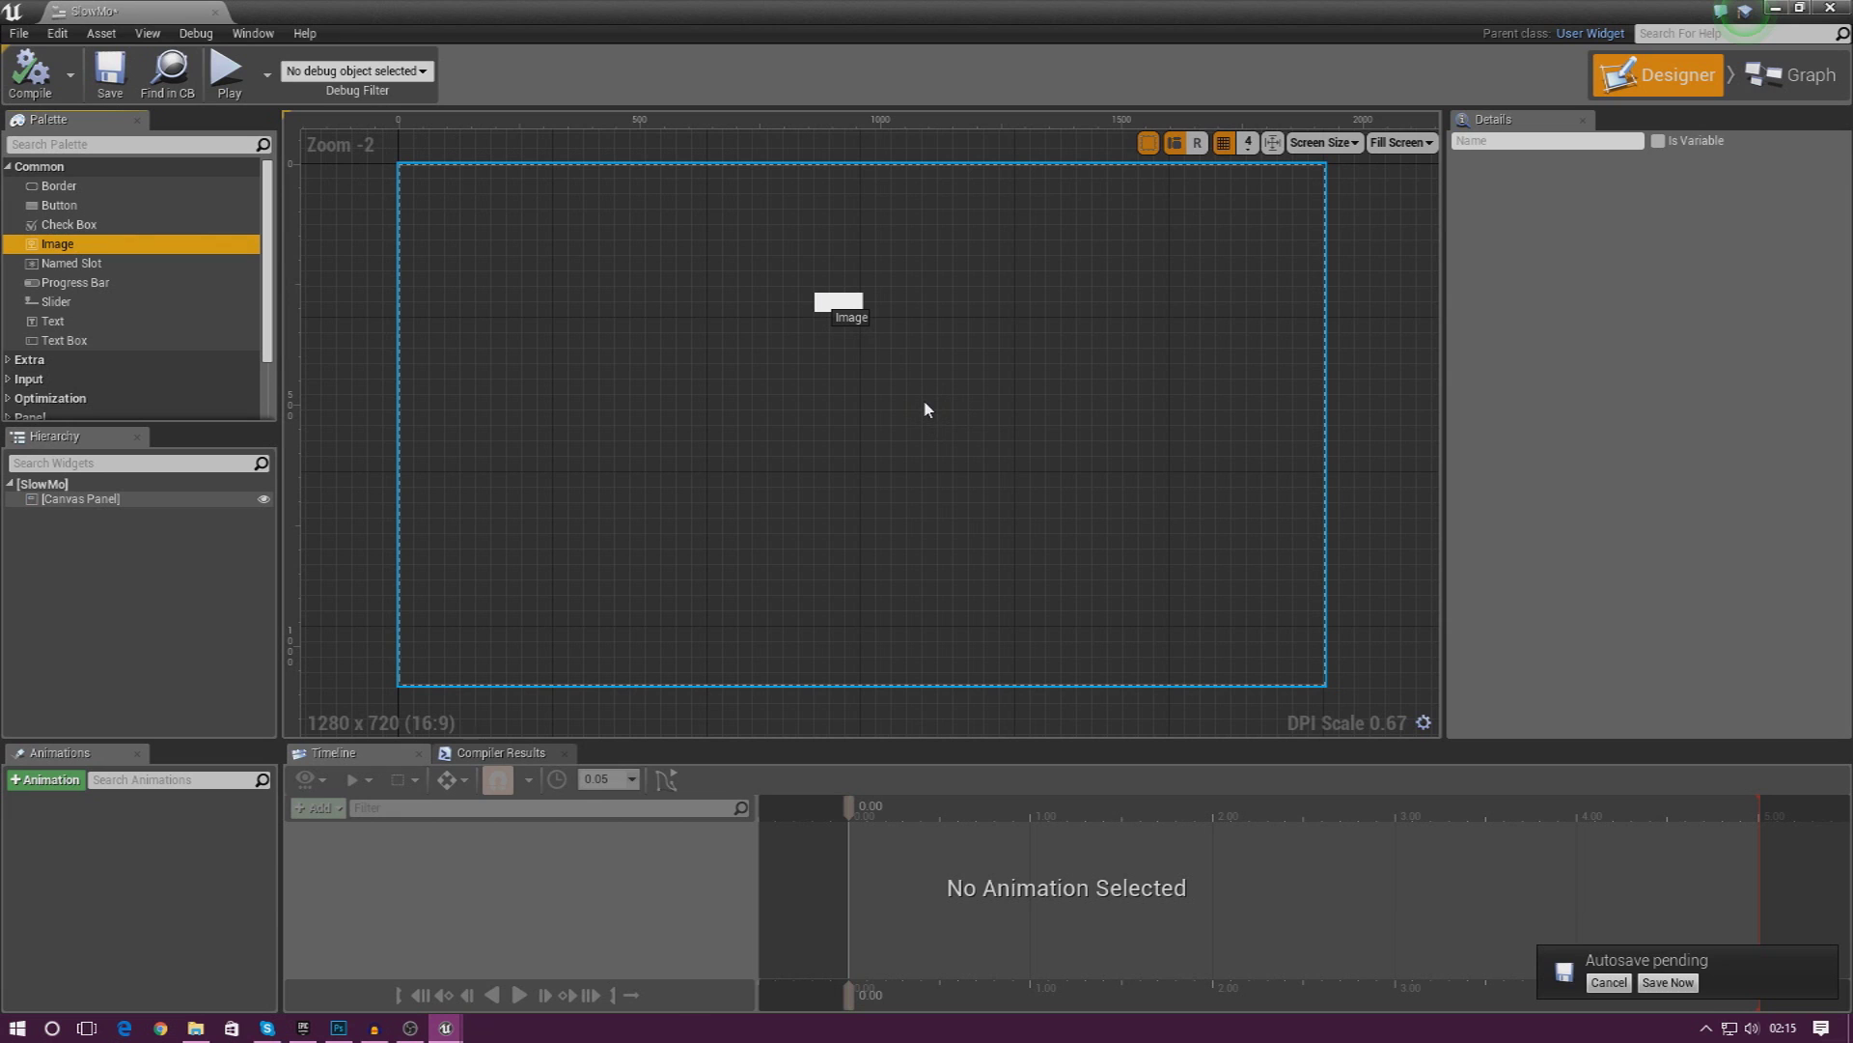
{"action": "left_click_drag", "start_coordinate": [817, 293], "coordinate": [816, 294]}
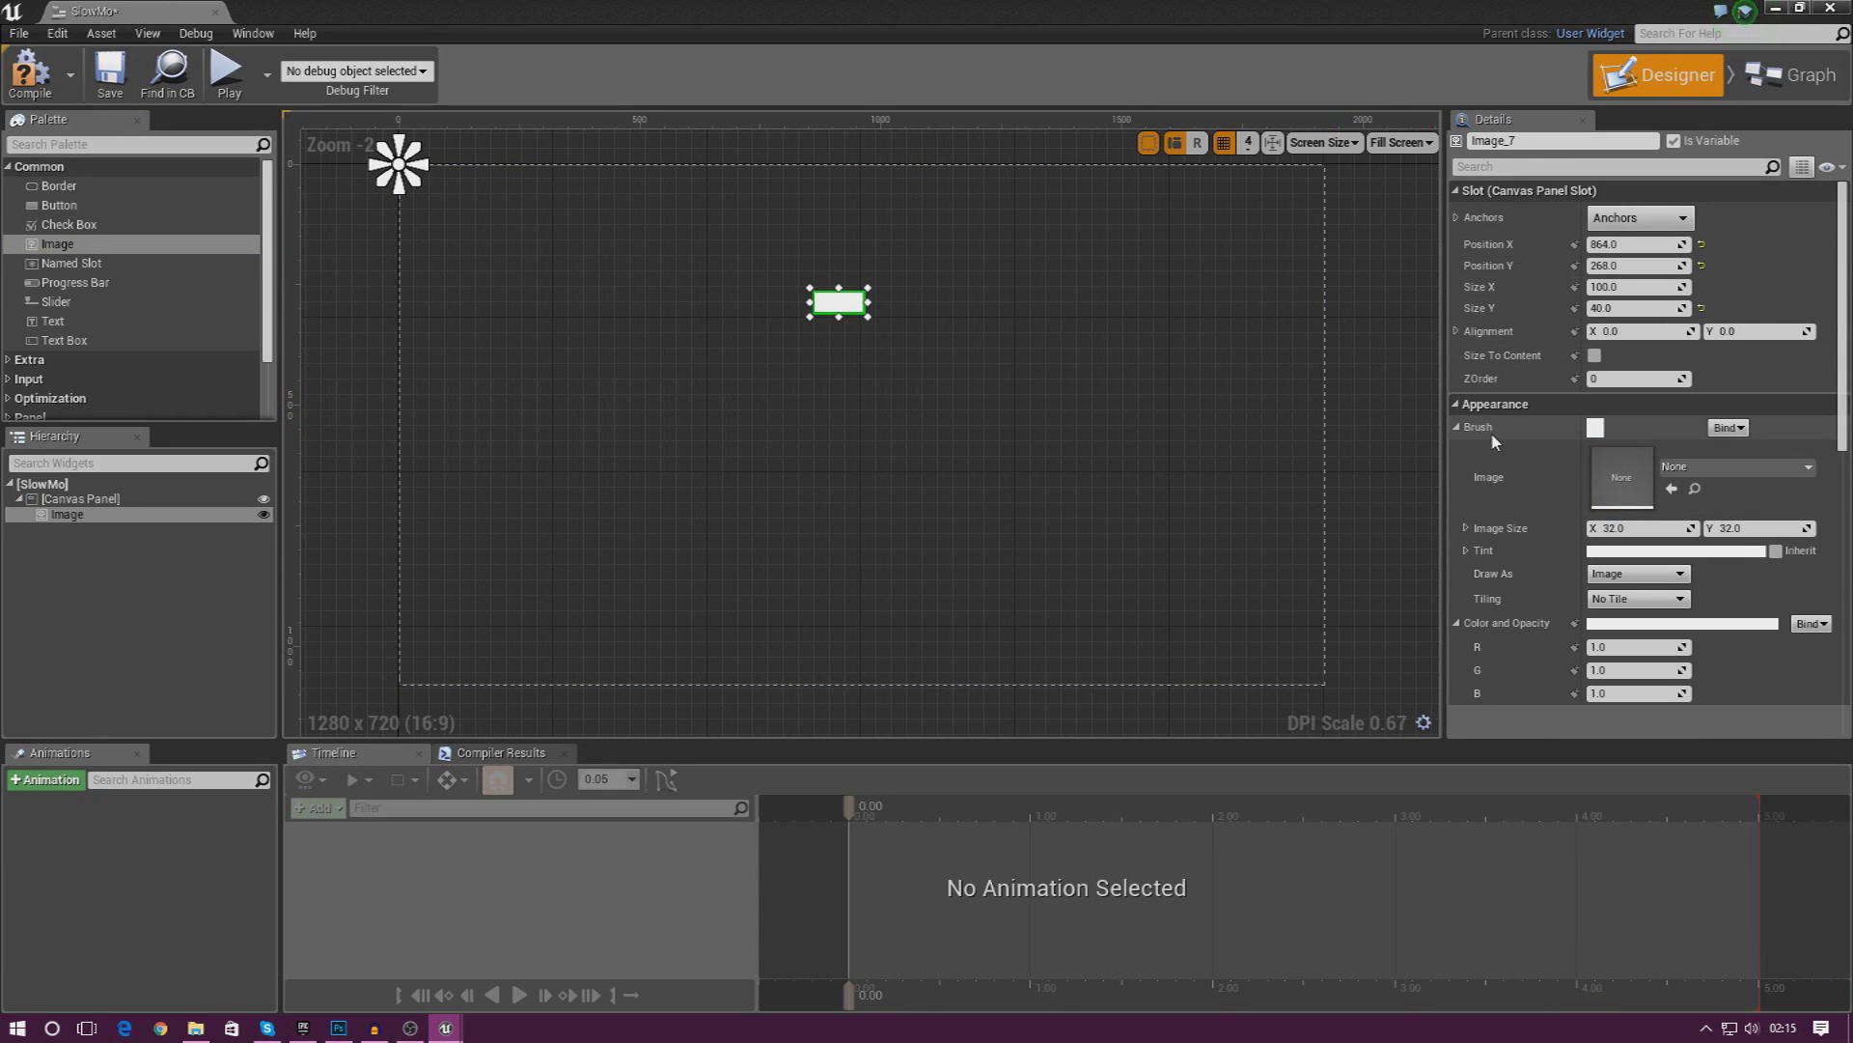
Set the Image brush to the SLOW_MOTION texture and enlarge it to about 917x200.
{"action": "left_click", "coordinate": [1723, 471]}
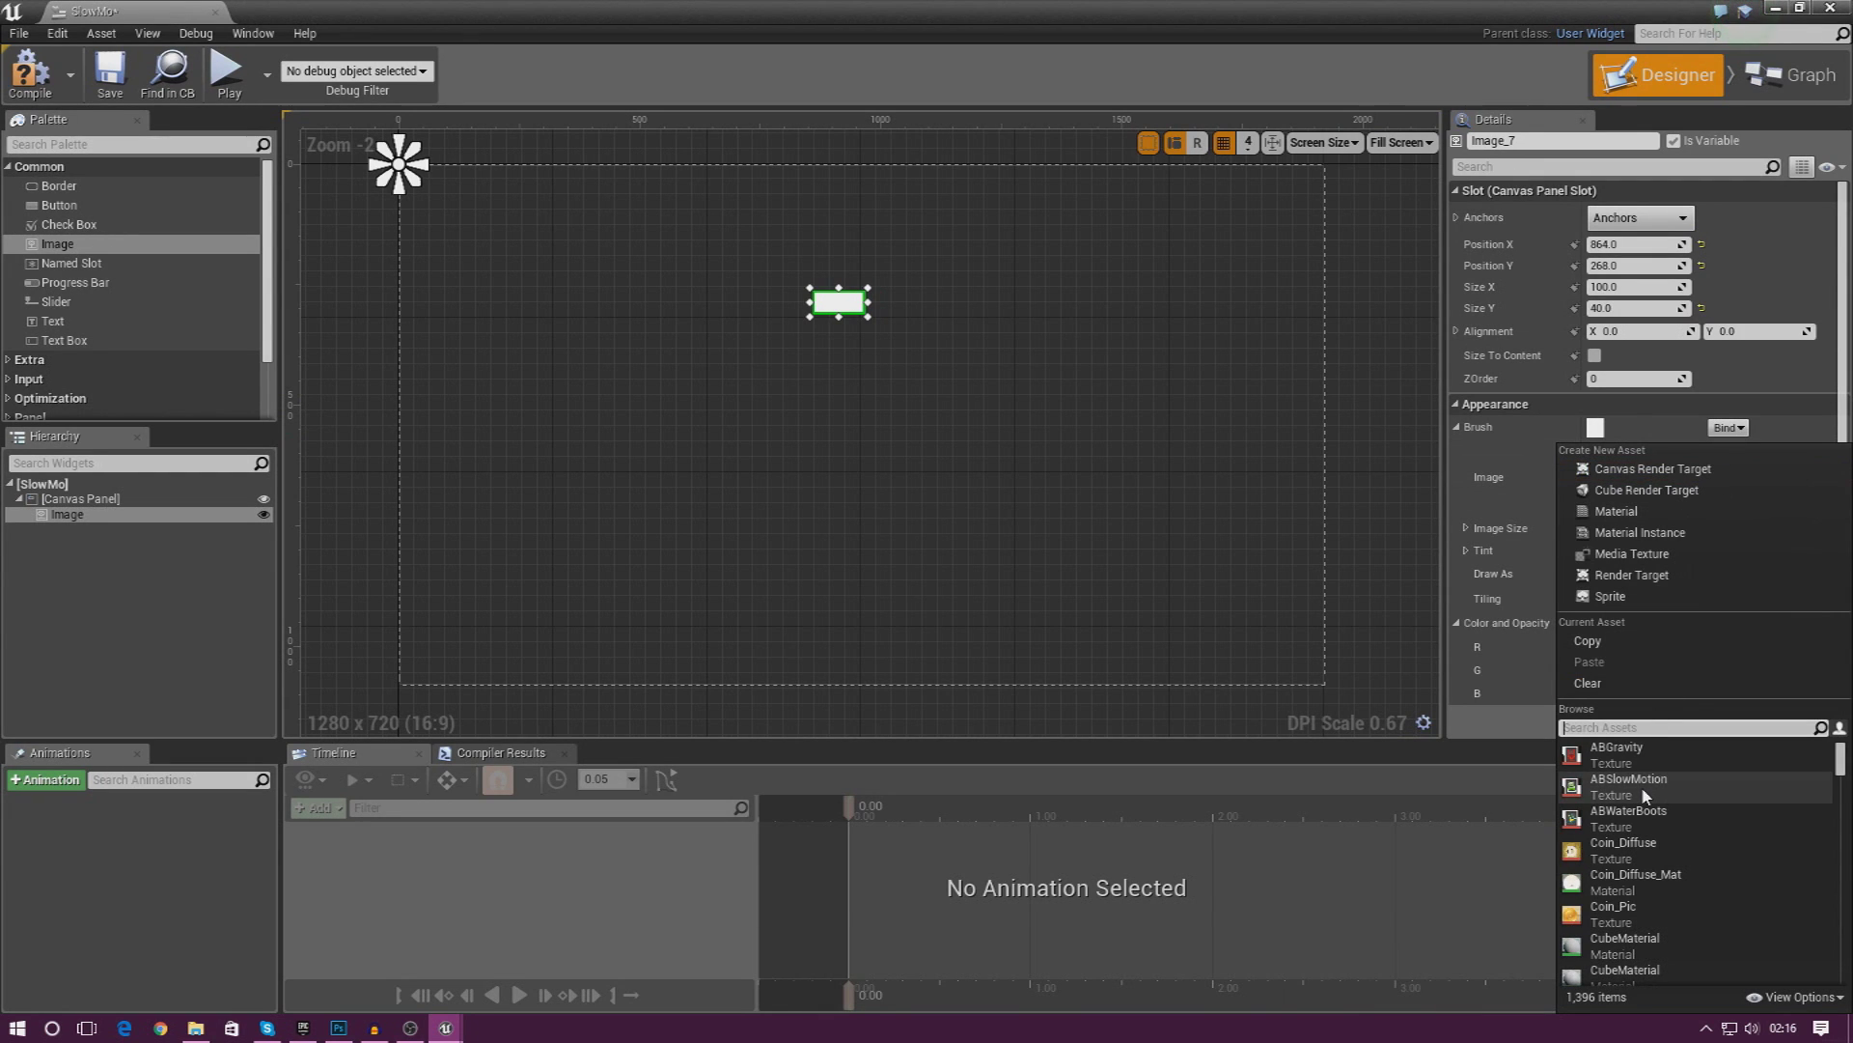
{"action": "type", "text": "slow"}
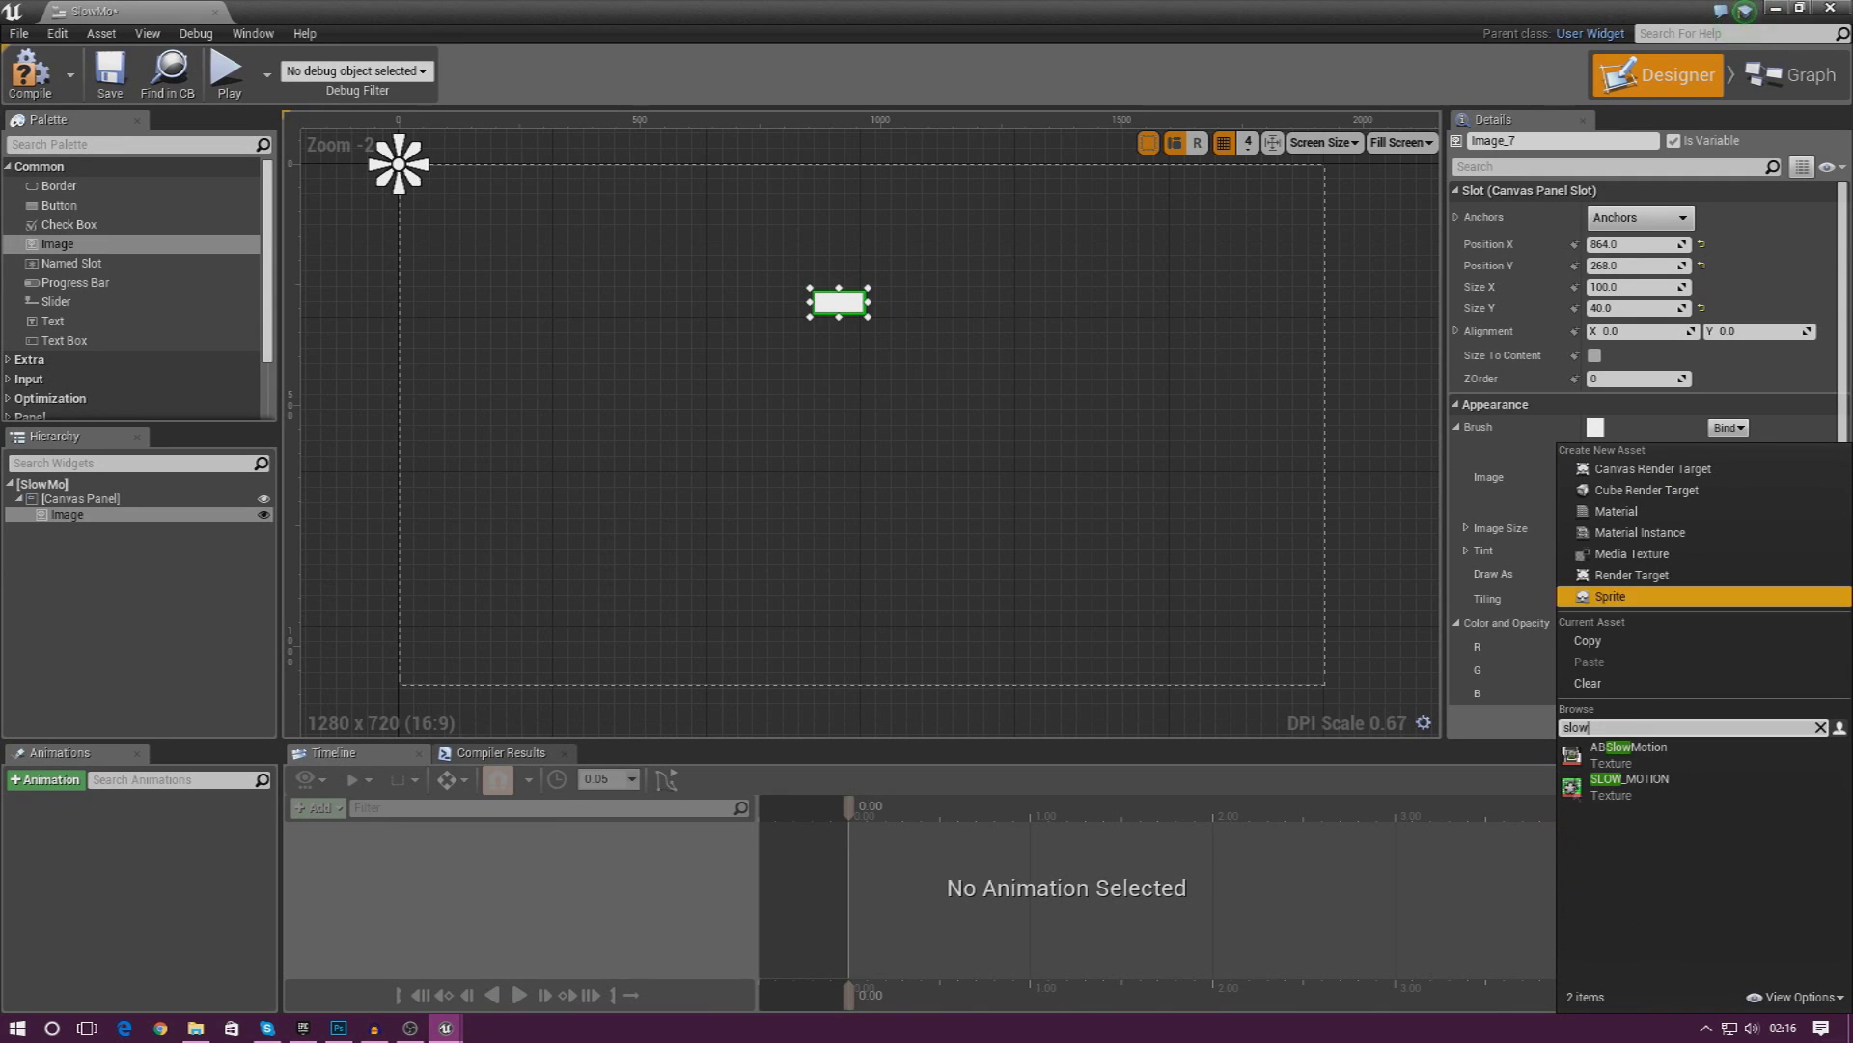
{"action": "left_click", "coordinate": [1600, 787]}
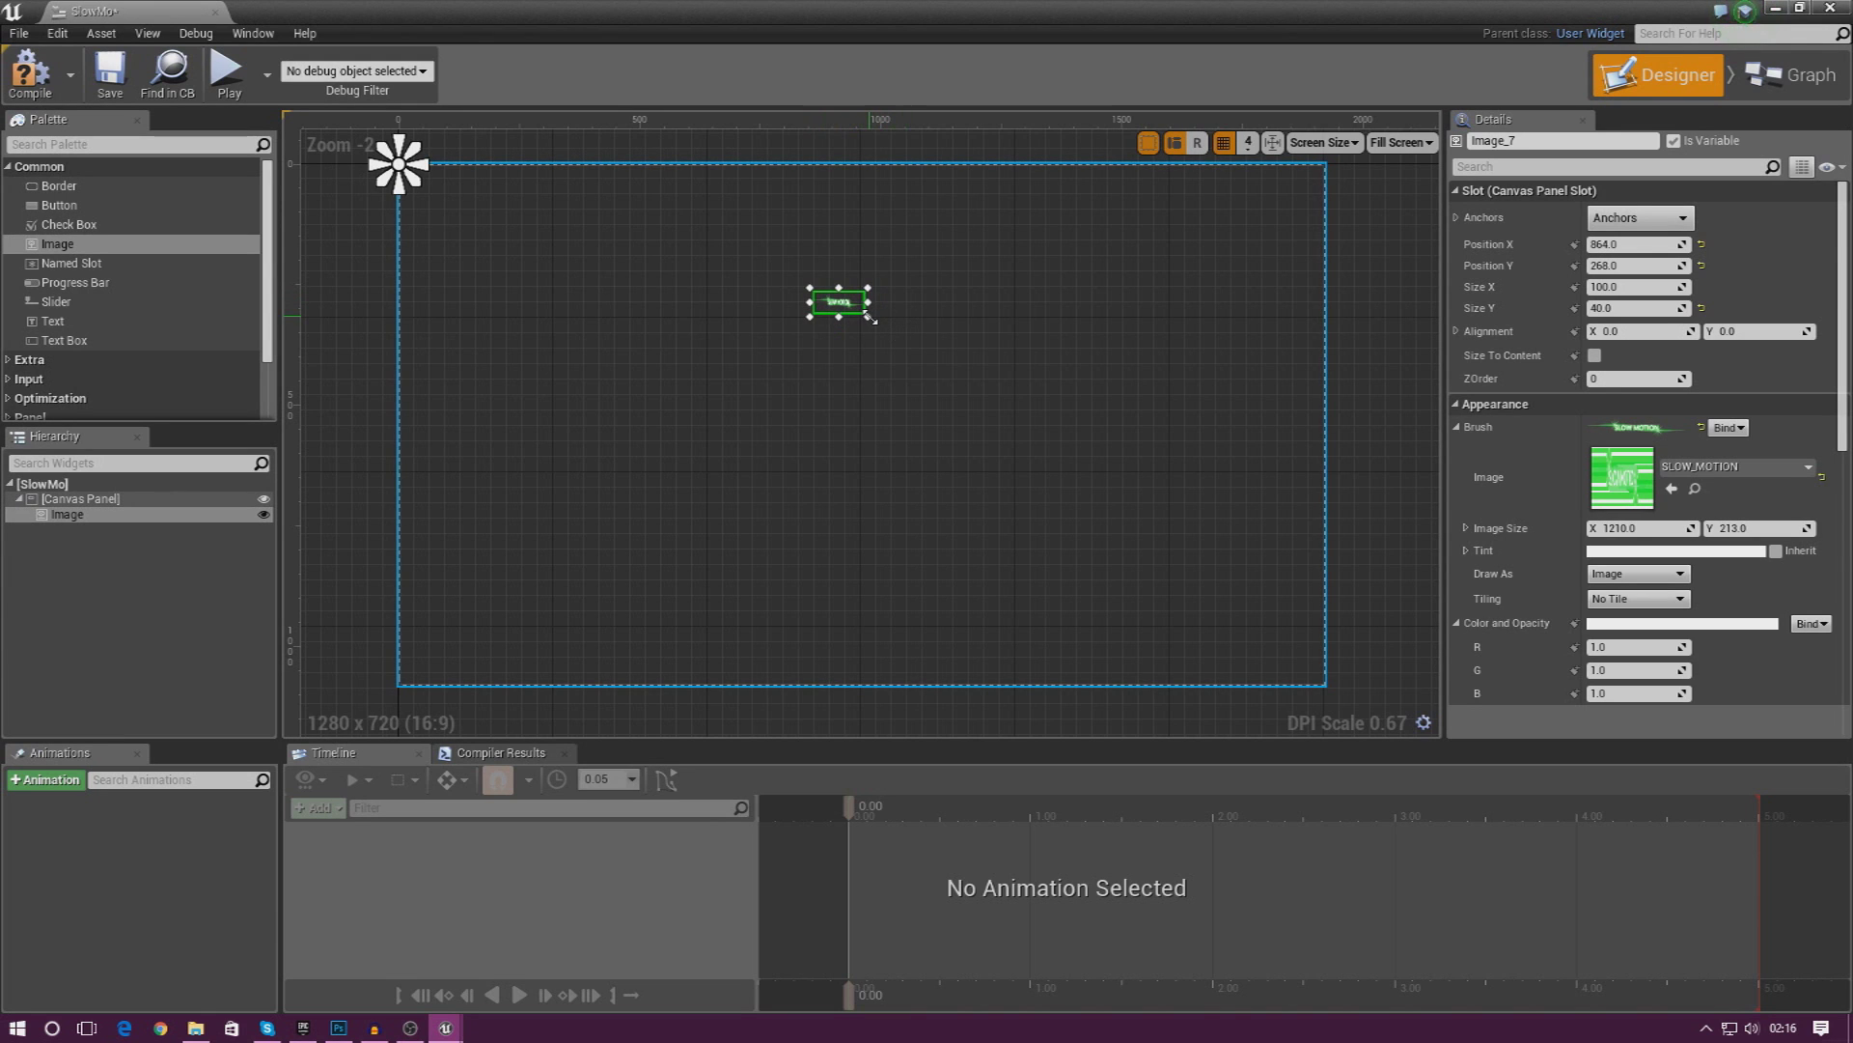
{"action": "left_click_drag", "start_coordinate": [1016, 365], "coordinate": [970, 316]}
Anchor the SLOW MOTION image to the canvas centre and close the SlowMo editor.
{"action": "left_click", "coordinate": [1600, 219]}
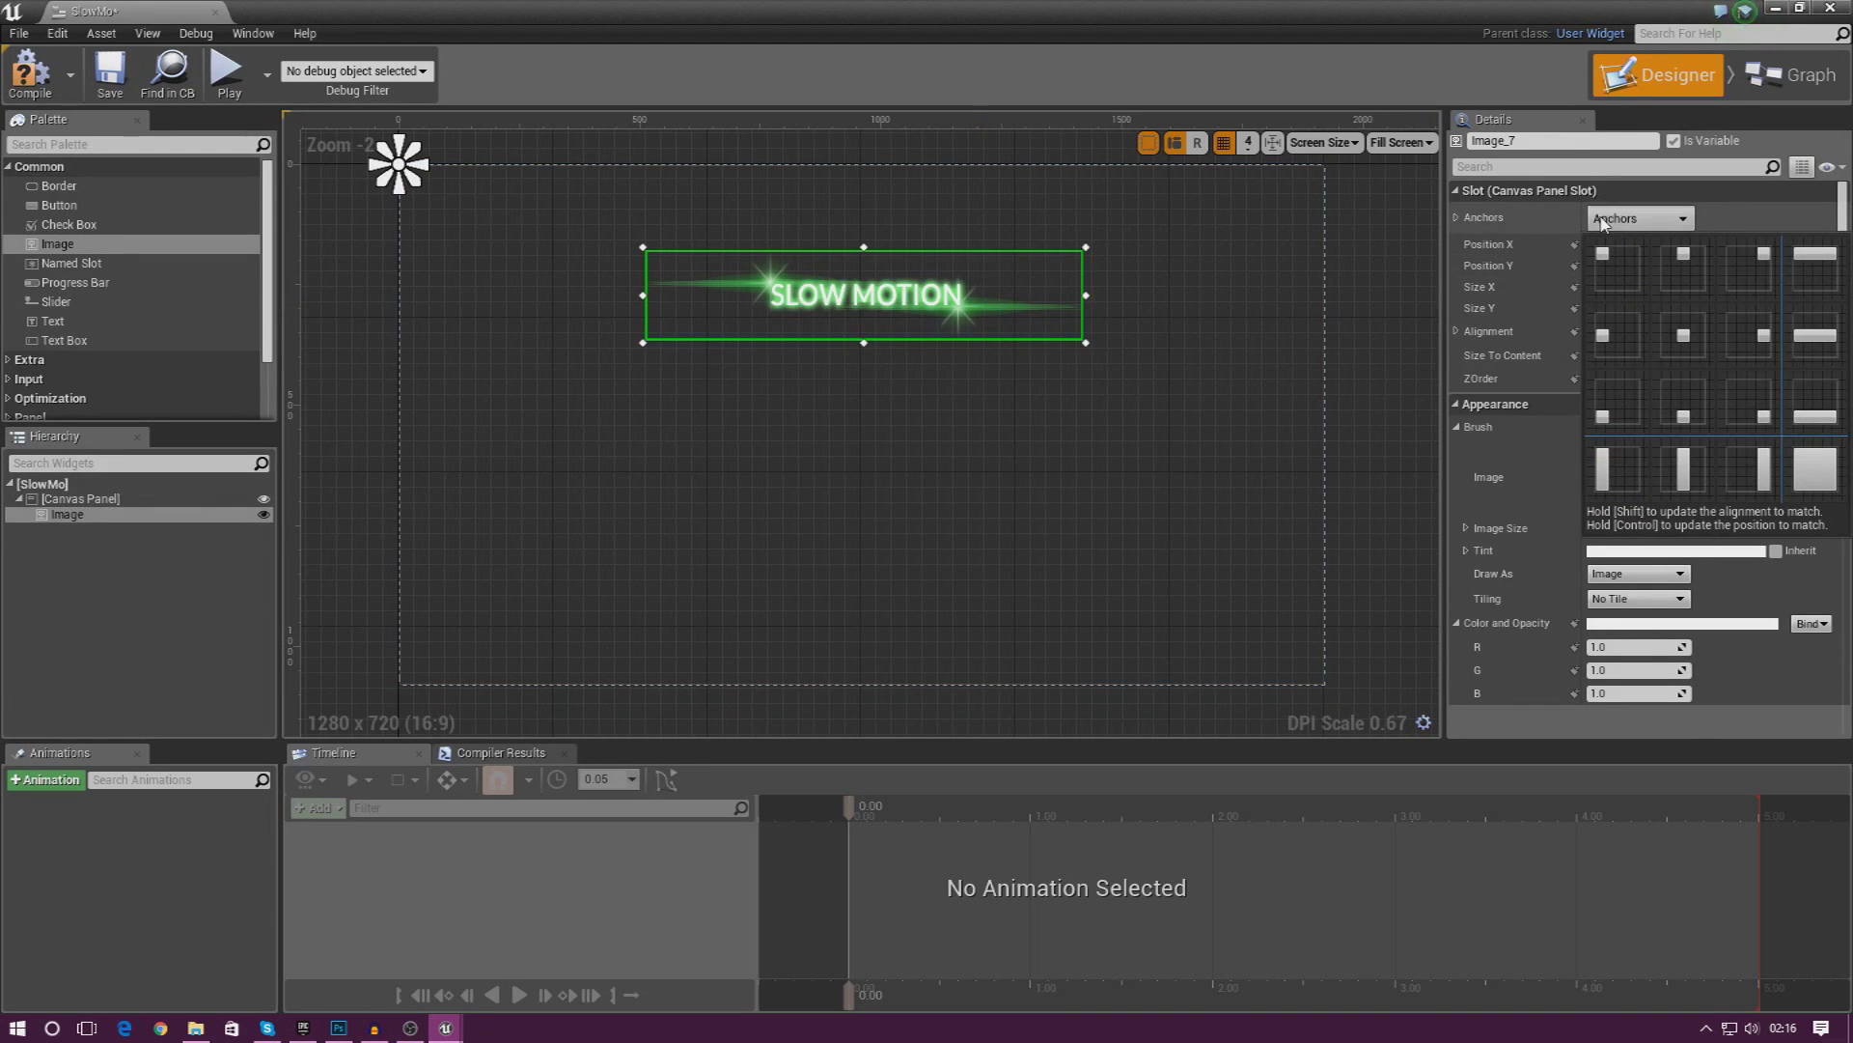
{"action": "left_click", "coordinate": [1682, 343]}
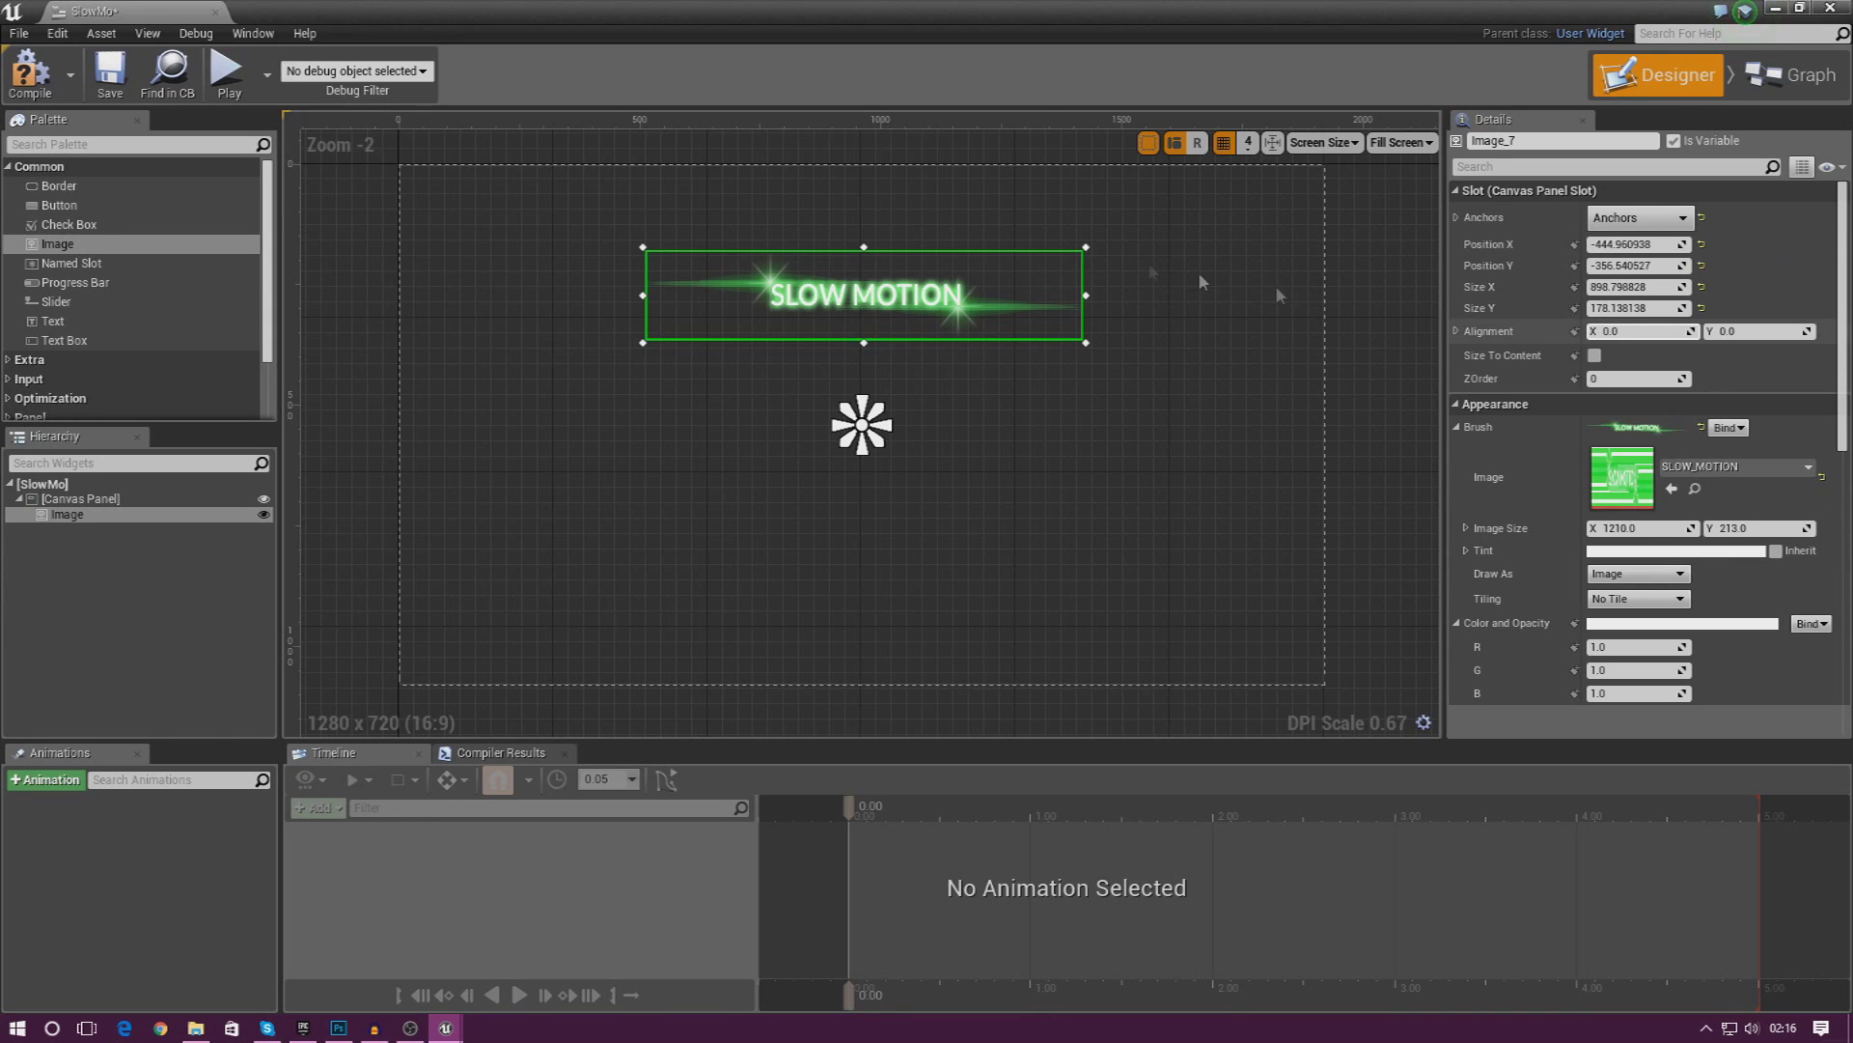
{"action": "left_click", "coordinate": [404, 150]}
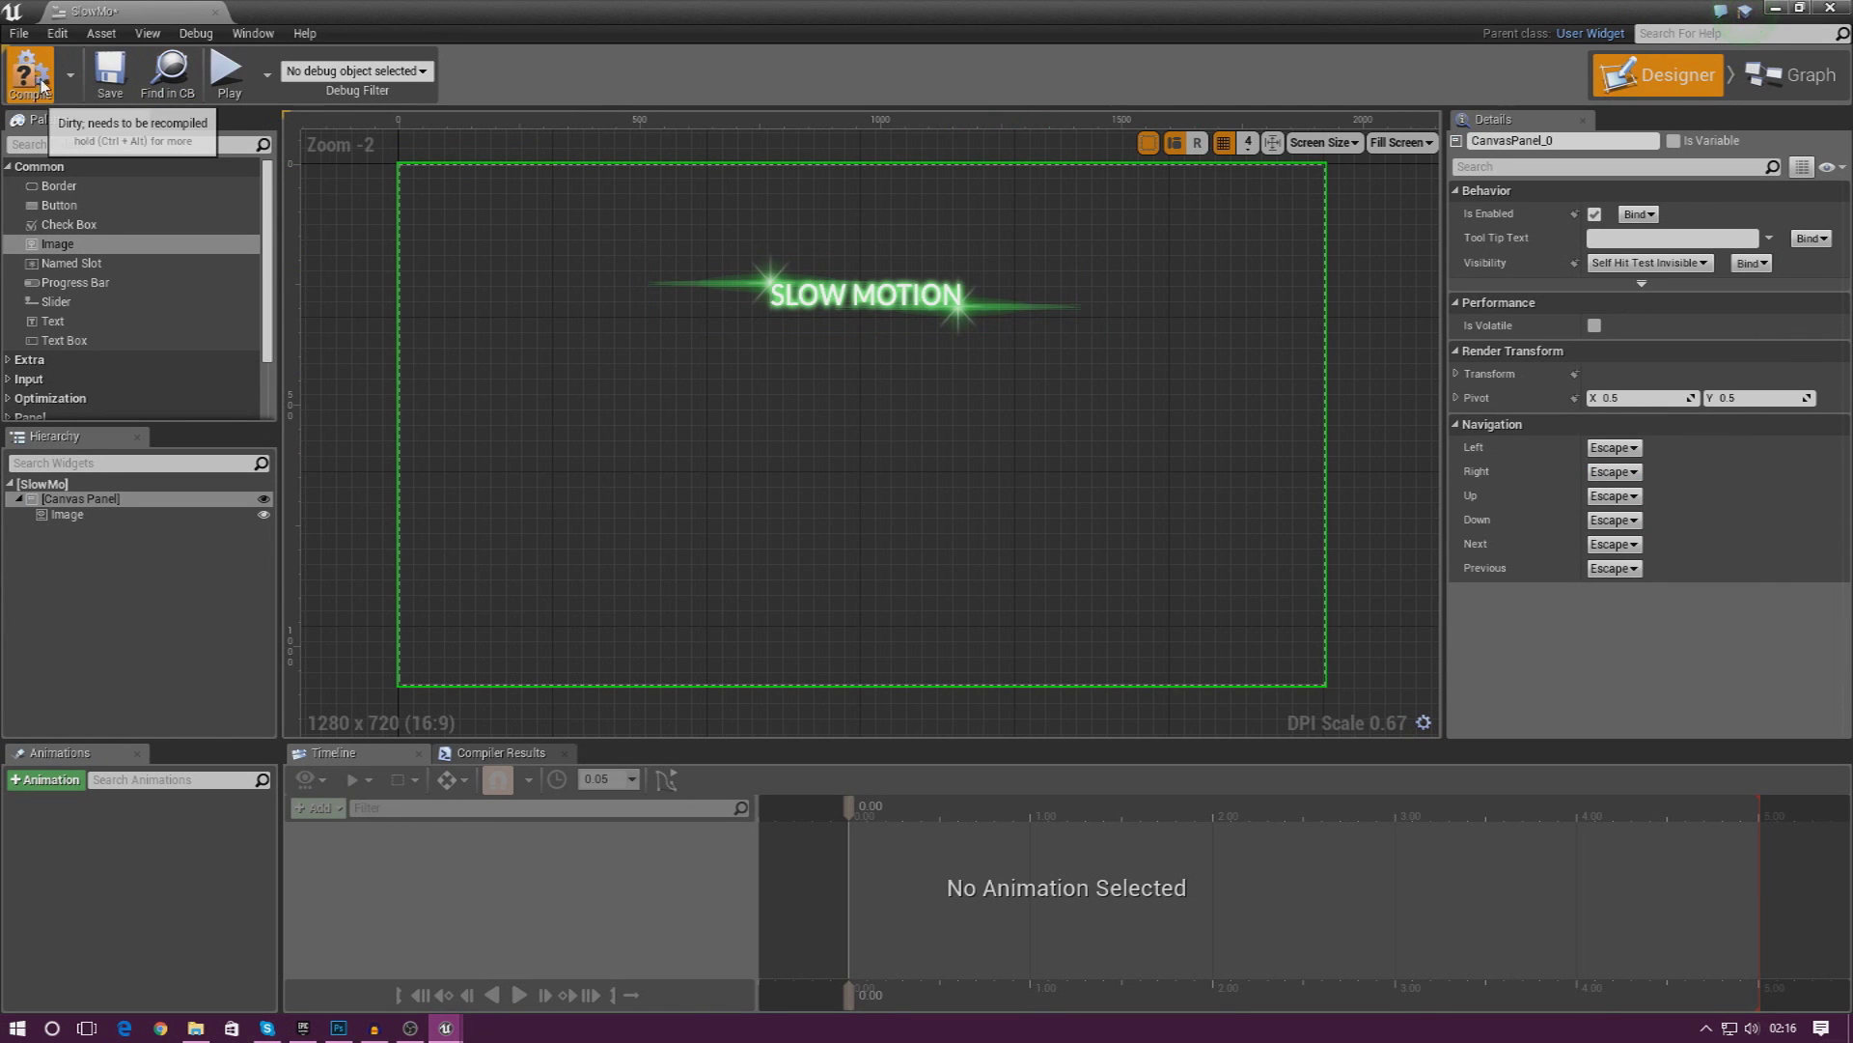
{"action": "left_click", "coordinate": [214, 12]}
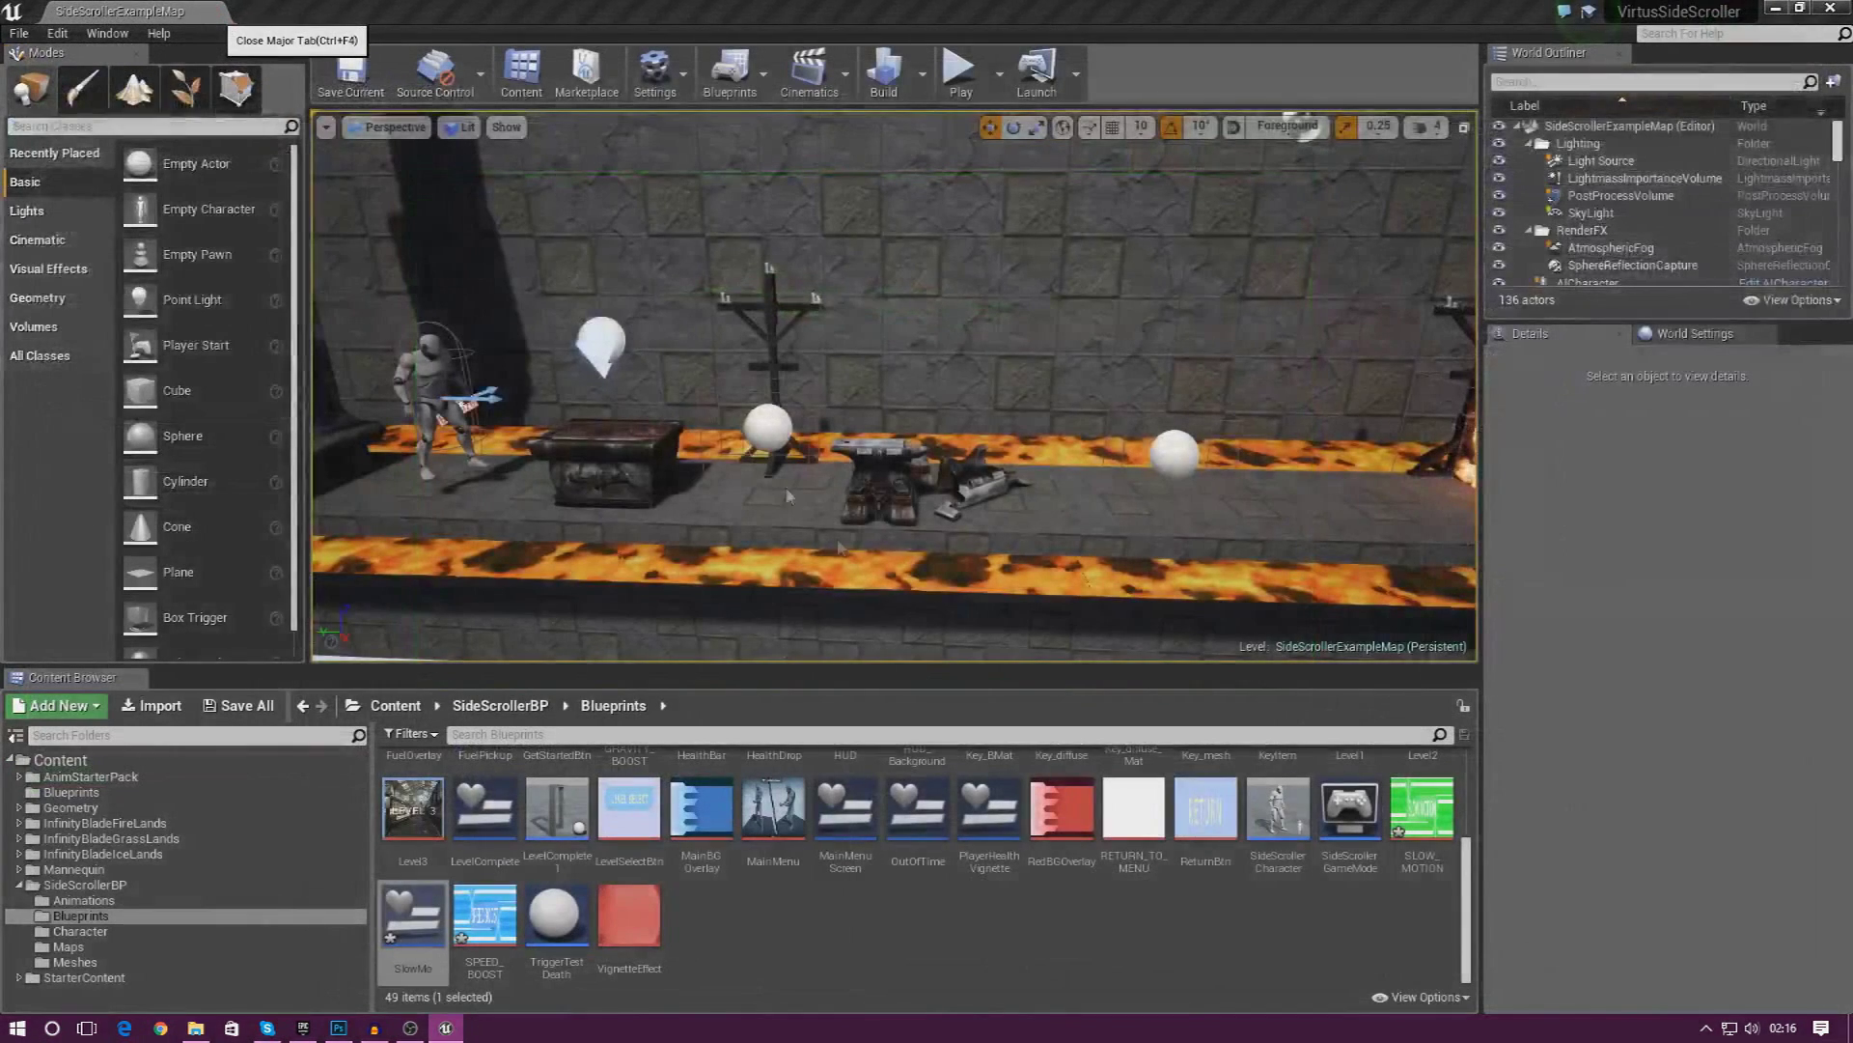
Create a new Widget Blueprint in Blueprints named GravityBoost.
{"action": "right_click", "coordinate": [1053, 923]}
{"action": "mouse_move", "coordinate": [1142, 920]}
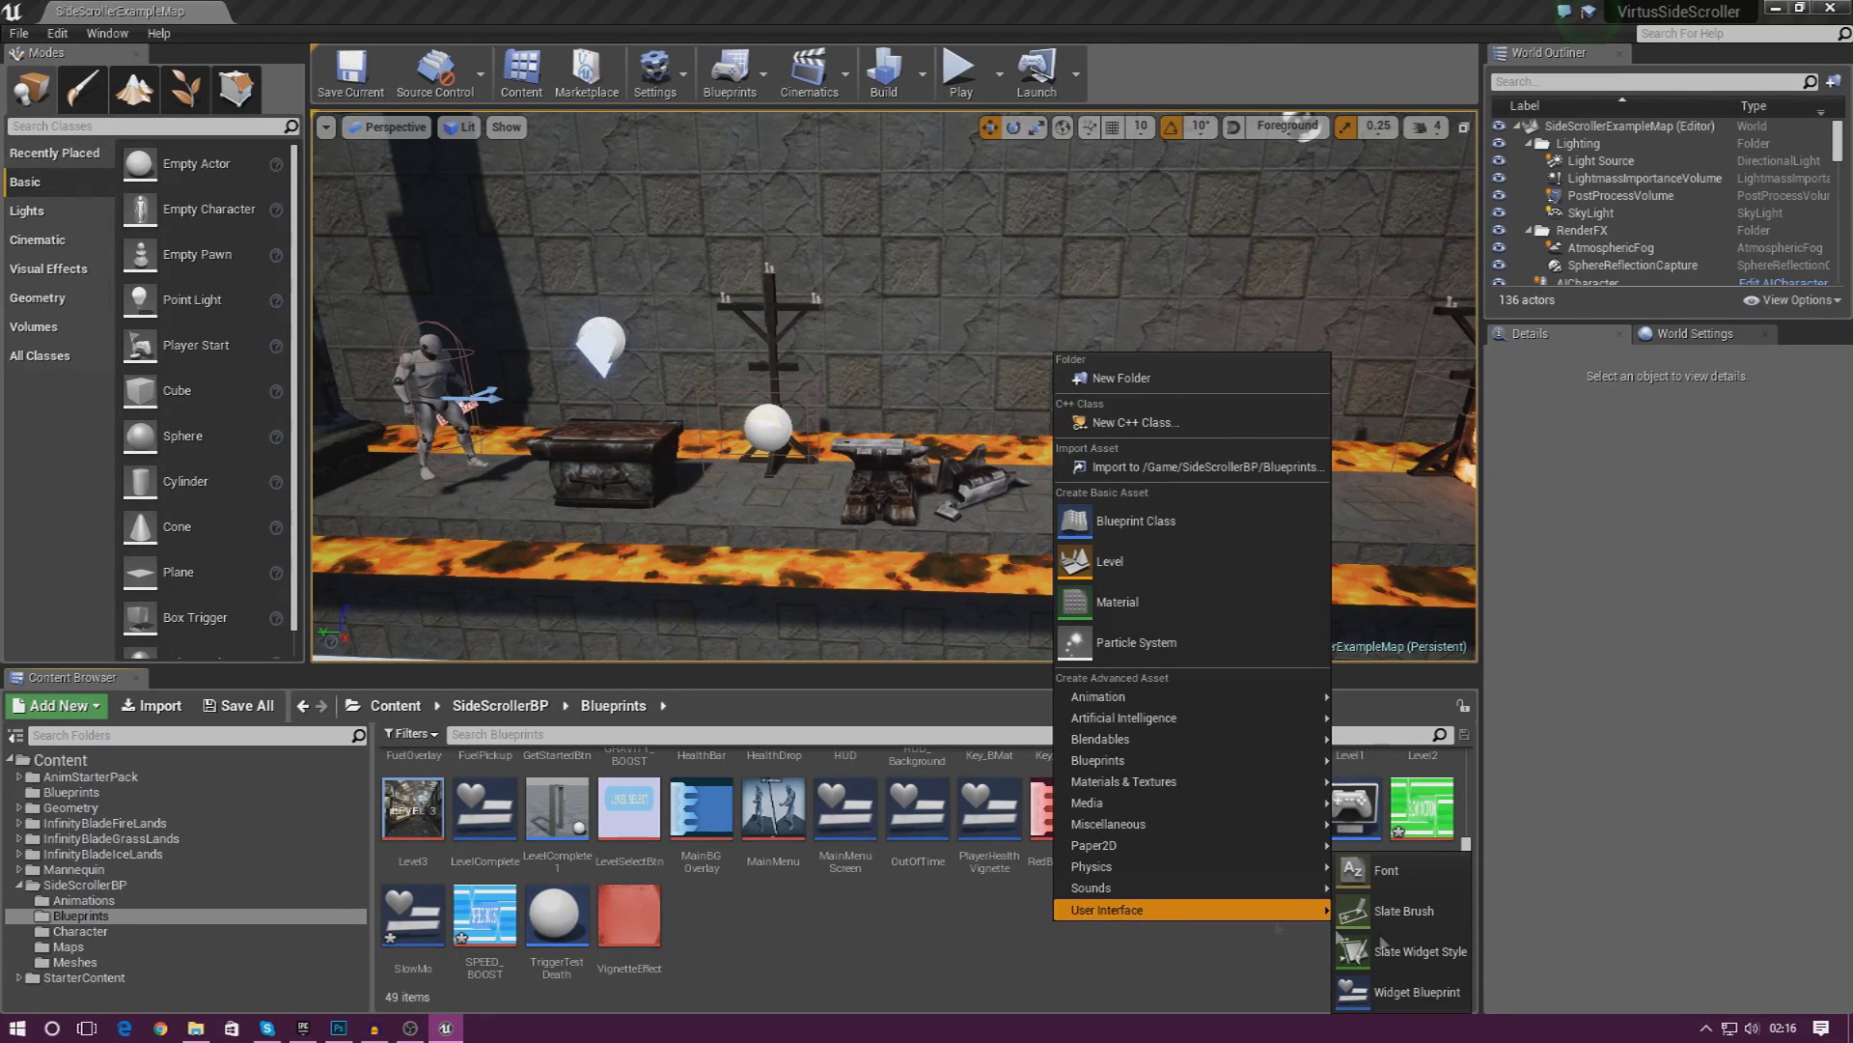
{"action": "left_click", "coordinate": [1417, 992]}
{"action": "type", "text": "Gravity"}
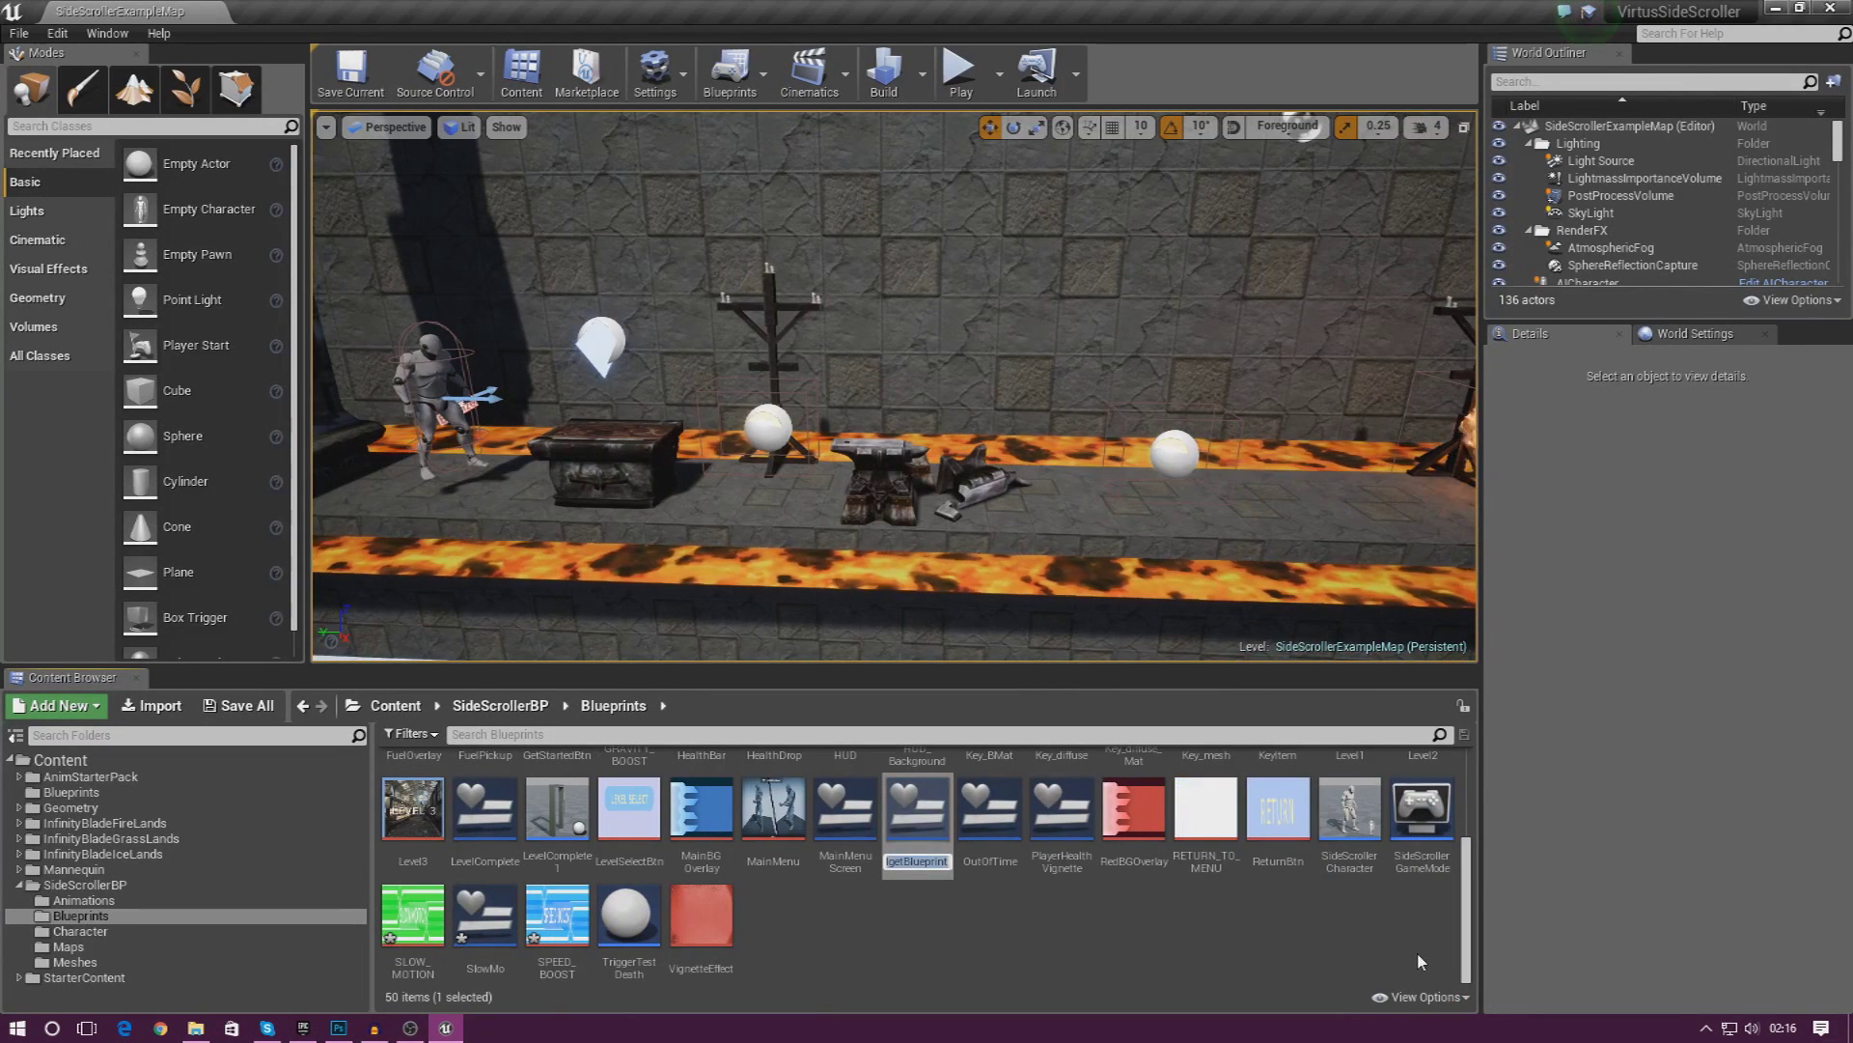
{"action": "type", "text": "_Boost"}
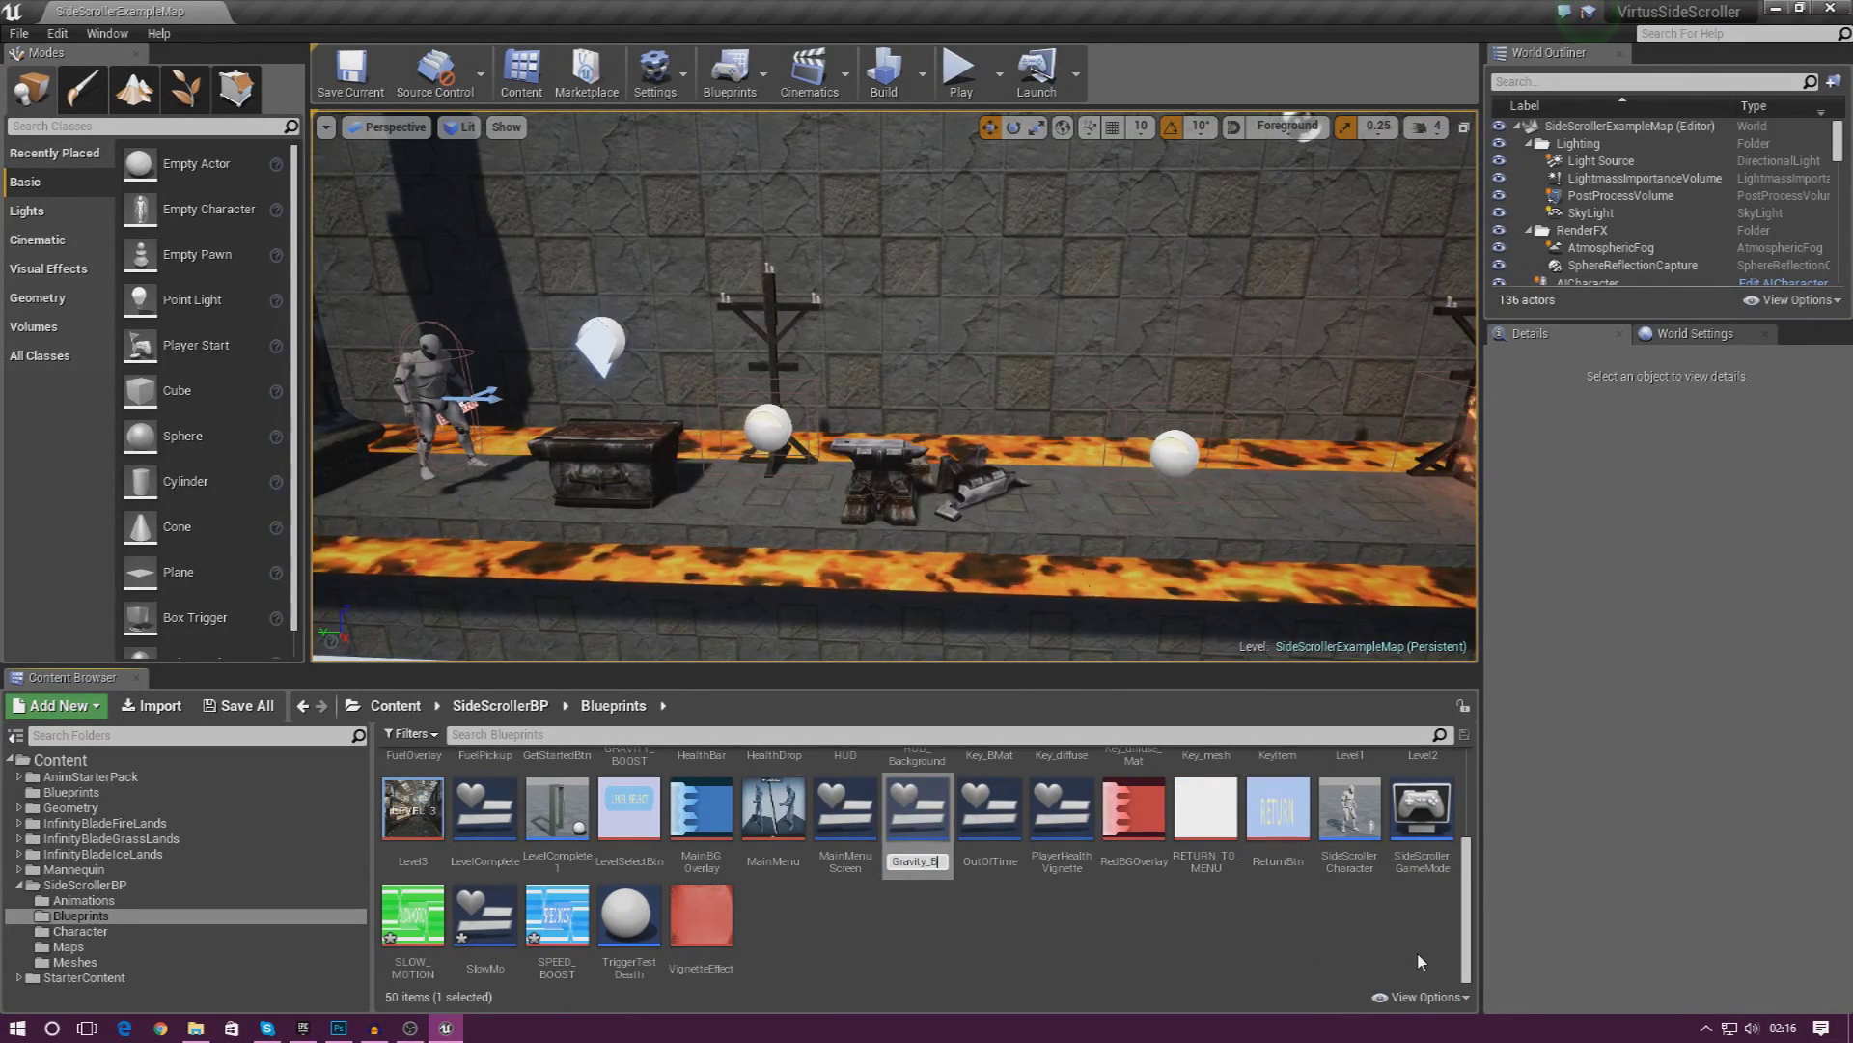
{"action": "key", "text": "Left"}
{"action": "key", "text": "Left"}
{"action": "key", "text": "Left"}
{"action": "key", "text": "Left"}
{"action": "key", "text": "Left"}
{"action": "key", "text": "BackSpace"}
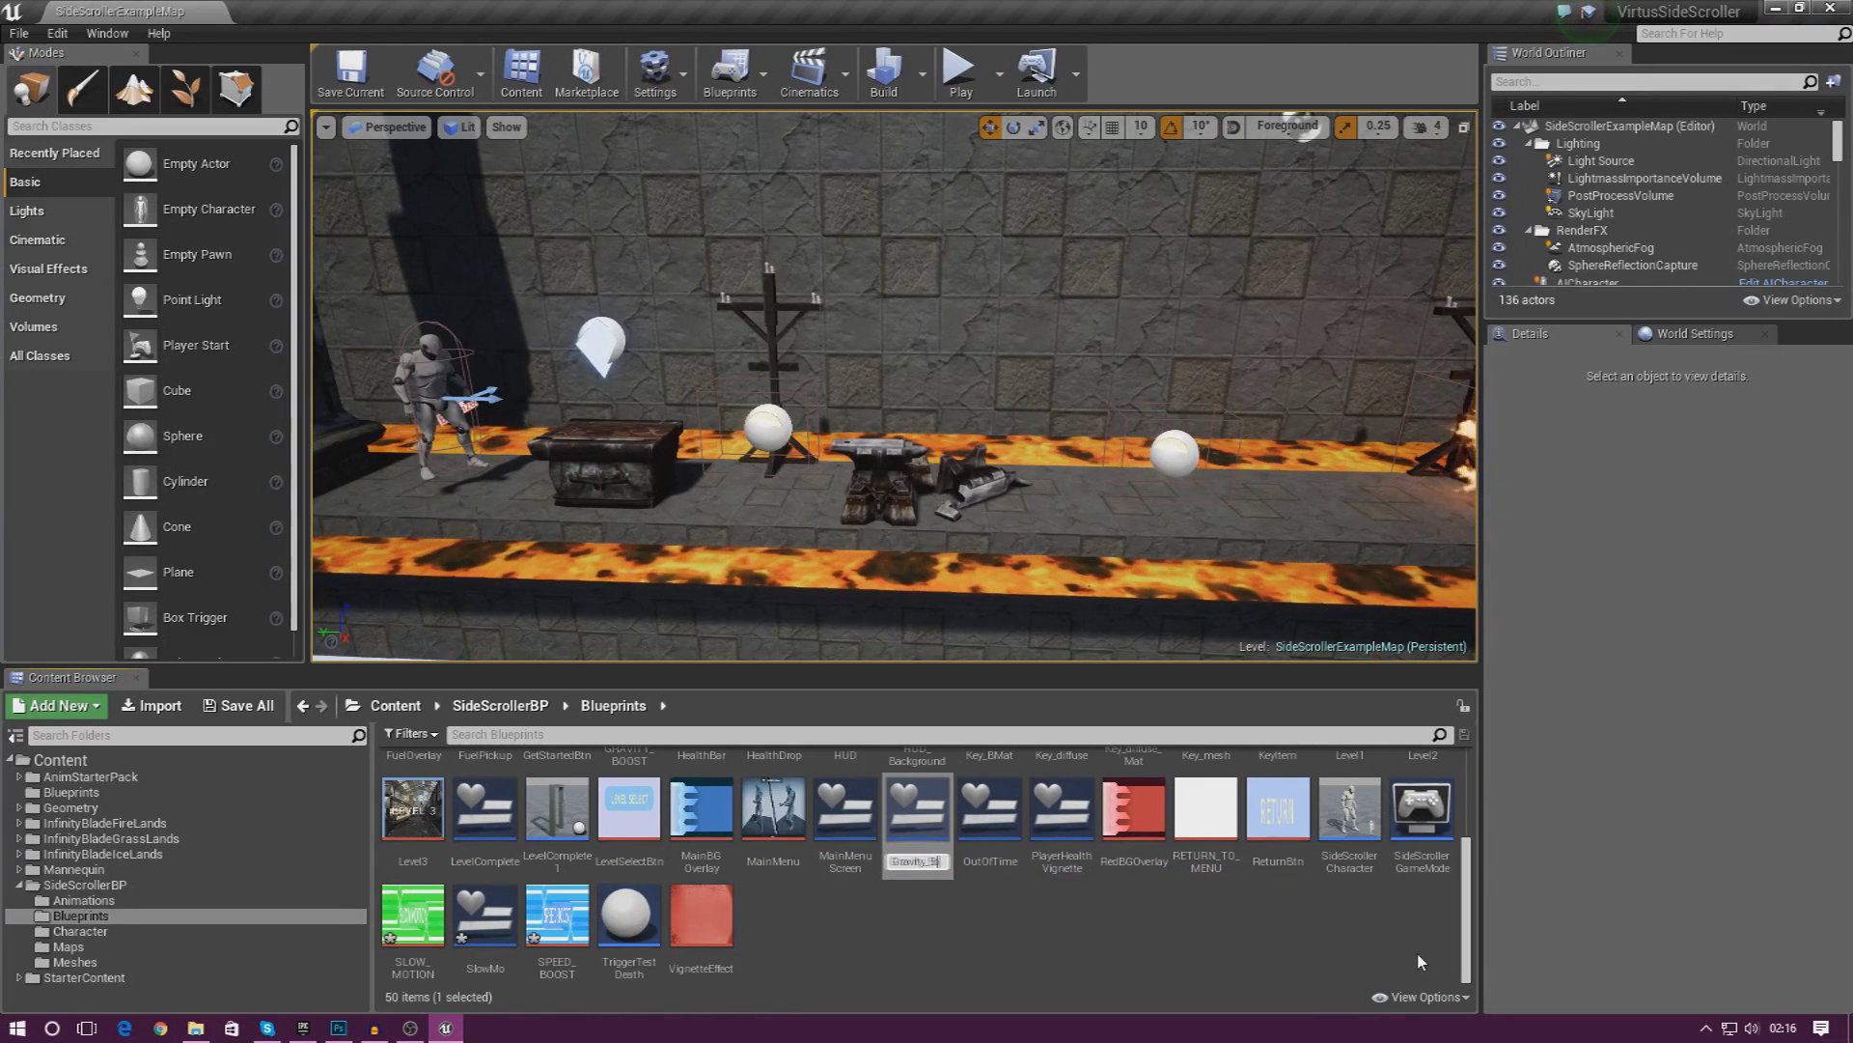
{"action": "key", "text": "Return"}
Open GravityBoost, add an Image widget and set its brush to GRAVITY_BOOST.
{"action": "double_click", "coordinate": [701, 849]}
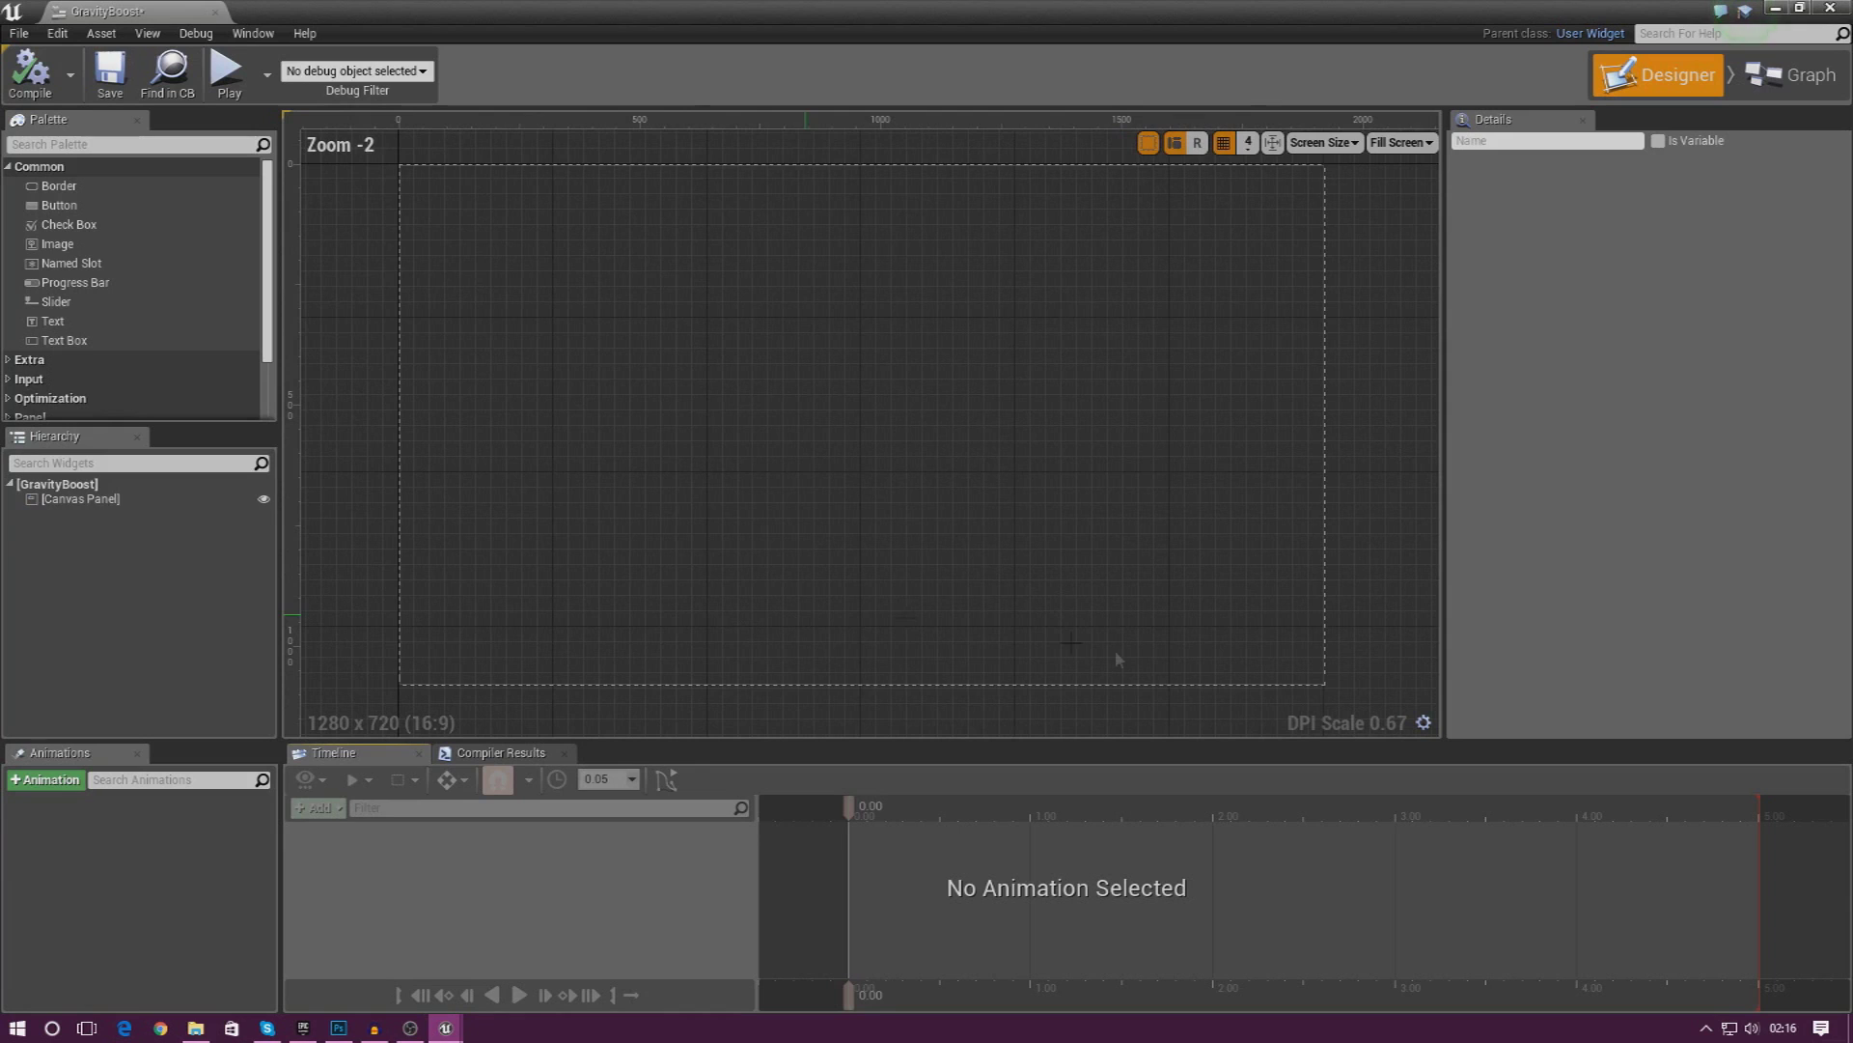
{"action": "left_click_drag", "start_coordinate": [174, 246], "coordinate": [892, 328]}
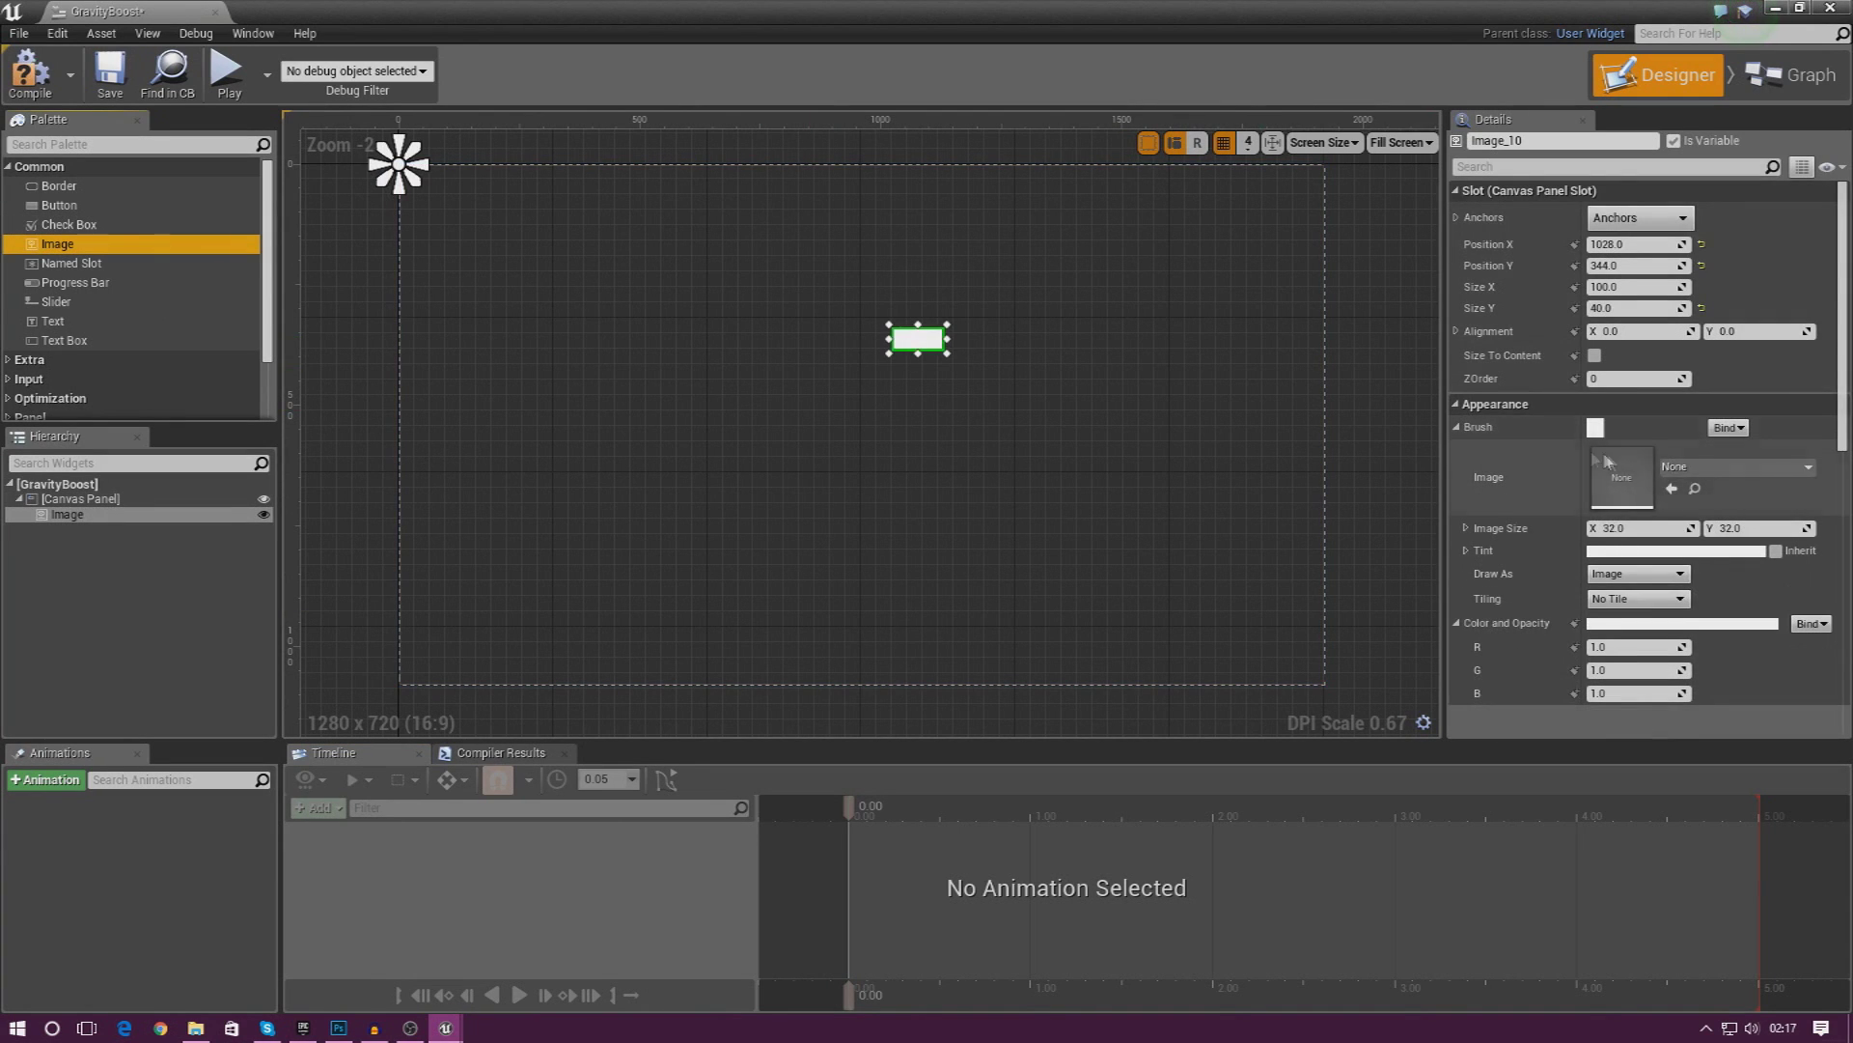
{"action": "left_click", "coordinate": [1677, 468]}
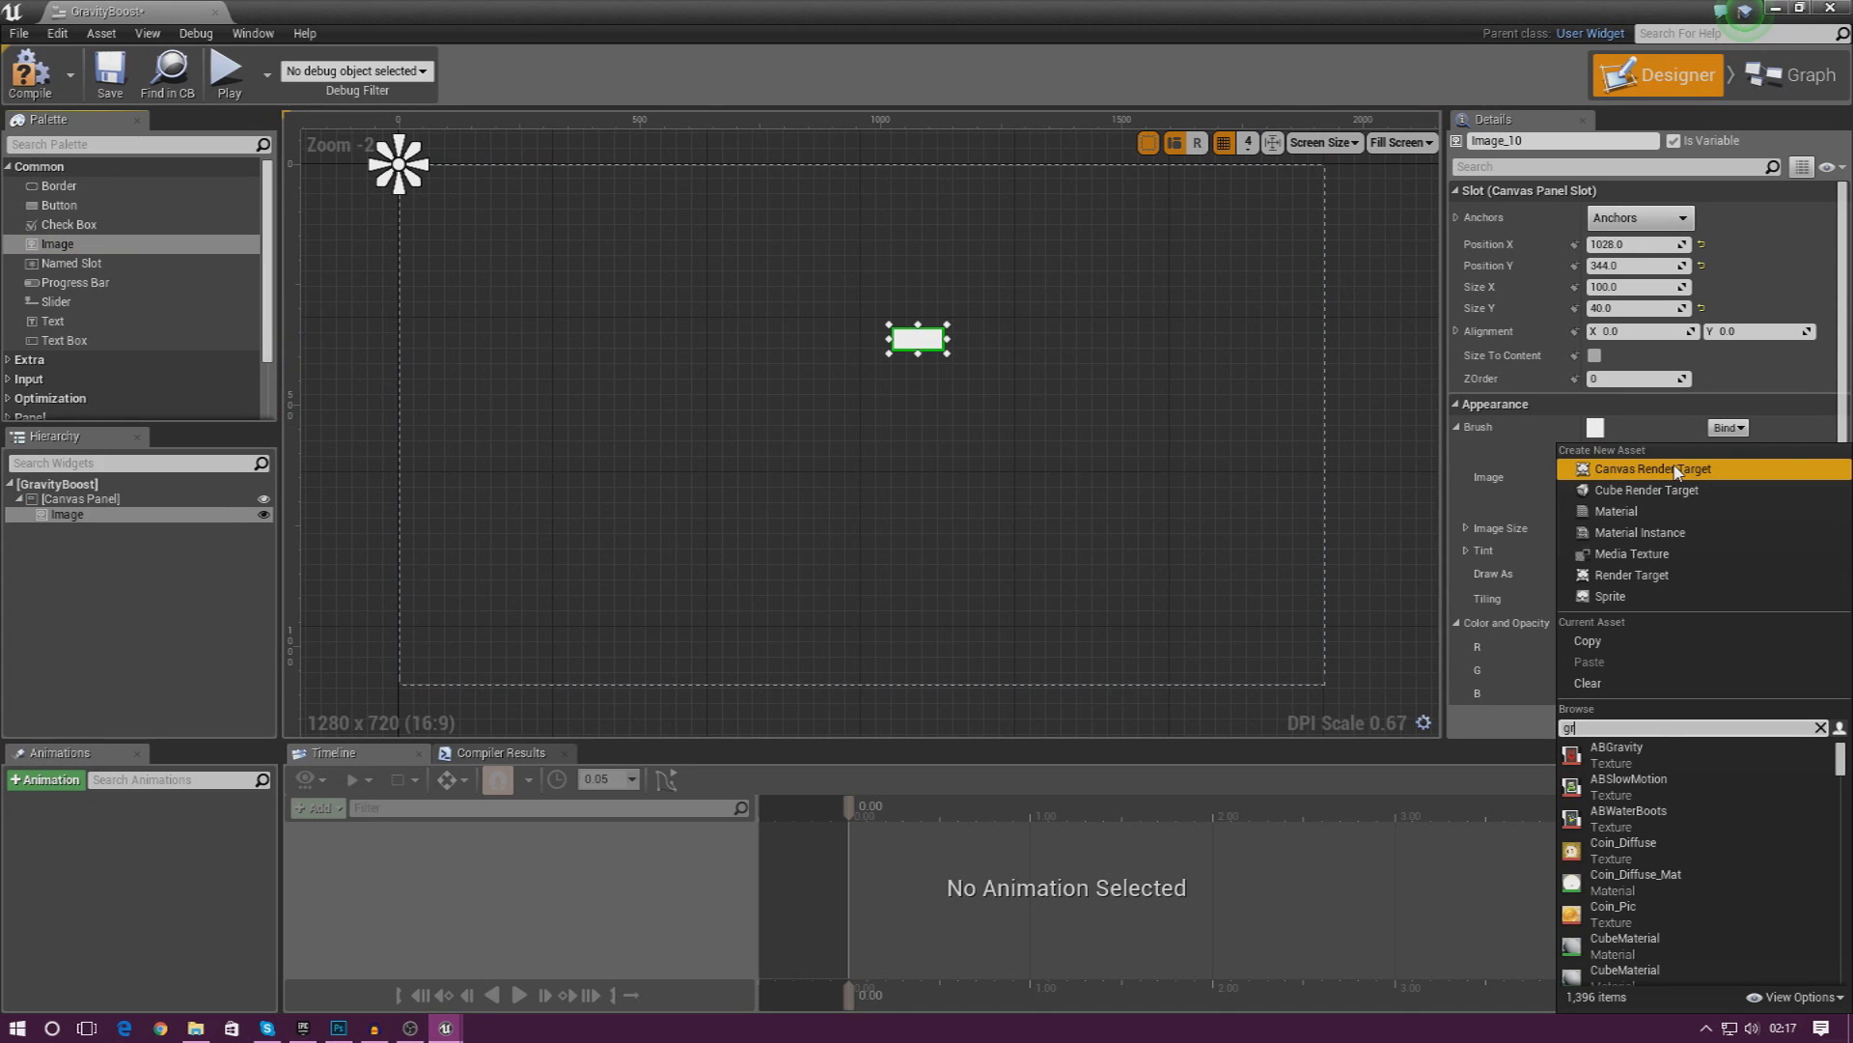
{"action": "type", "text": "gravity"}
{"action": "left_click", "coordinate": [1603, 784]}
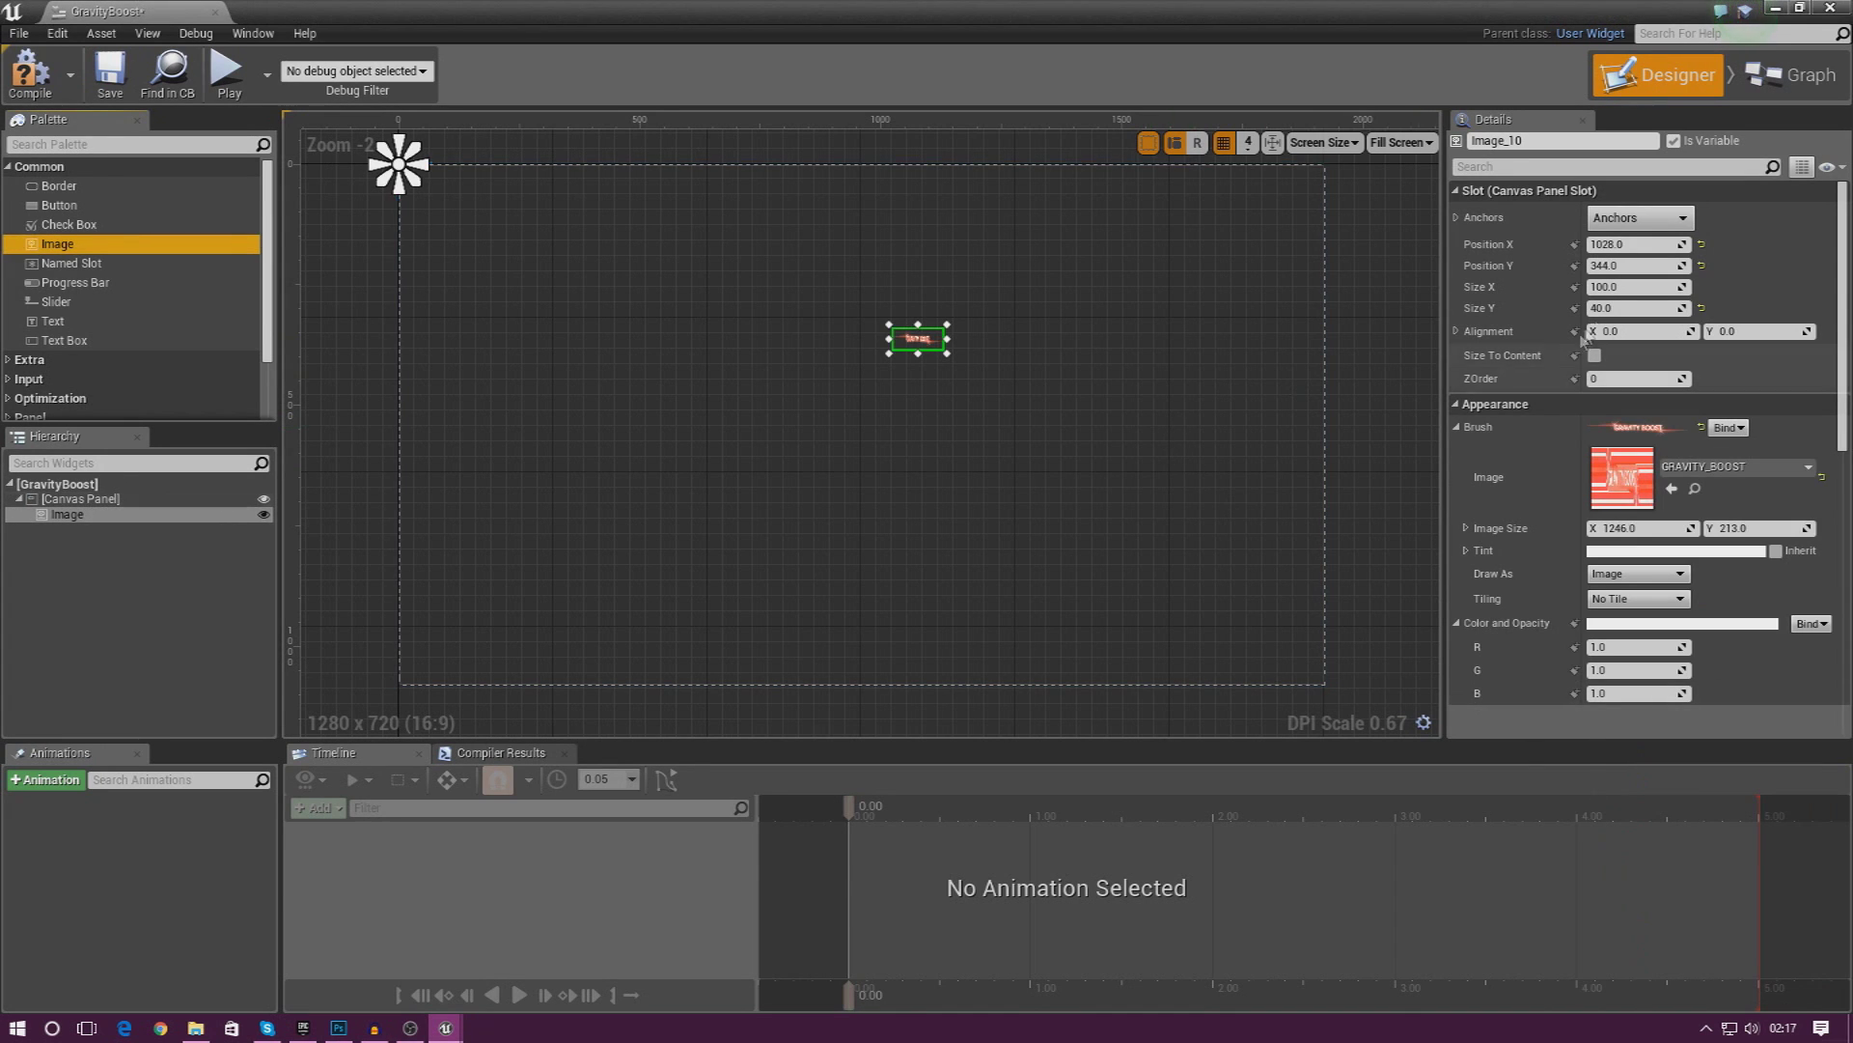
Anchor the GRAVITY_BOOST image to the centre and enlarge it to 923x224 near the top middle.
{"action": "left_click", "coordinate": [1641, 217]}
{"action": "left_click", "coordinate": [1641, 315]}
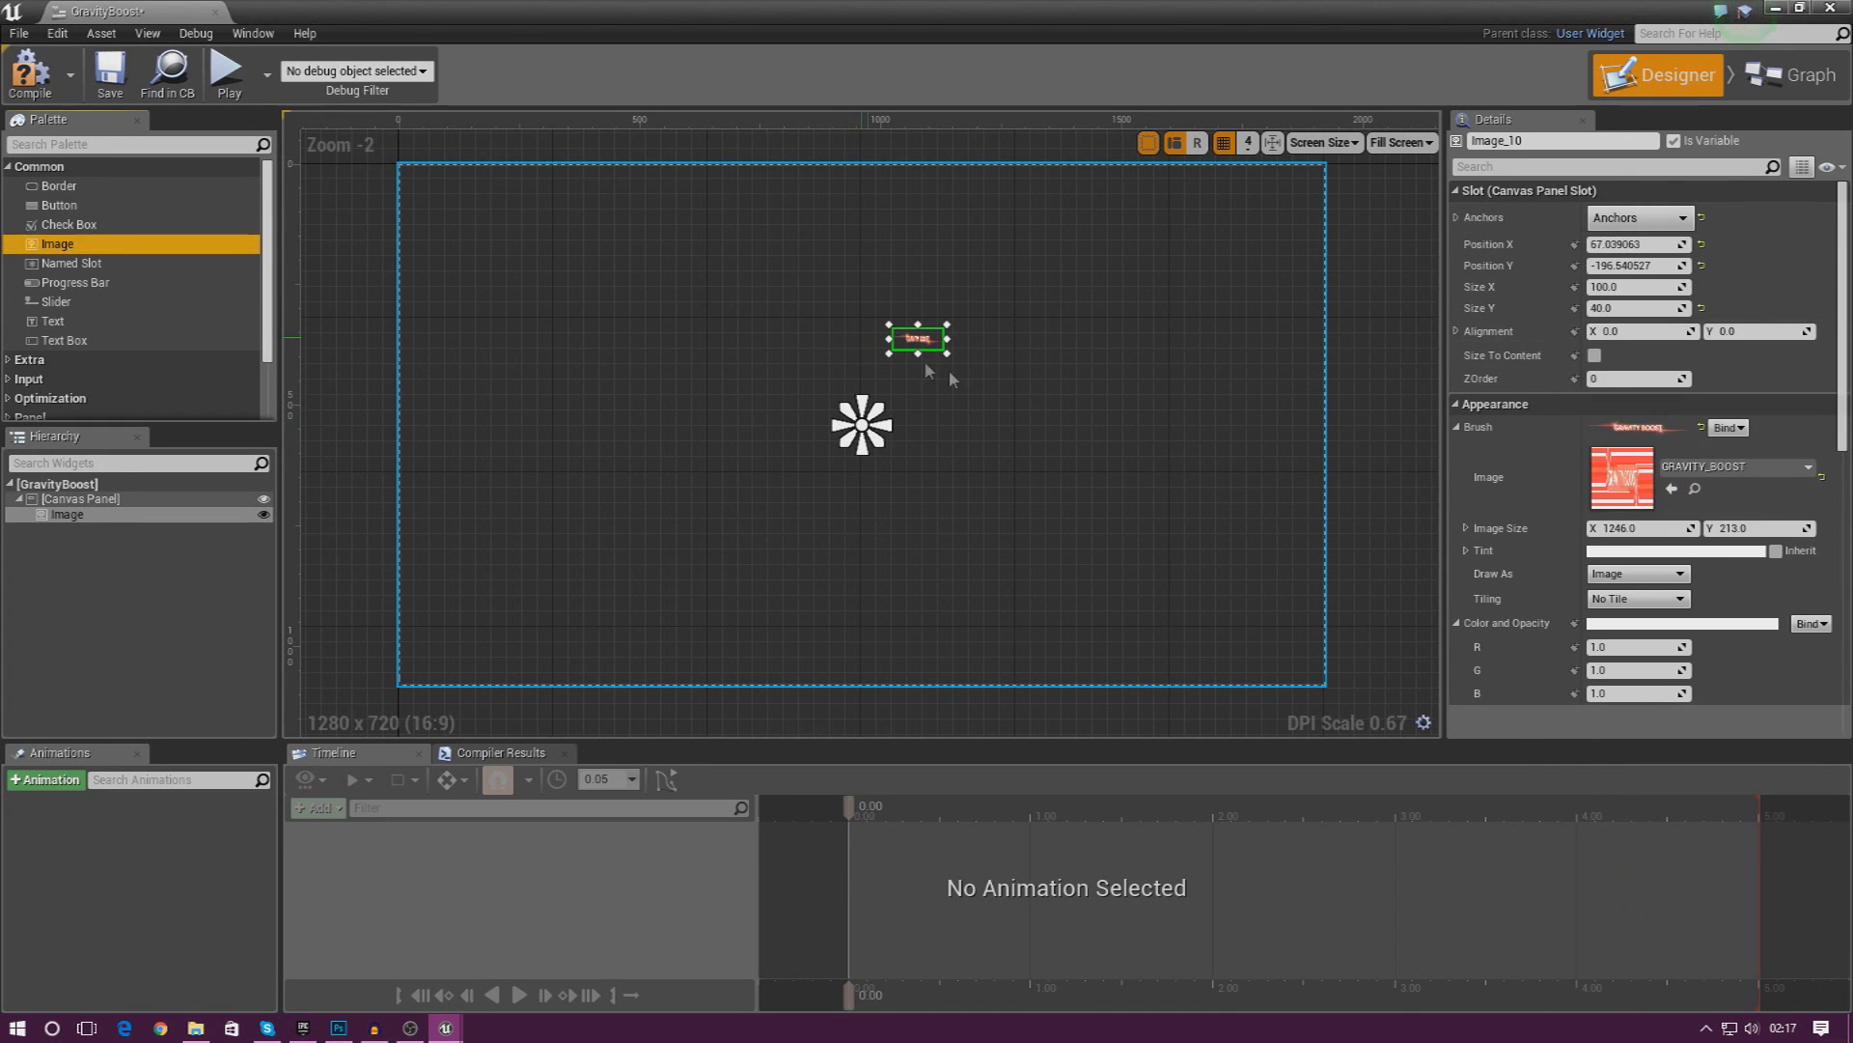
{"action": "left_click_drag", "start_coordinate": [948, 353], "coordinate": [1344, 444]}
{"action": "left_click_drag", "start_coordinate": [1228, 402], "coordinate": [948, 316]}
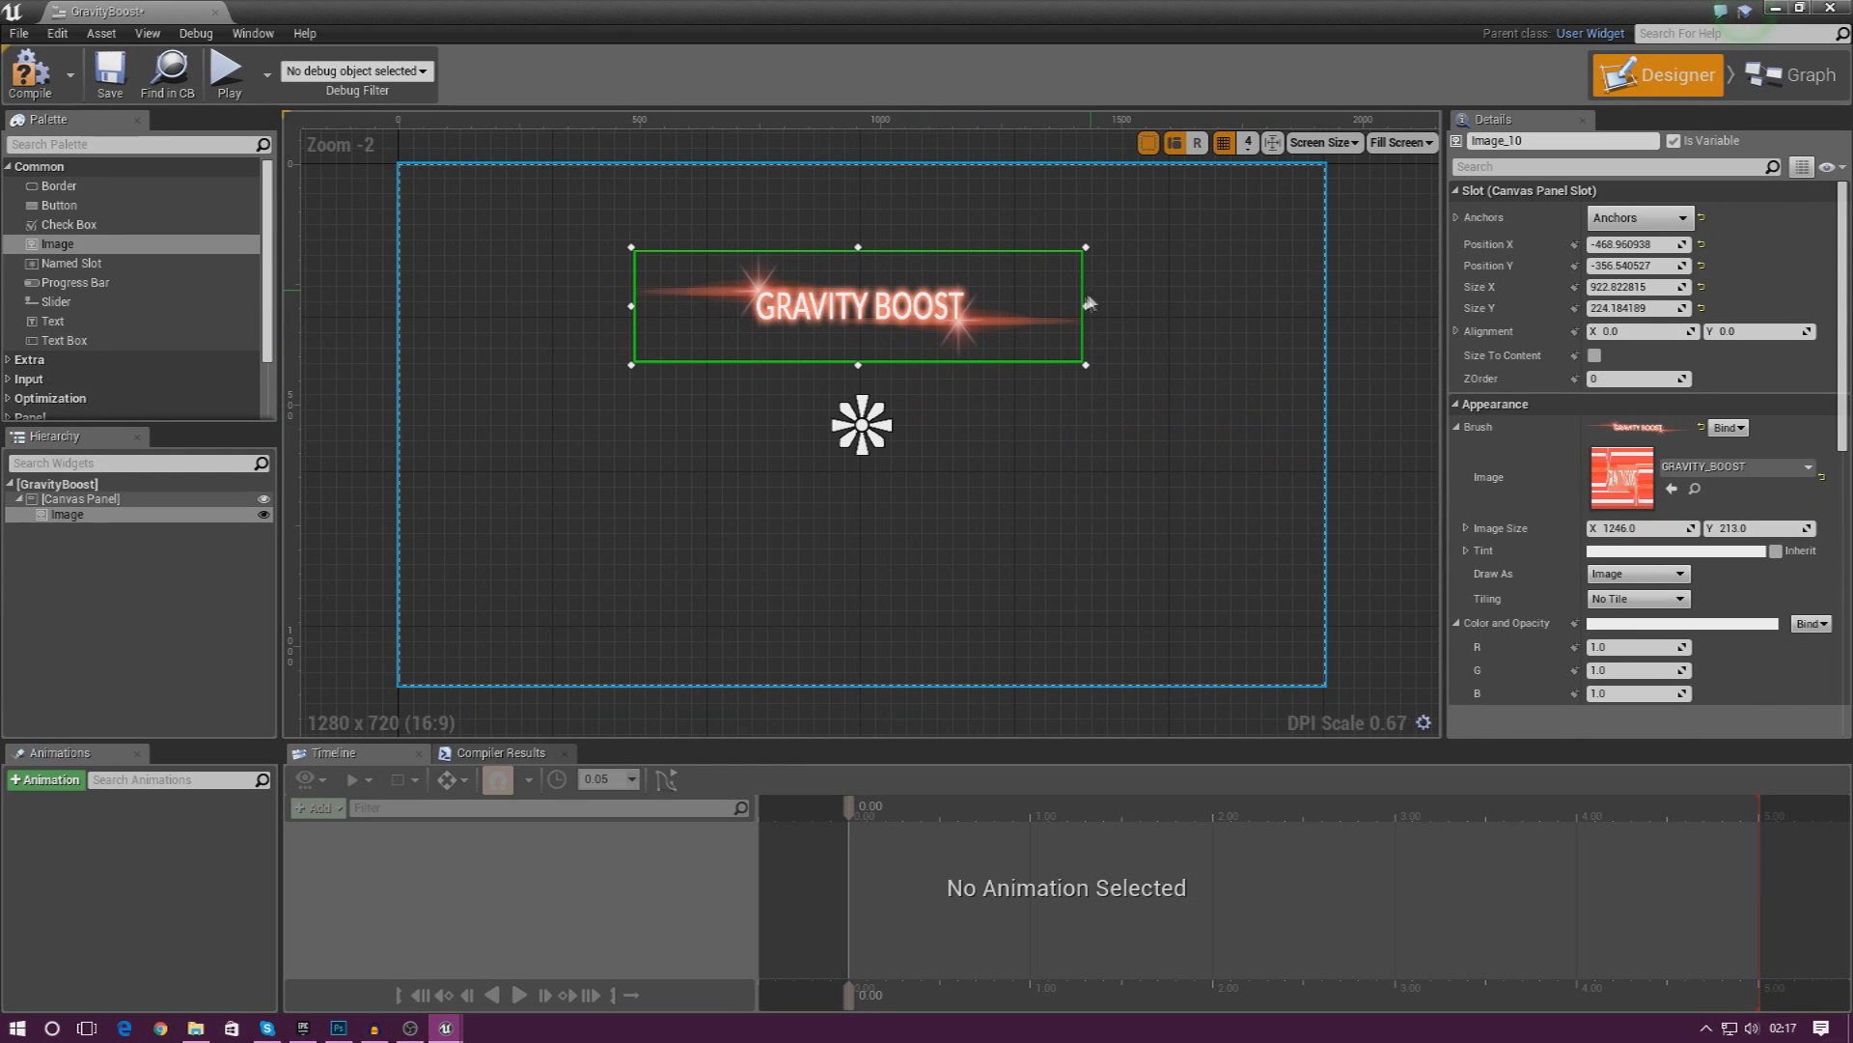
{"action": "left_click", "coordinate": [606, 228]}
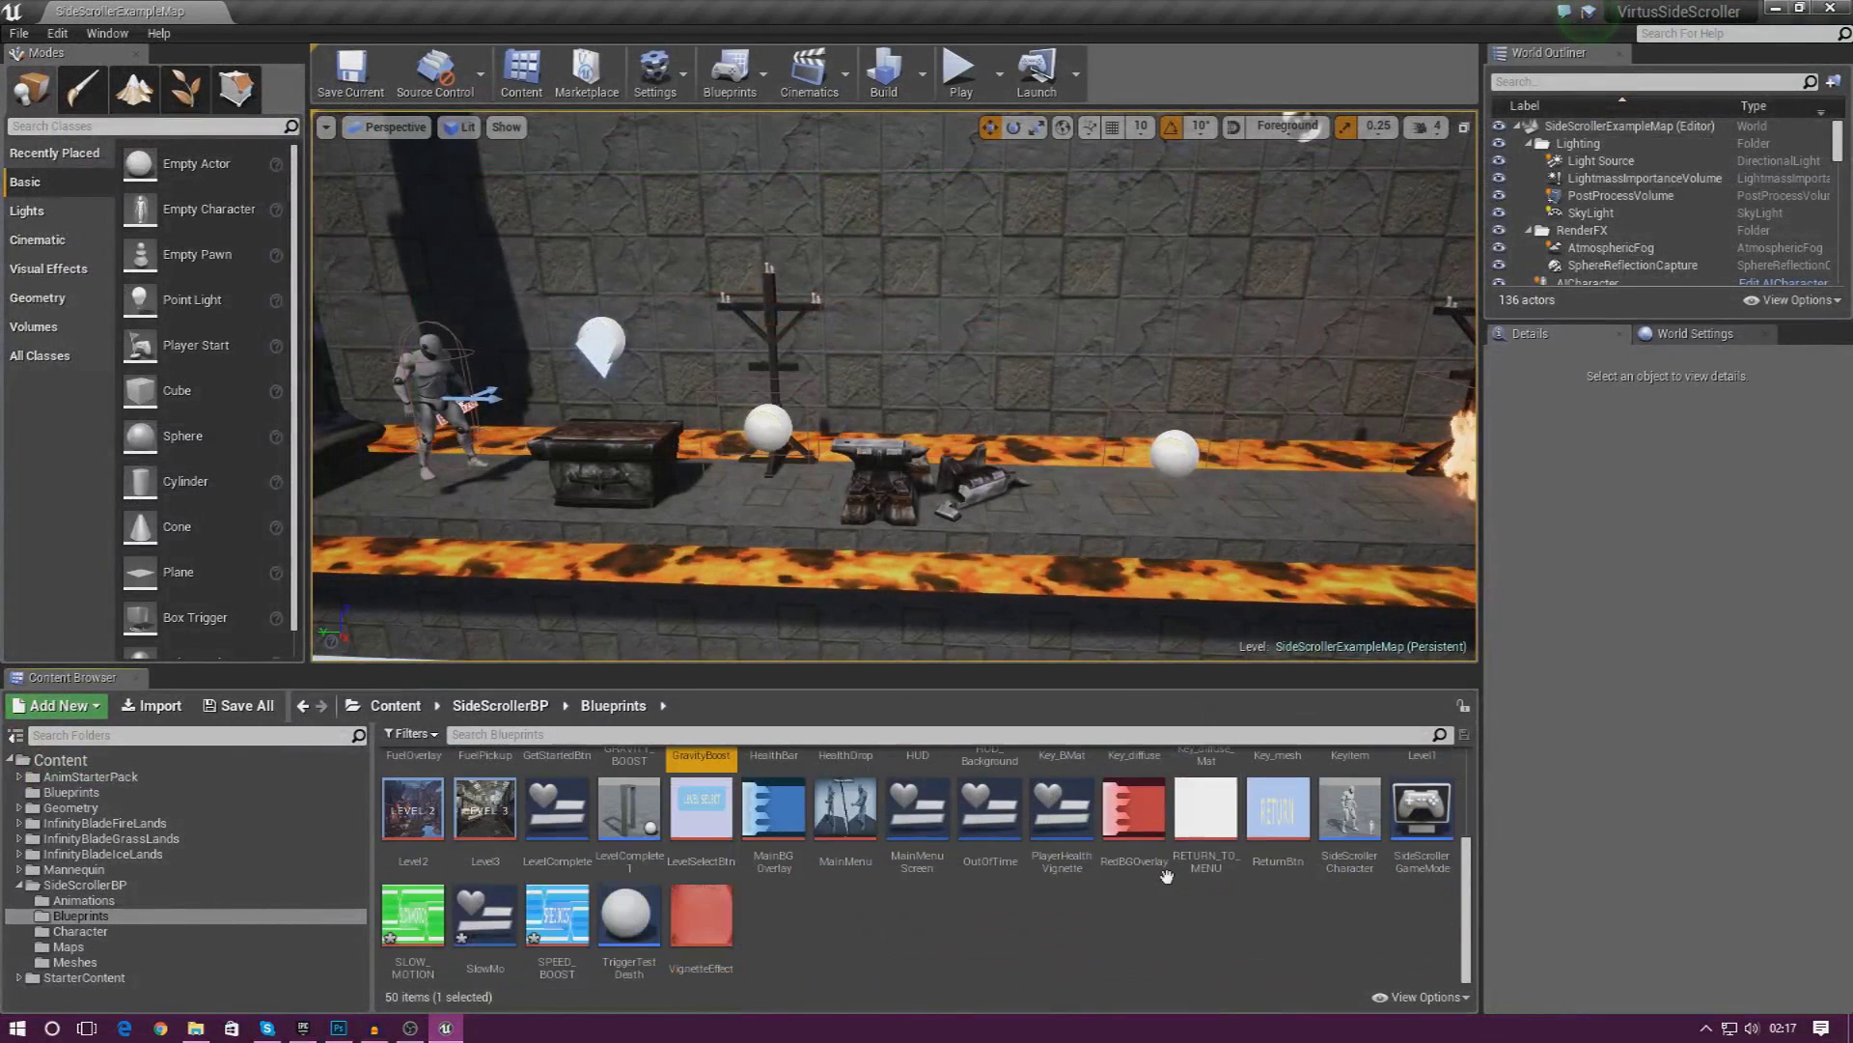
Create a new Widget Blueprint named SpeedBoost and open it.
{"action": "right_click", "coordinate": [1096, 923]}
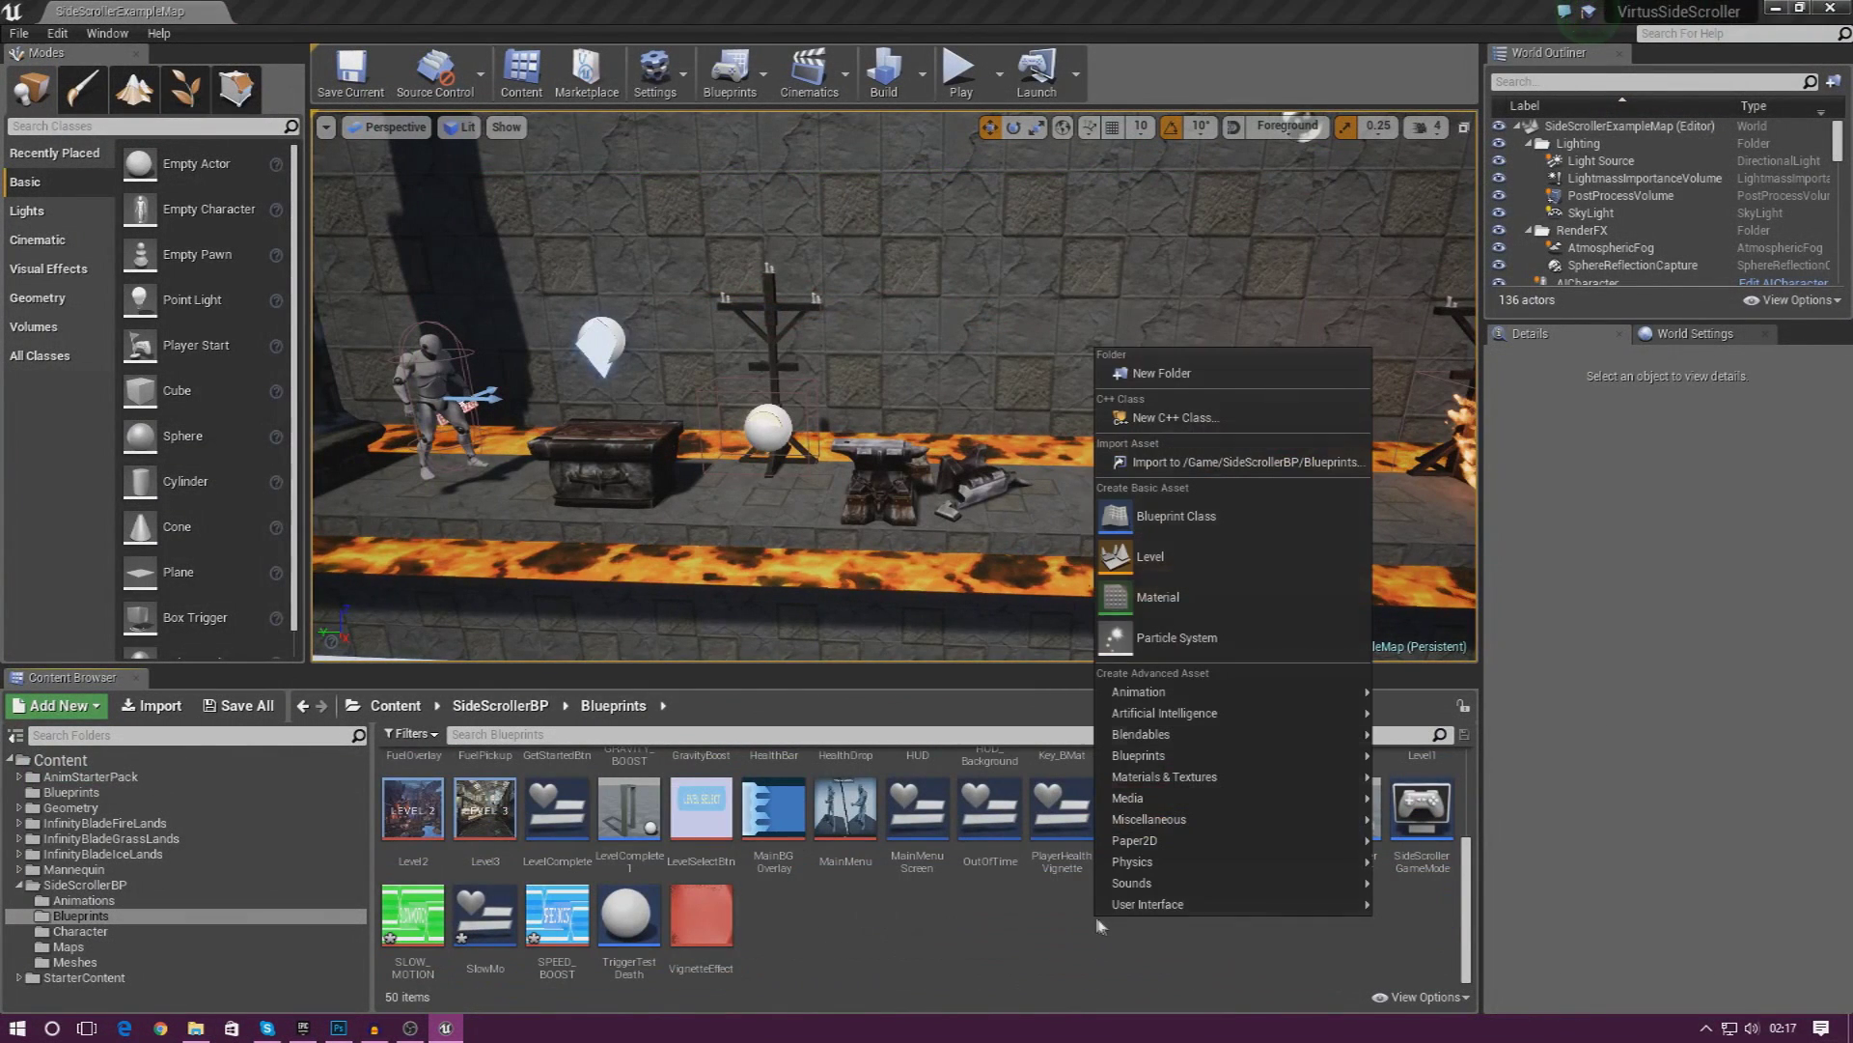
{"action": "mouse_move", "coordinate": [1147, 903]}
{"action": "left_click", "coordinate": [1444, 982]}
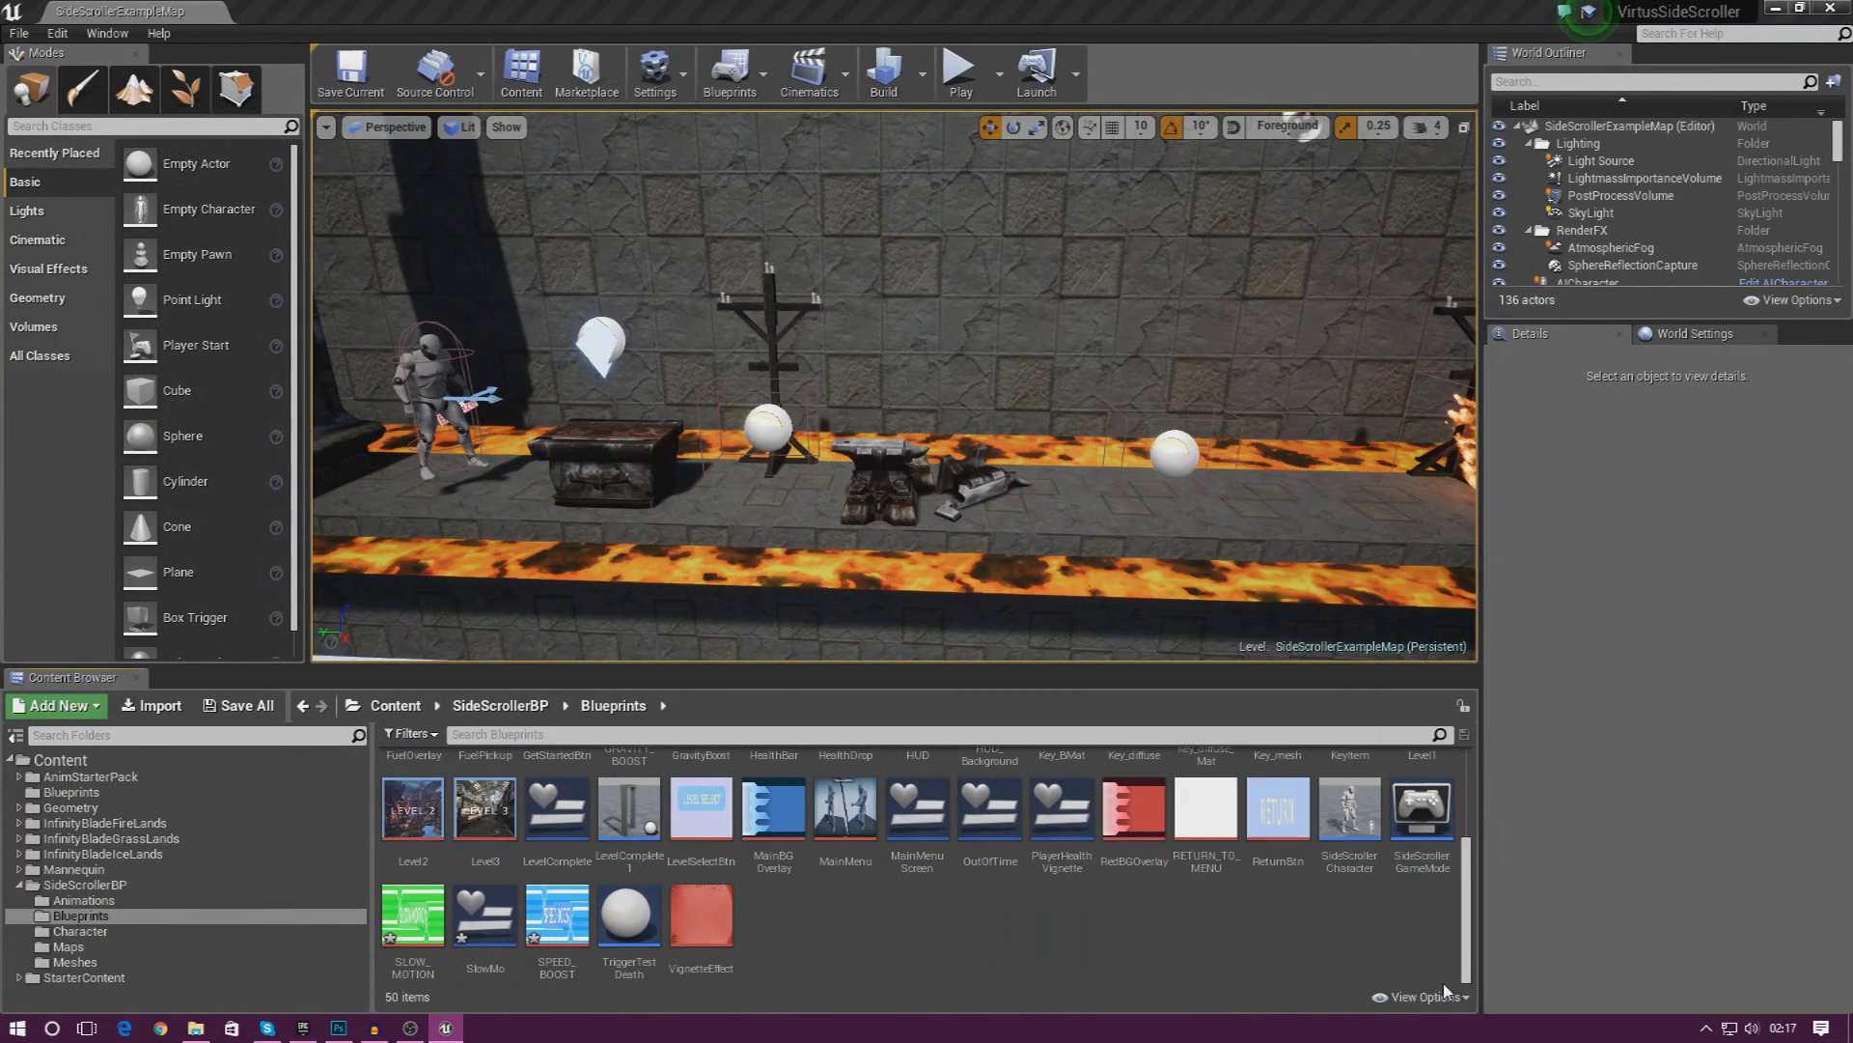
{"action": "type", "text": "SpeedBoost"}
{"action": "key", "text": "Return"}
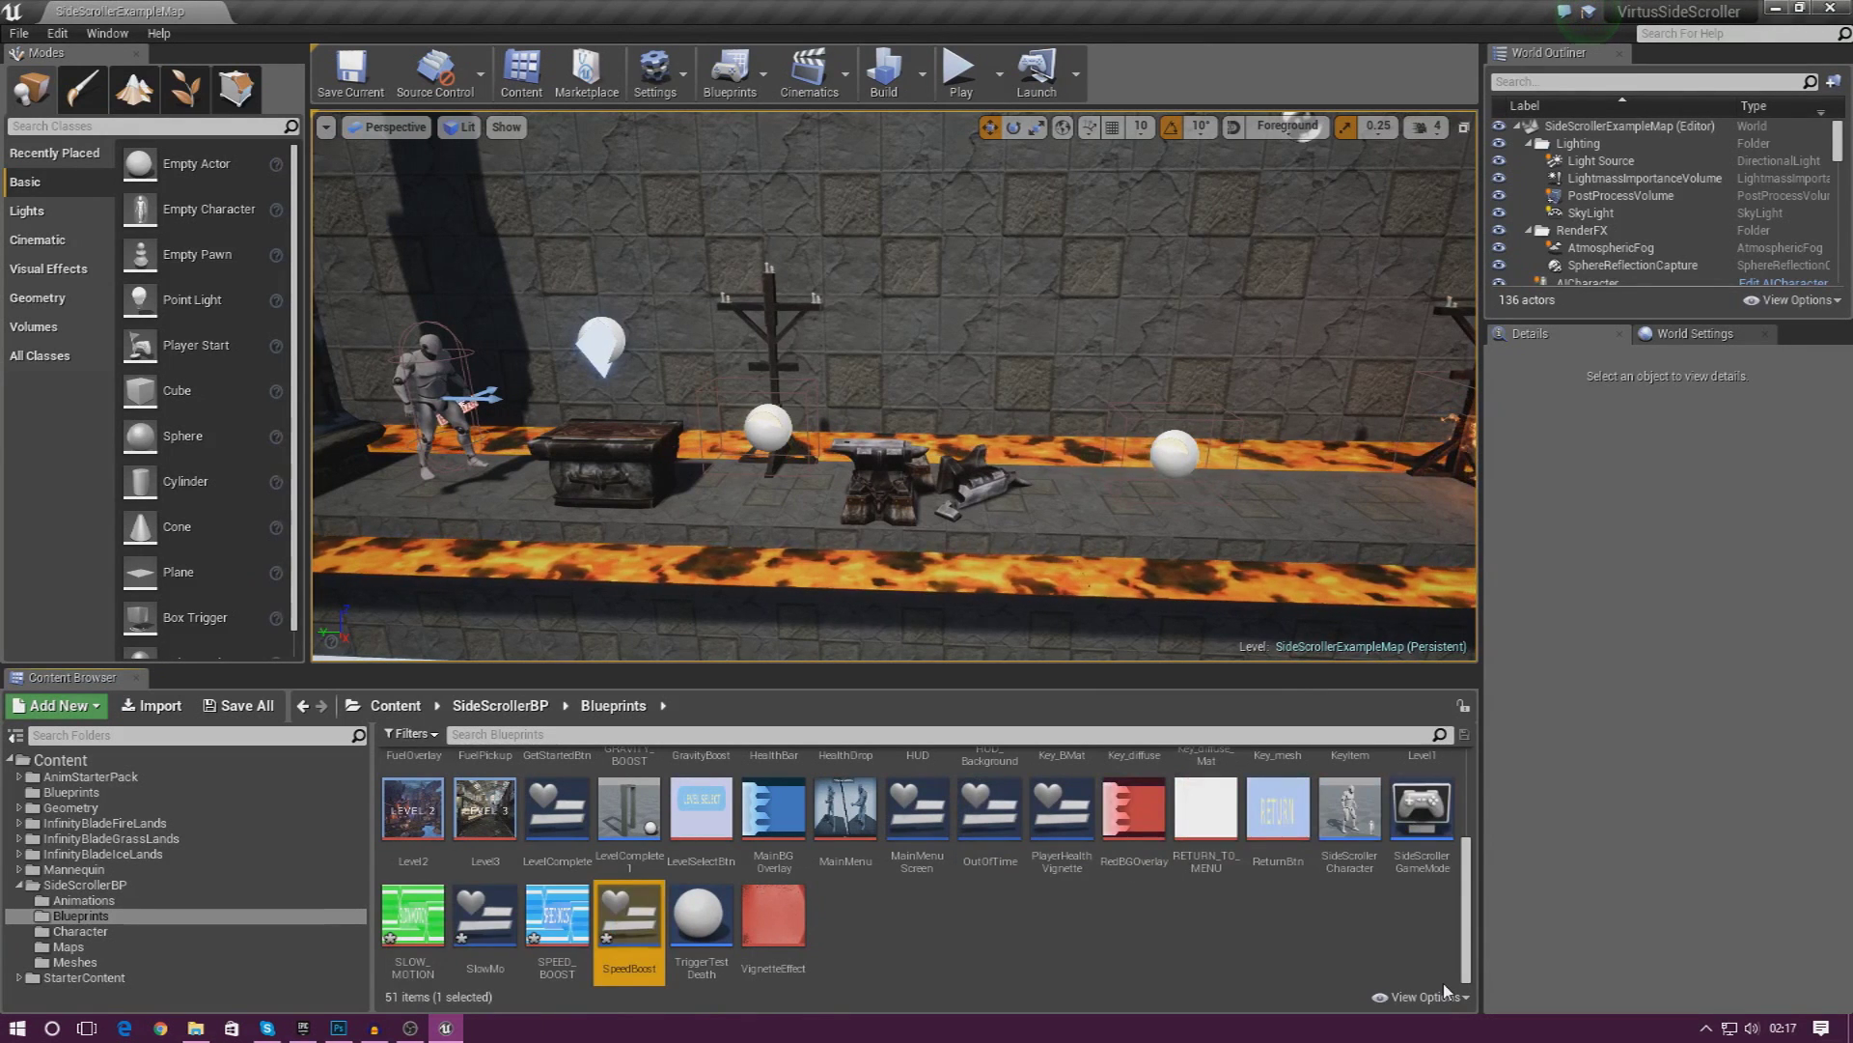
{"action": "key", "text": "Return"}
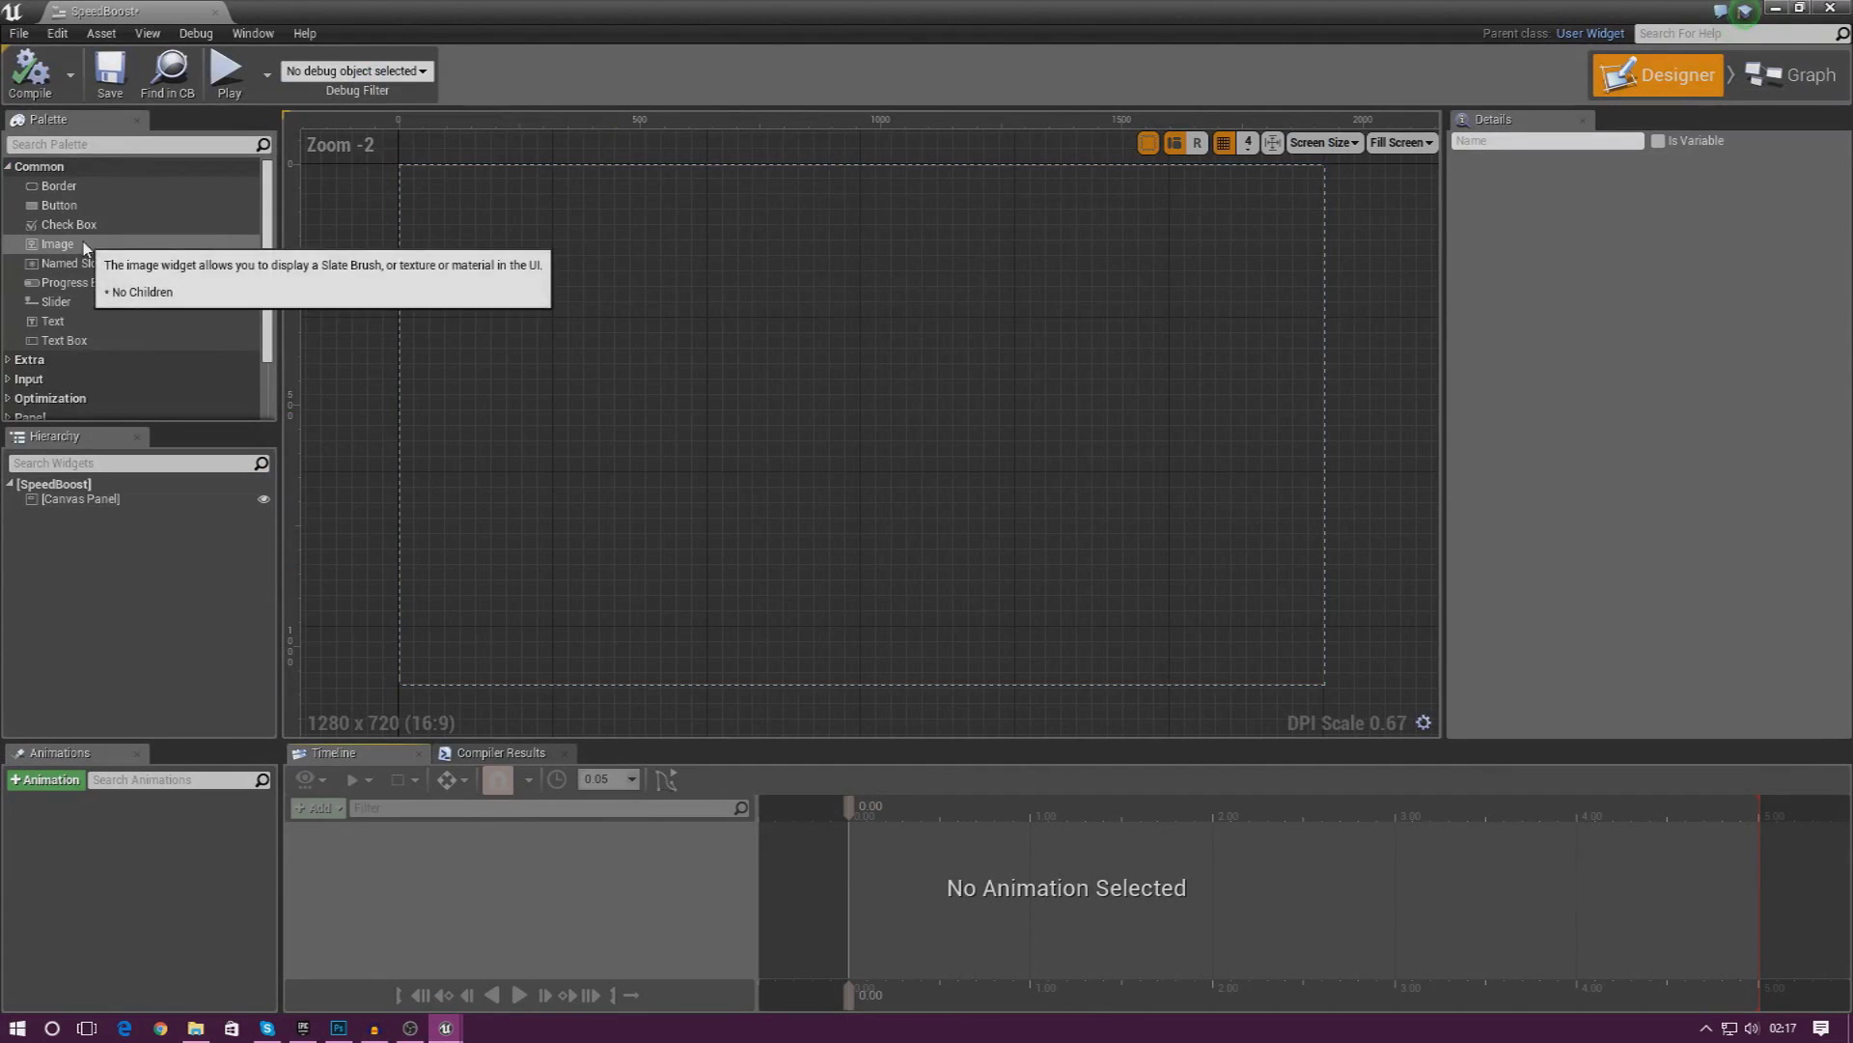
Add a centre-anchored Image widget using the SPEED_BOOST texture to the SpeedBoost canvas.
{"action": "left_click_drag", "start_coordinate": [83, 244], "coordinate": [749, 318]}
{"action": "left_click", "coordinate": [1641, 217]}
{"action": "left_click", "coordinate": [1687, 335]}
{"action": "left_click", "coordinate": [1686, 481]}
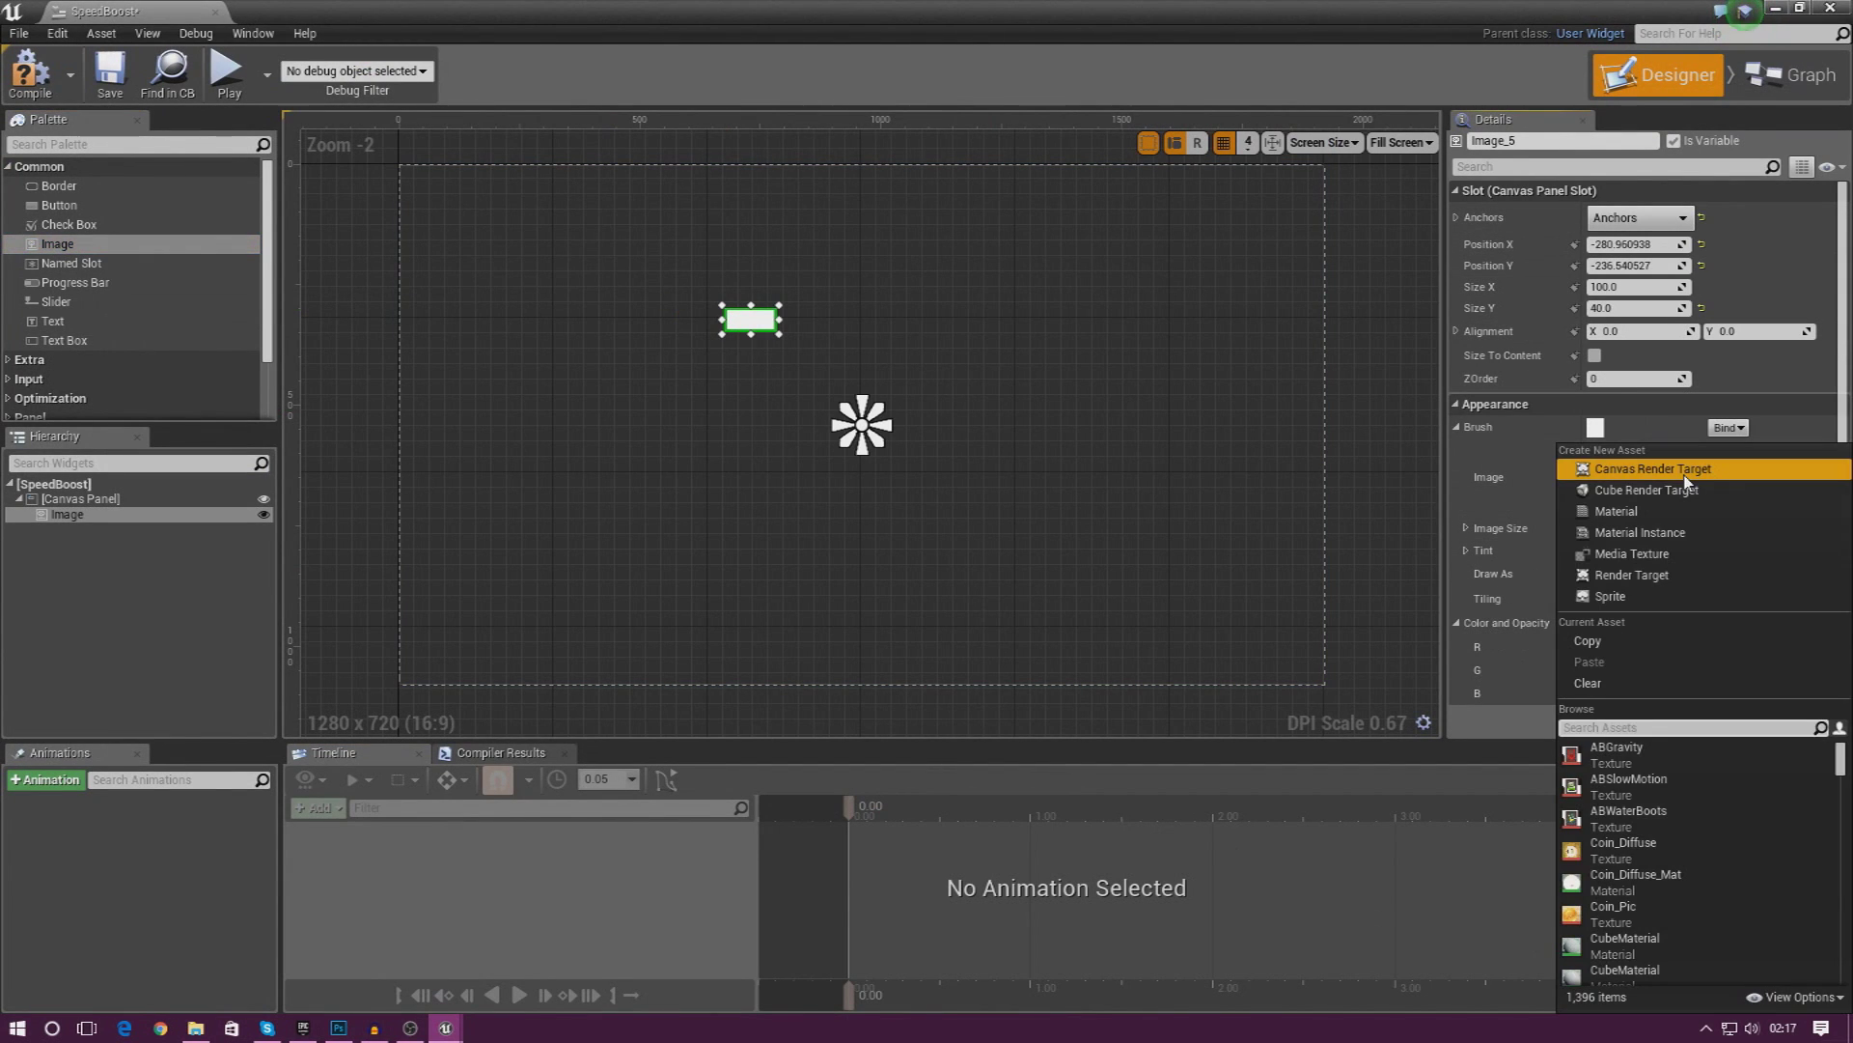
{"action": "type", "text": "Speed"}
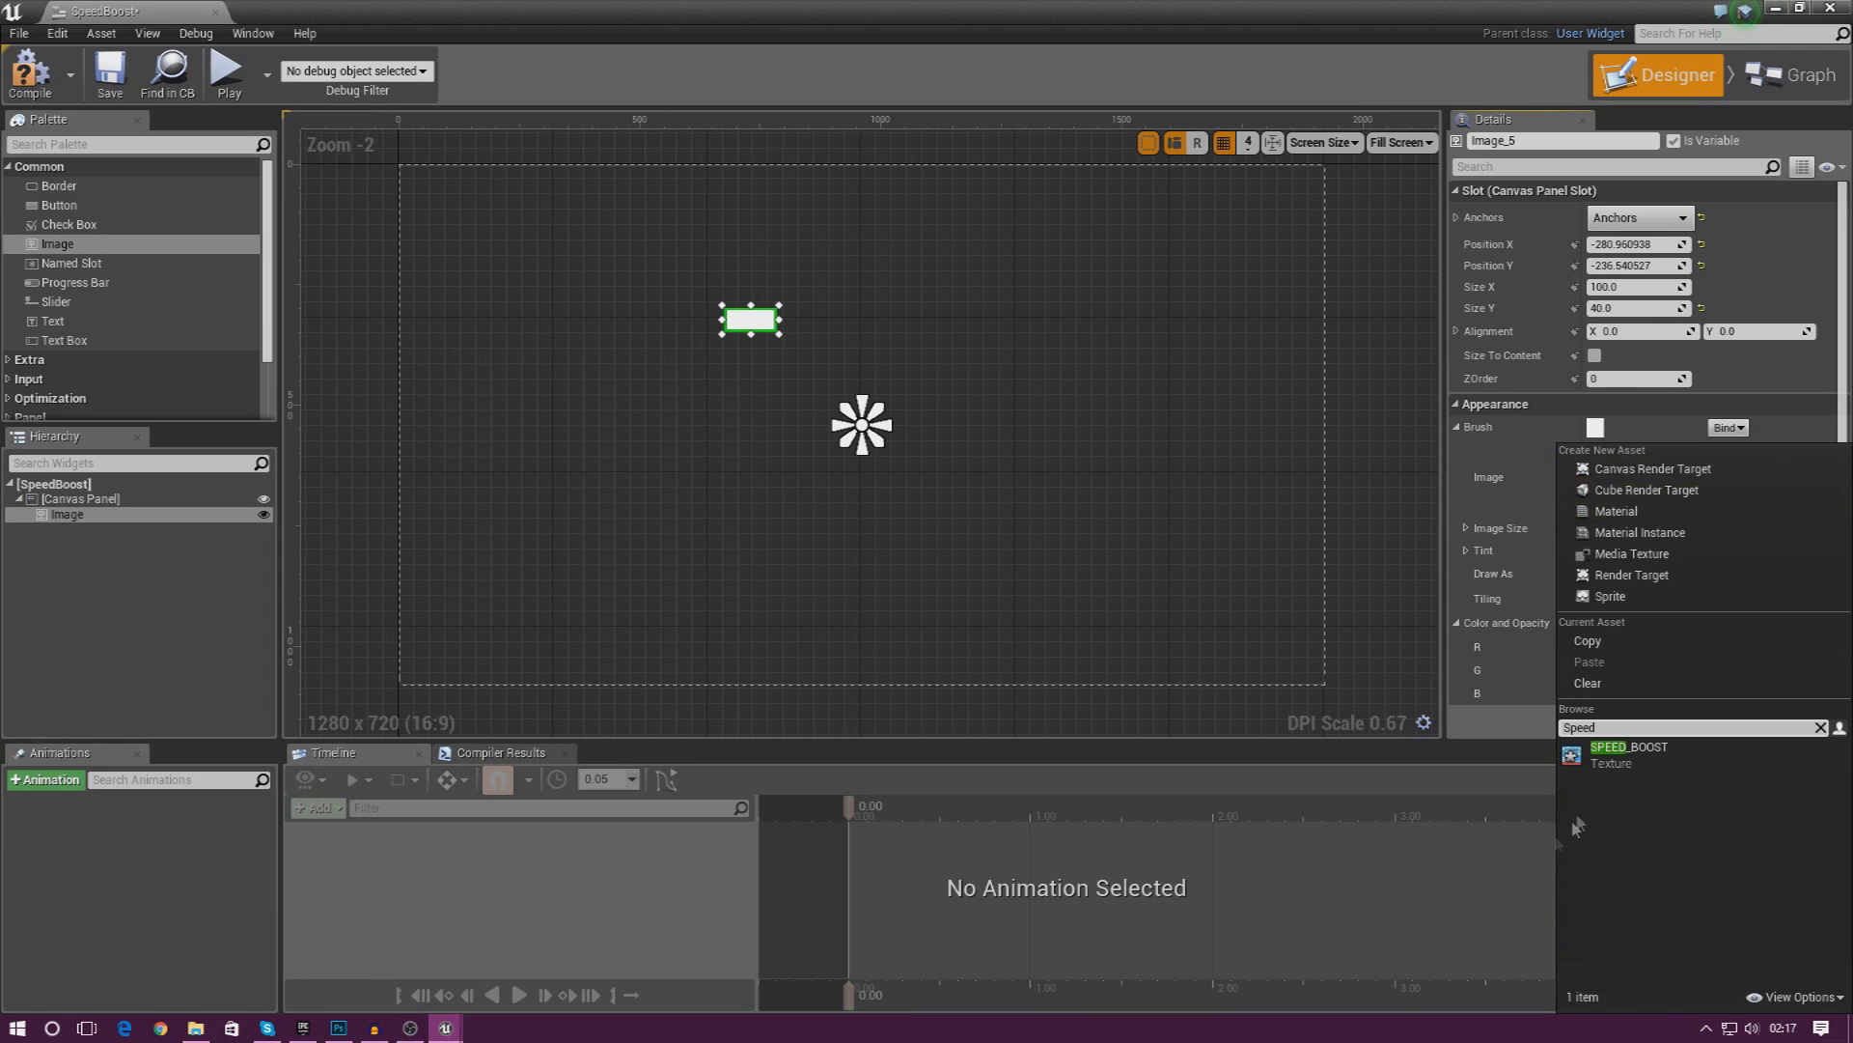
{"action": "left_click", "coordinate": [1612, 757]}
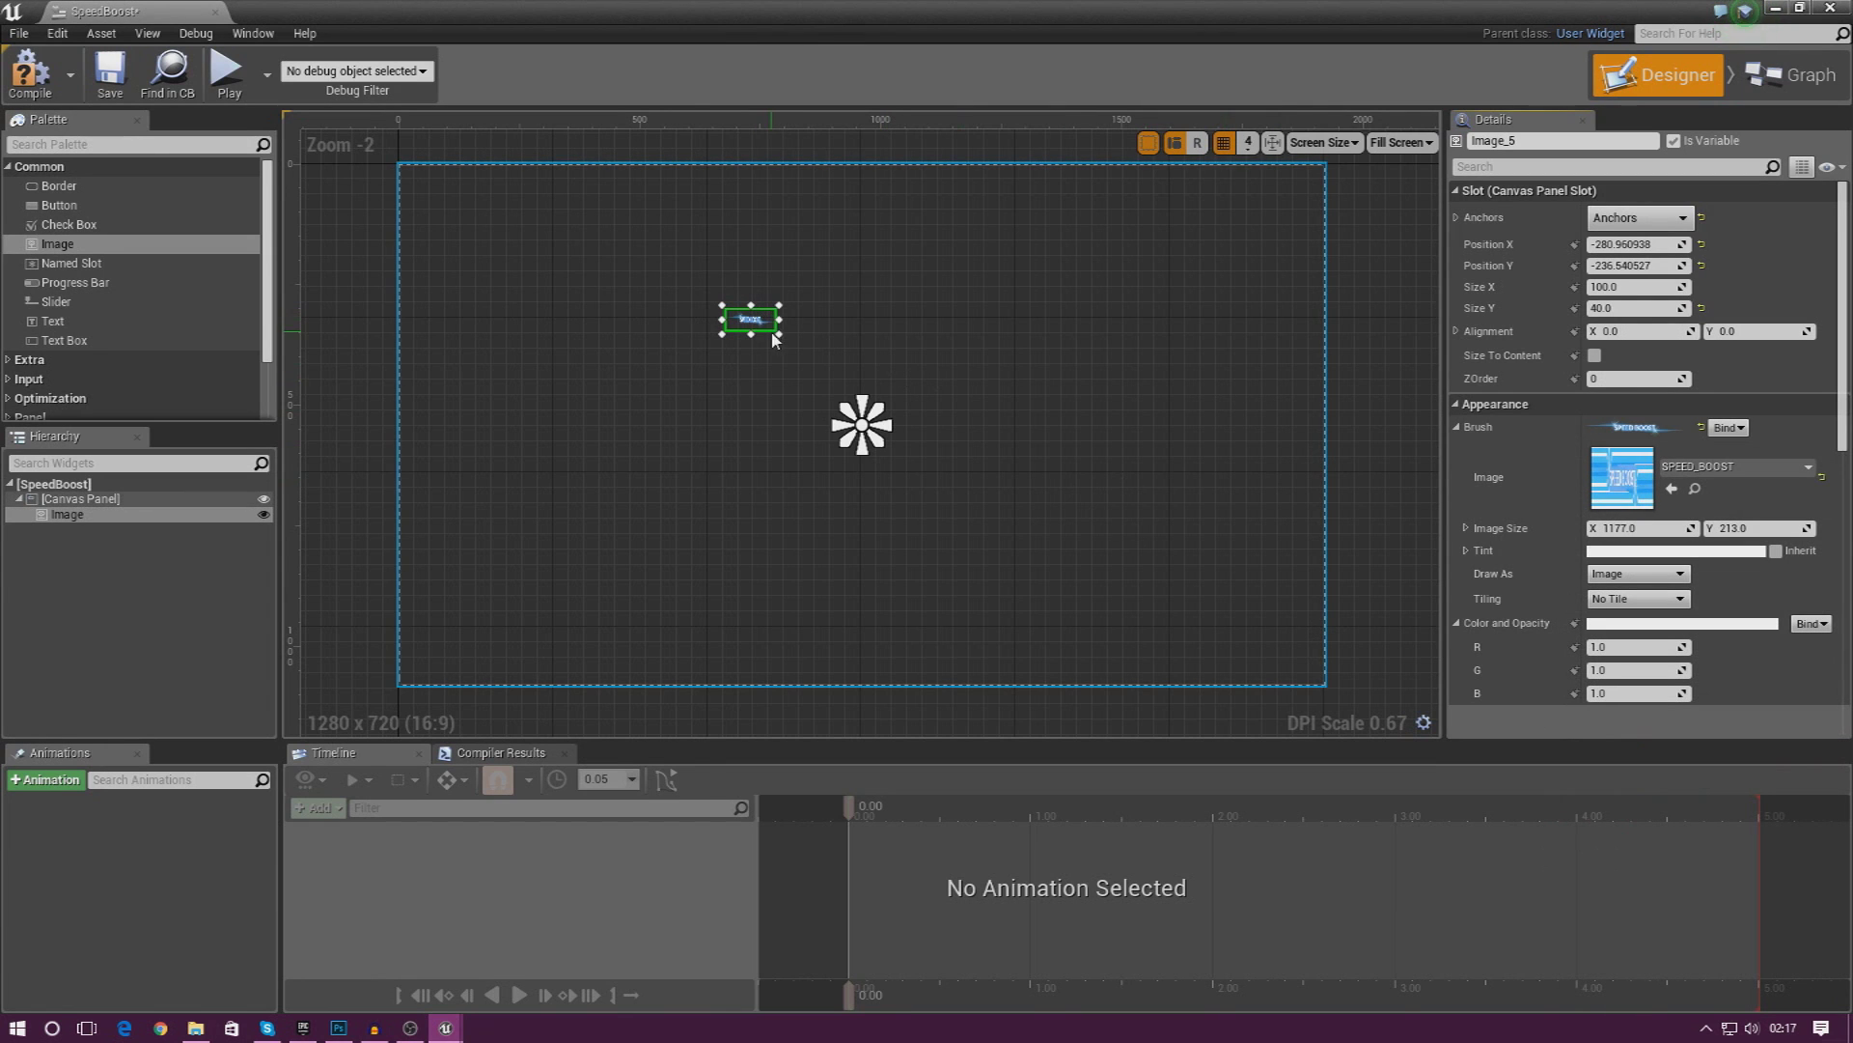